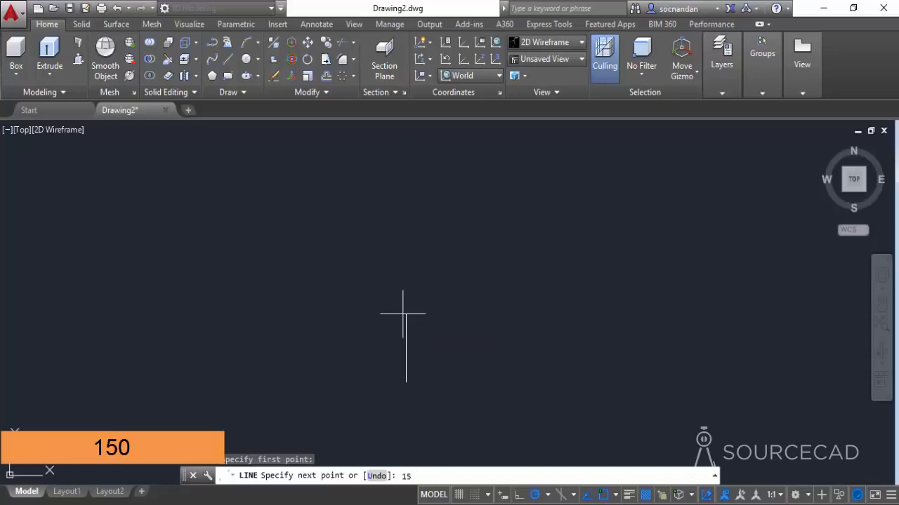
Step: Draw a vertical line 150 units long
key("Return")
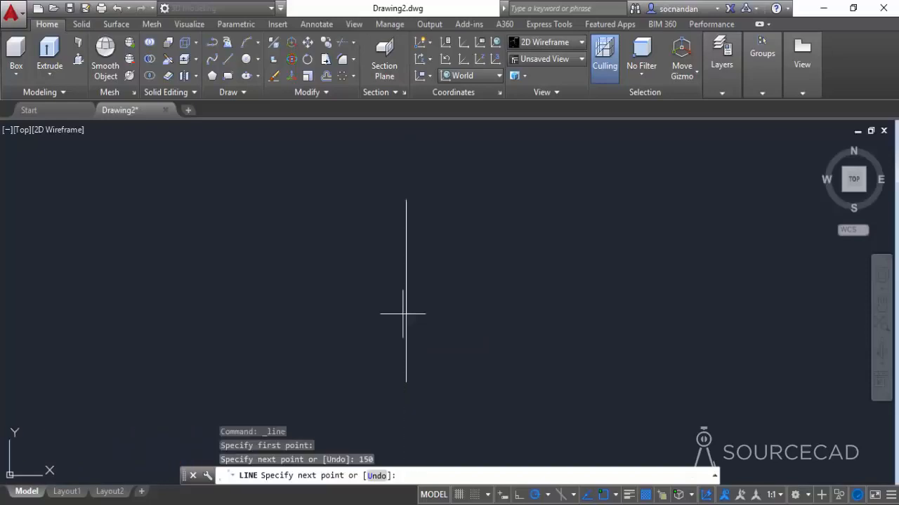
key("Return")
key("Return")
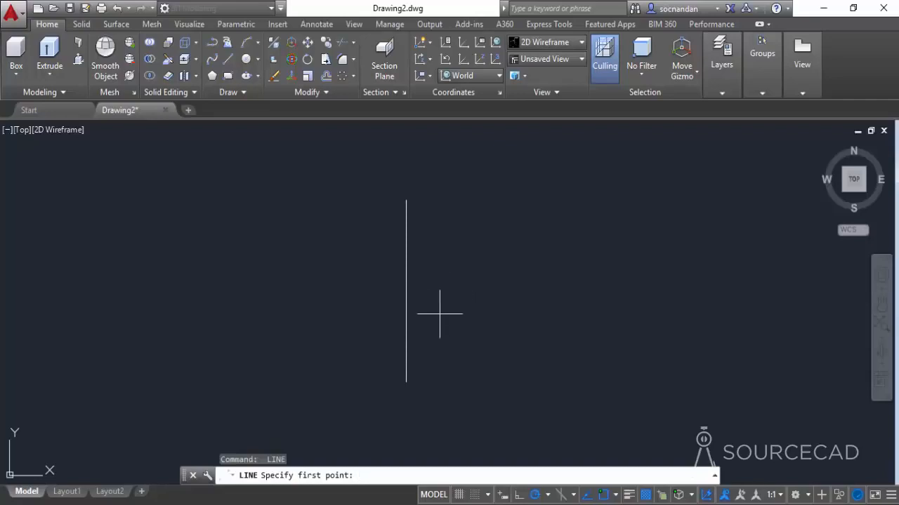
left_click(405, 383)
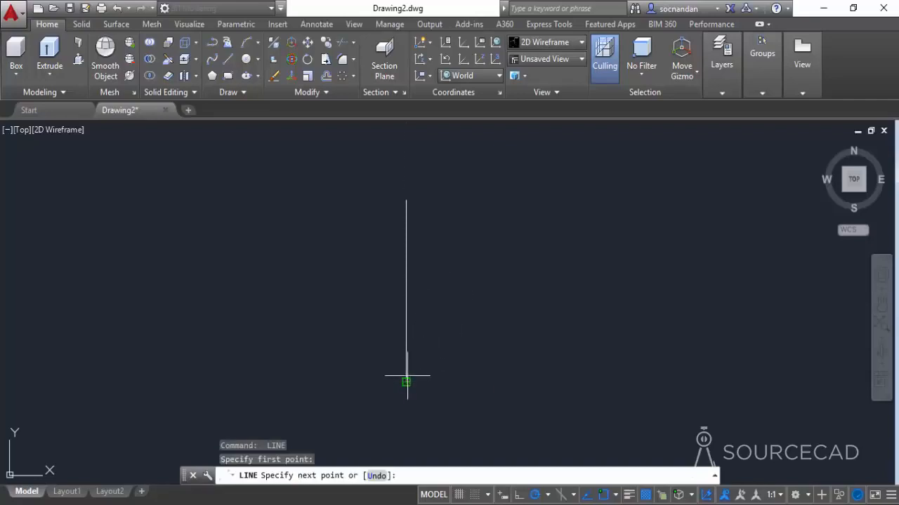
type("5")
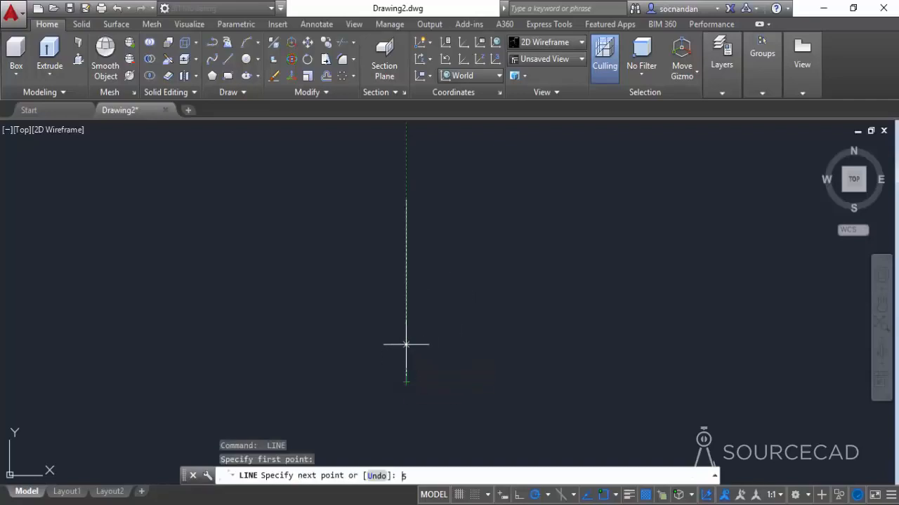
type("0")
key("Return")
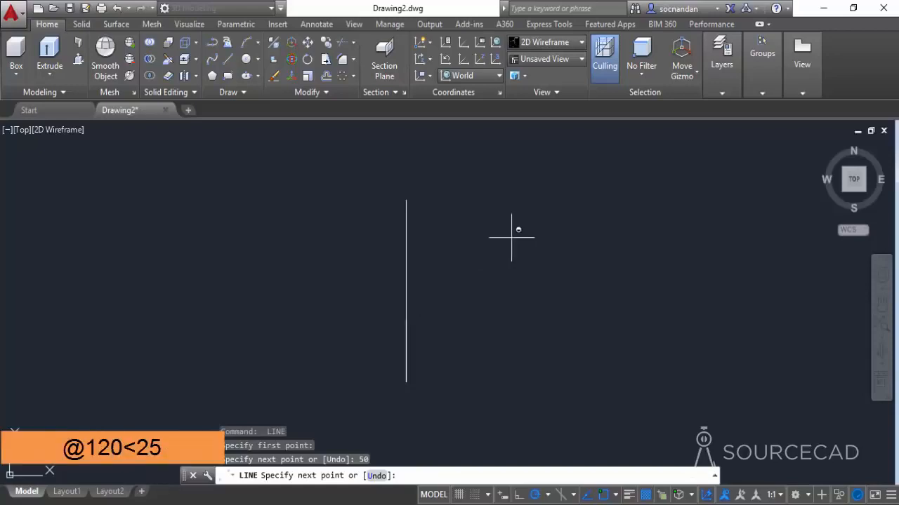
type("@120<25")
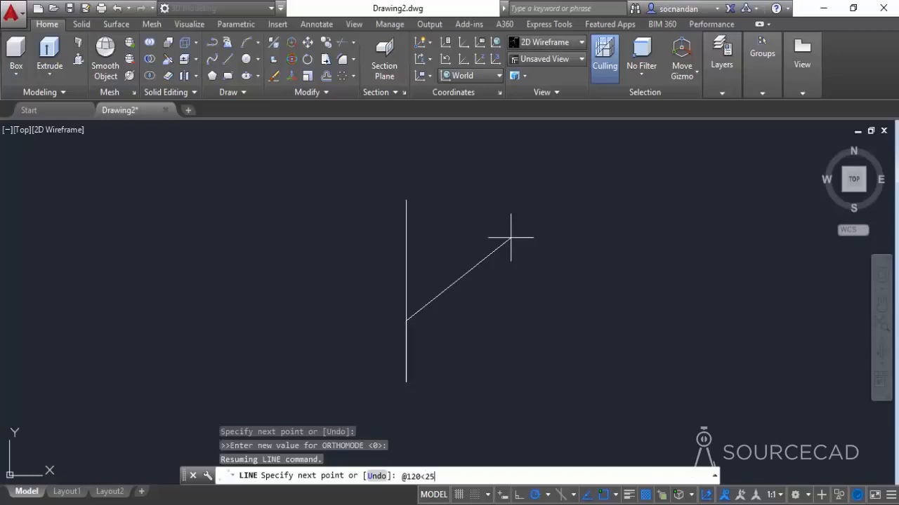
key("Return")
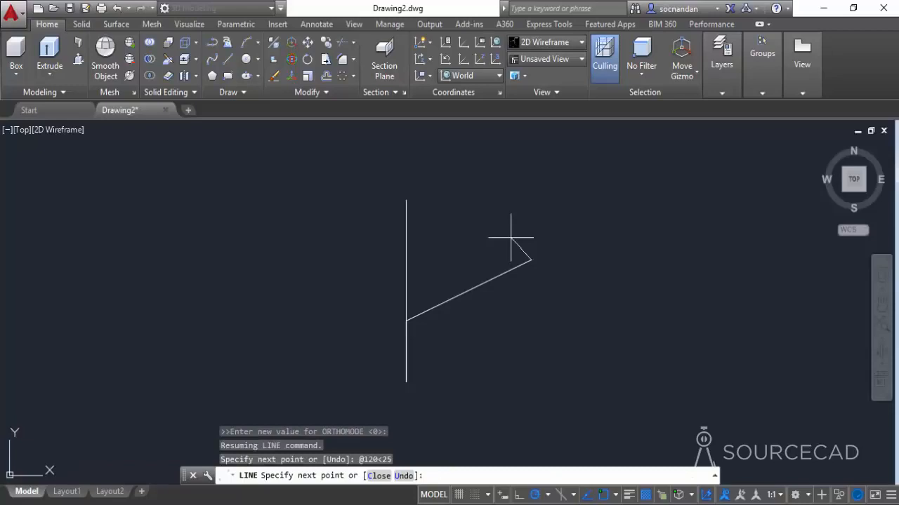
key("Return")
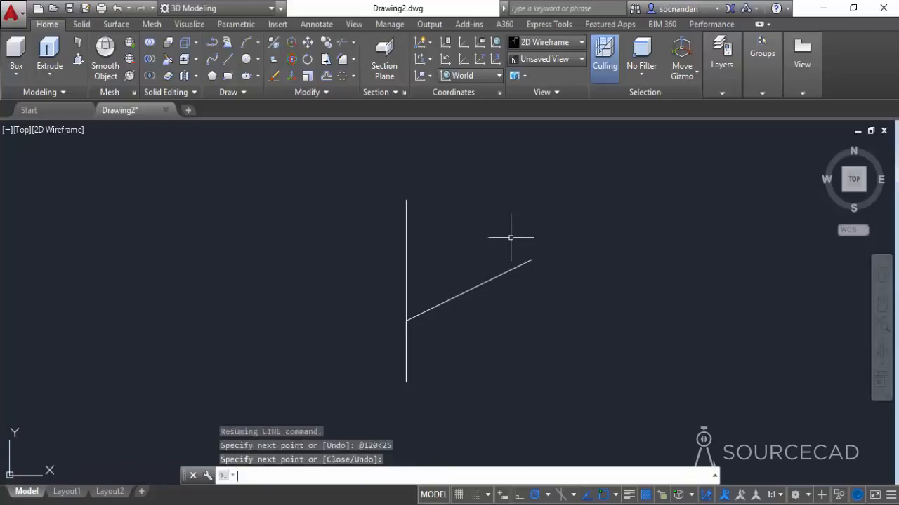
Step: Erase the 50-unit helper segment overlapping the lower part of the vertical line
left_click(405, 334)
right_click(351, 296)
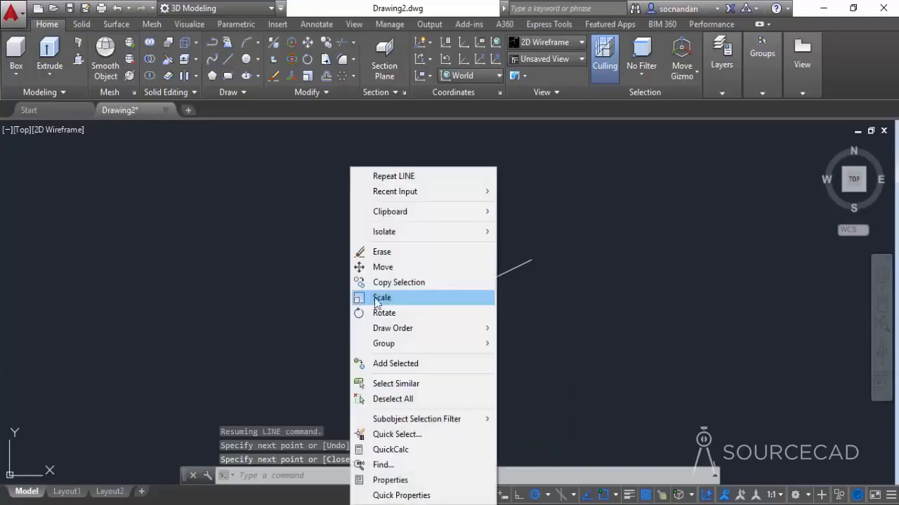
left_click(397, 250)
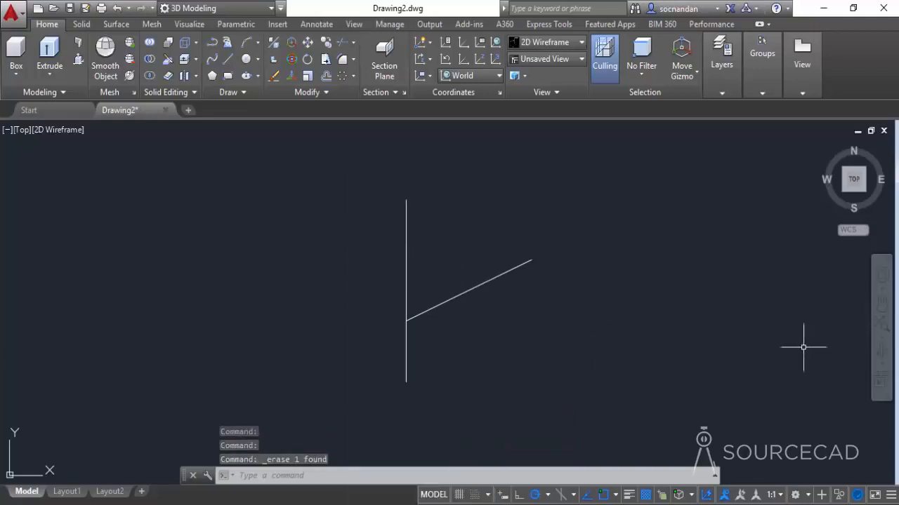
Step: Define a UCS with its origin at the 150-unit line's lower endpoint and its positive Z-axis through the line's other end
left_click(820, 147)
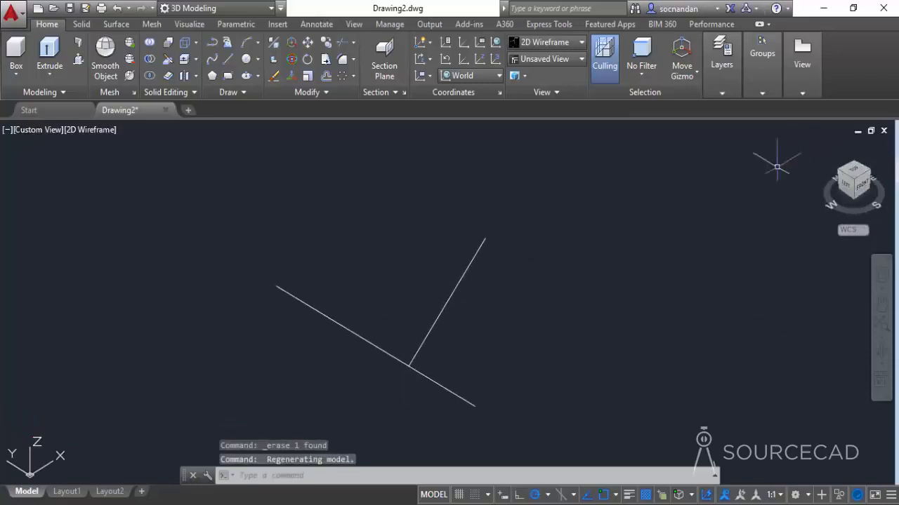
middle_click_drag(517, 345, 538, 313)
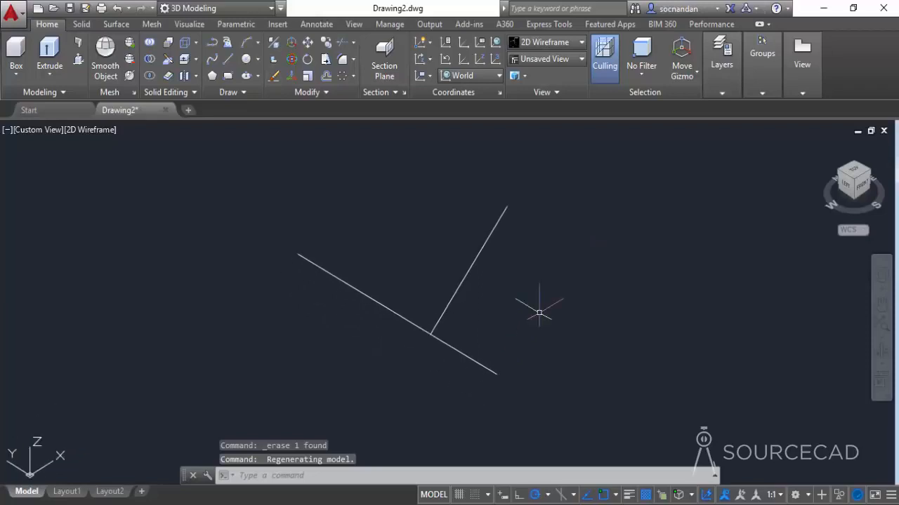
left_click(482, 62)
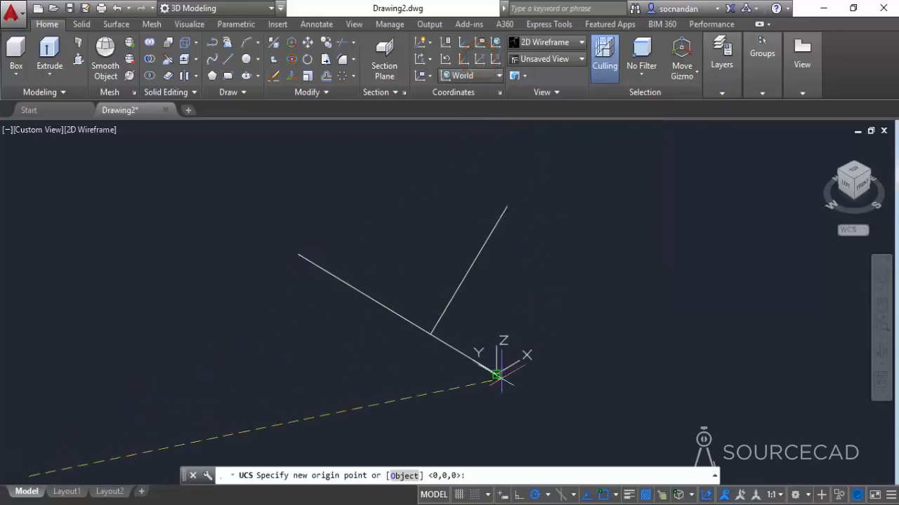
left_click(496, 374)
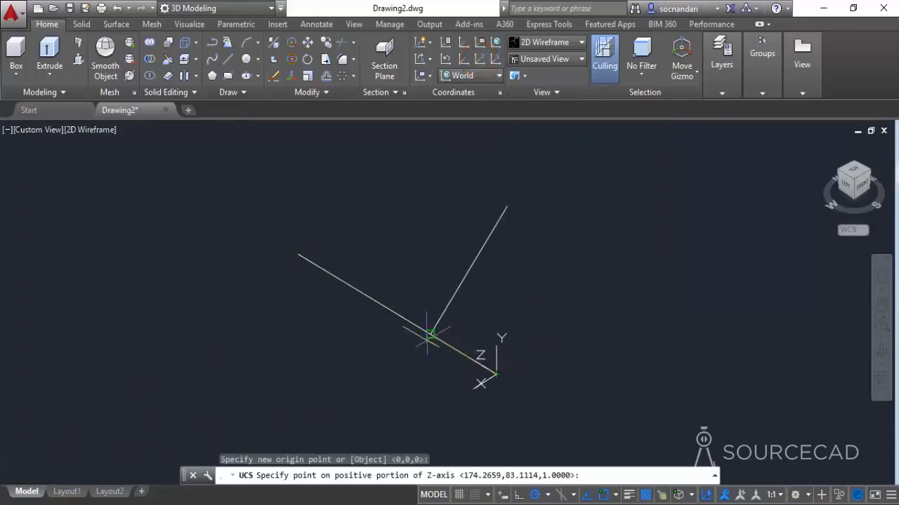
left_click(298, 254)
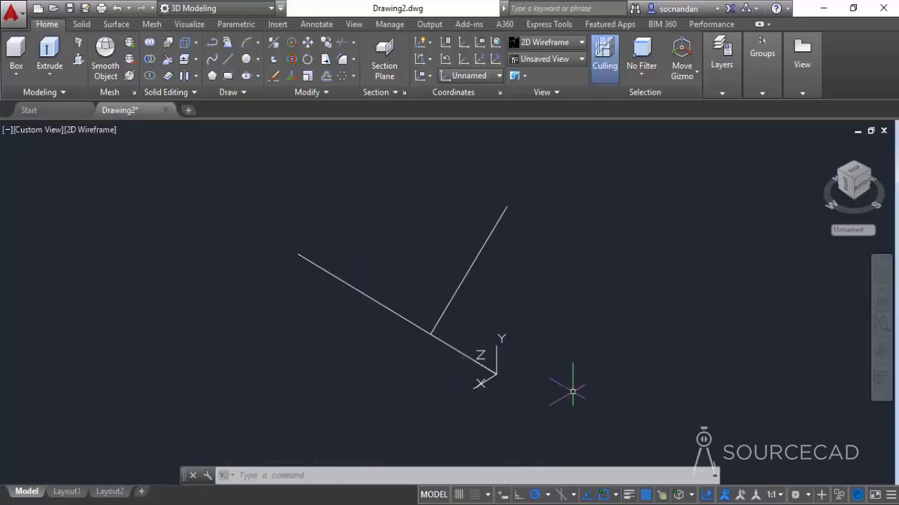
Step: Draw a circle of radius 25 centred on the far endpoint of the 150-unit line
left_click(246, 59)
left_click(298, 256)
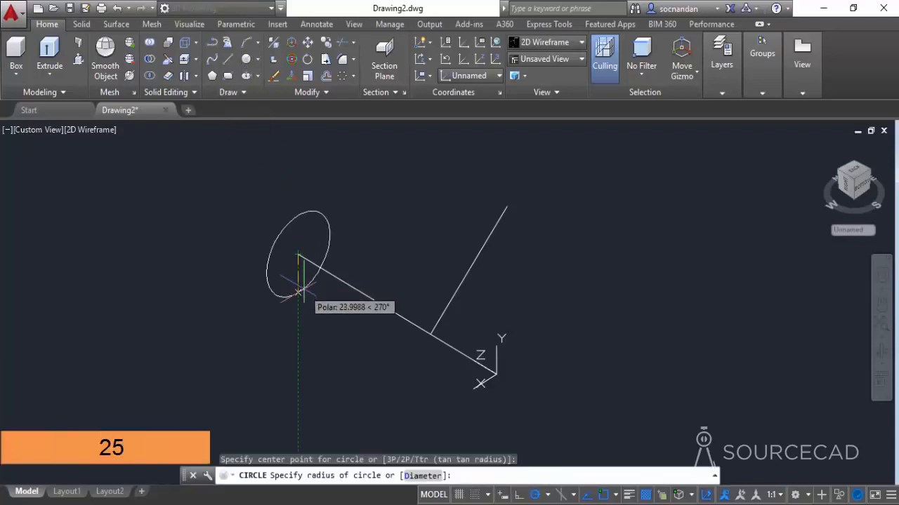
type("25")
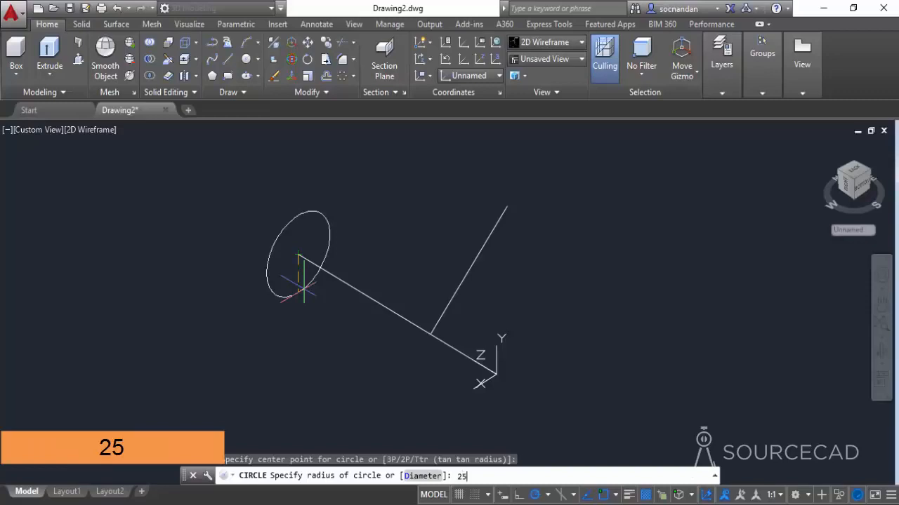
key("Return")
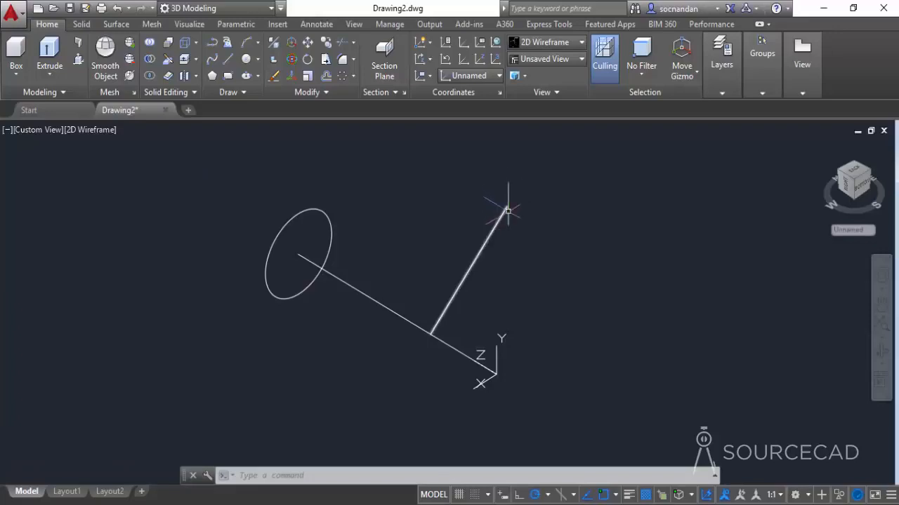
Step: Define a UCS with its origin at the 120-unit branch line's free end and its positive Z-axis towards the junction
left_click(478, 60)
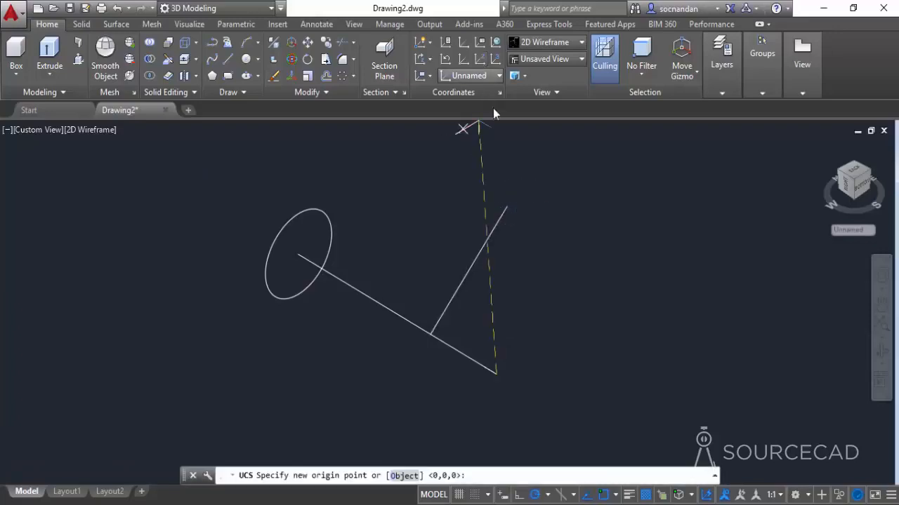
left_click(506, 207)
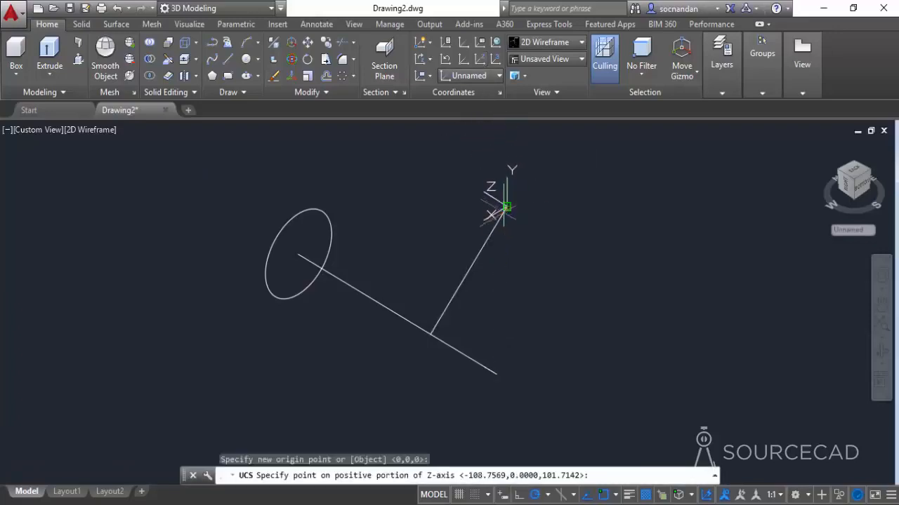
left_click(431, 334)
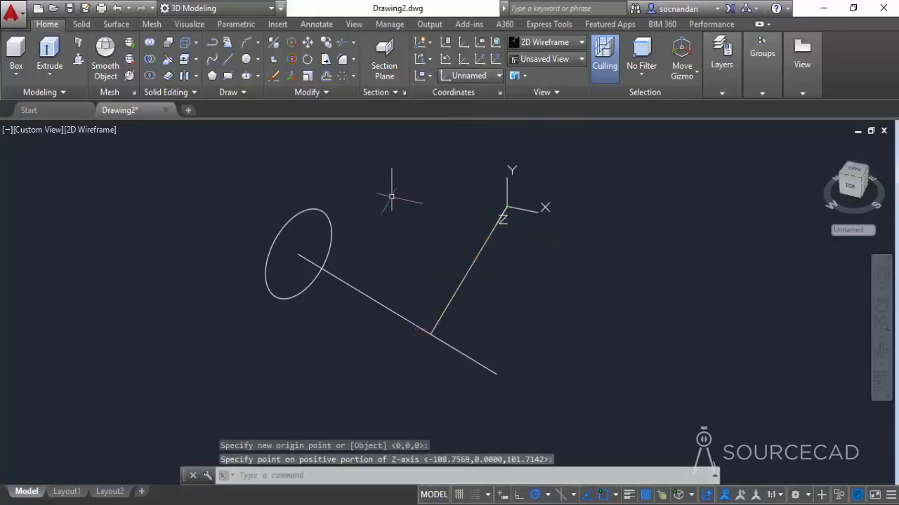
Step: Draw a circle of radius 18 centred on the free end of the branch line
left_click(246, 59)
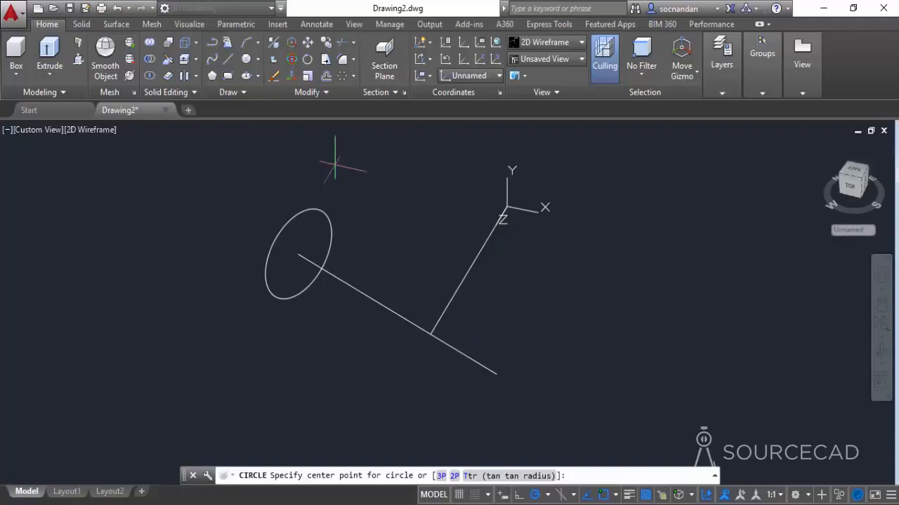
left_click(505, 208)
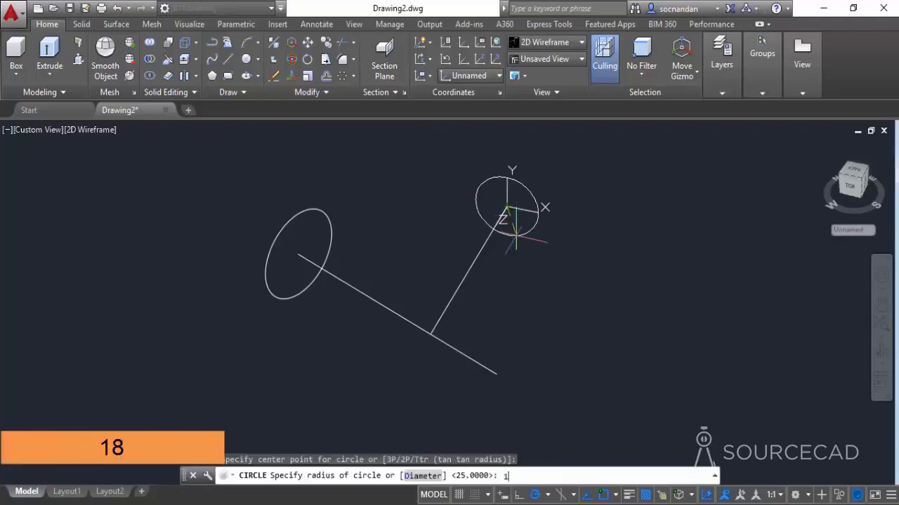
key("Return")
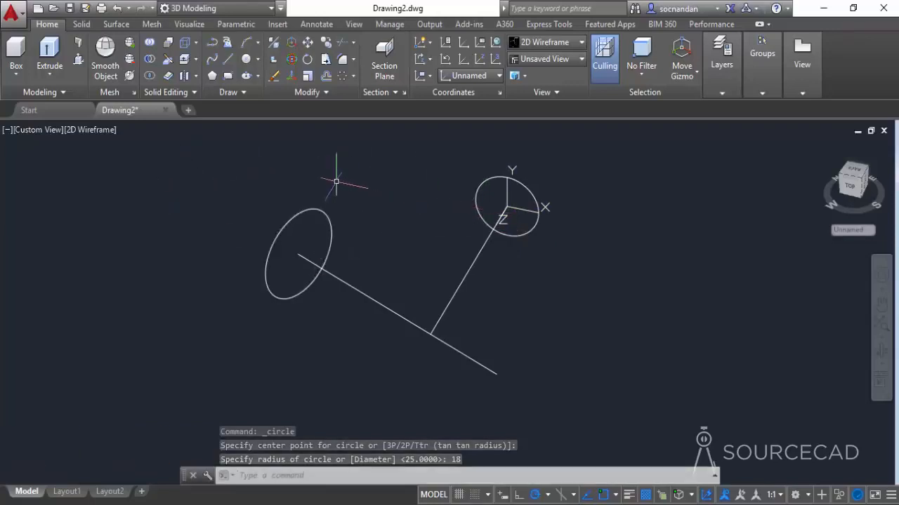
Step: Extrude the radius 25 circle as a surface to the opposite endpoint of the 150-unit line
left_click(116, 24)
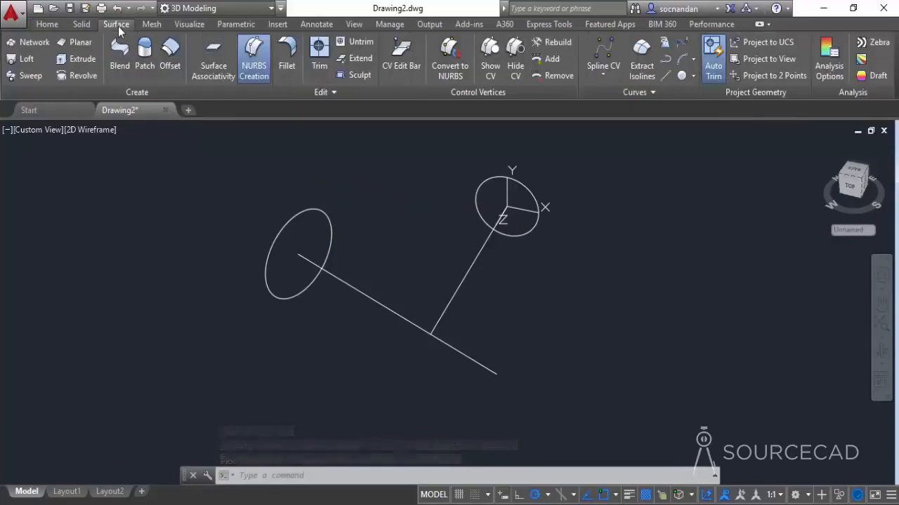
left_click(81, 61)
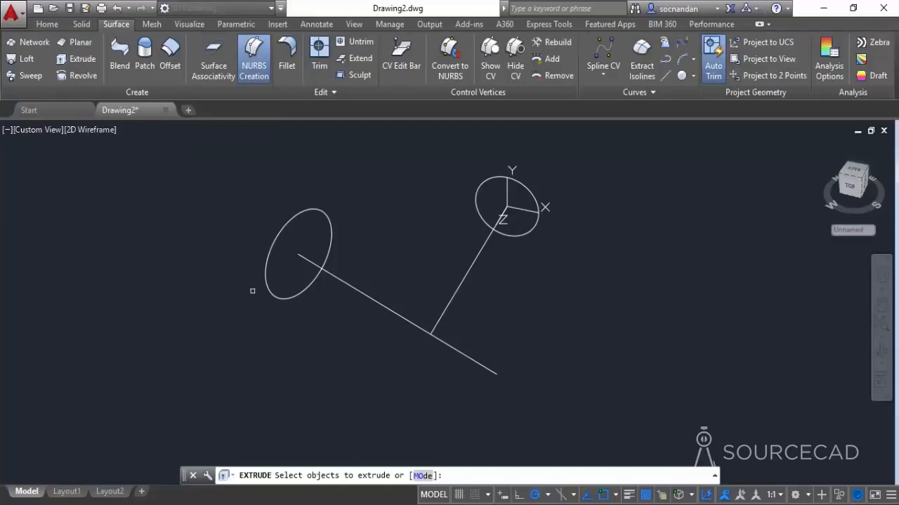
left_click(265, 264)
right_click(228, 204)
left_click(246, 212)
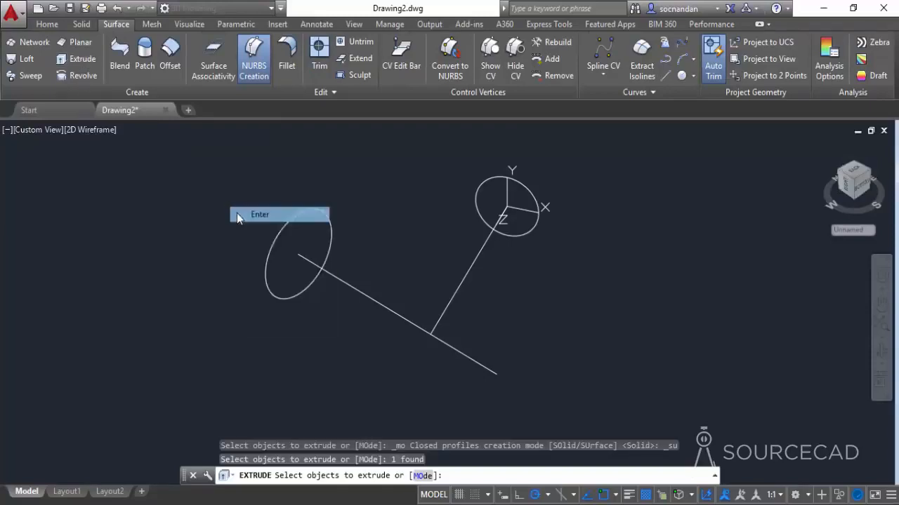
left_click(496, 373)
key("Escape")
key("Escape")
key("Escape")
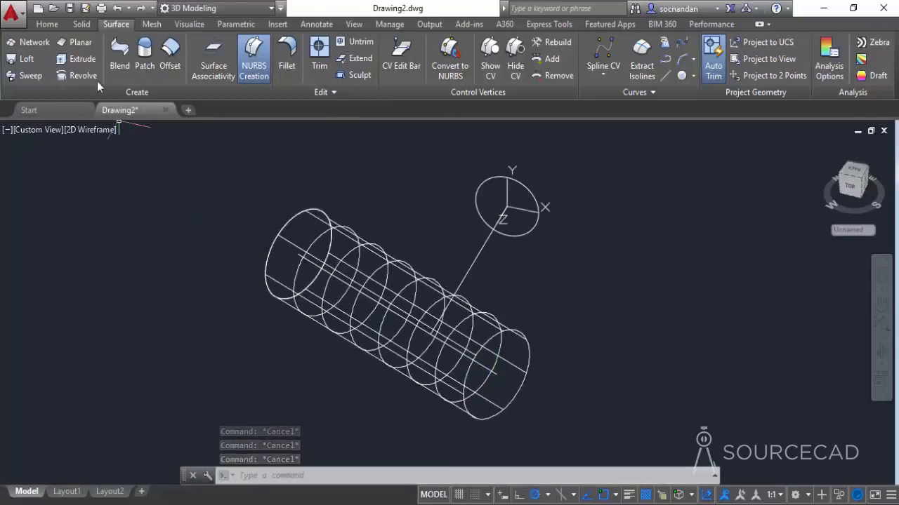
Step: Extrude the radius 18 circle as a surface along the branch line to an intersection point inside the larger tube
left_click(87, 61)
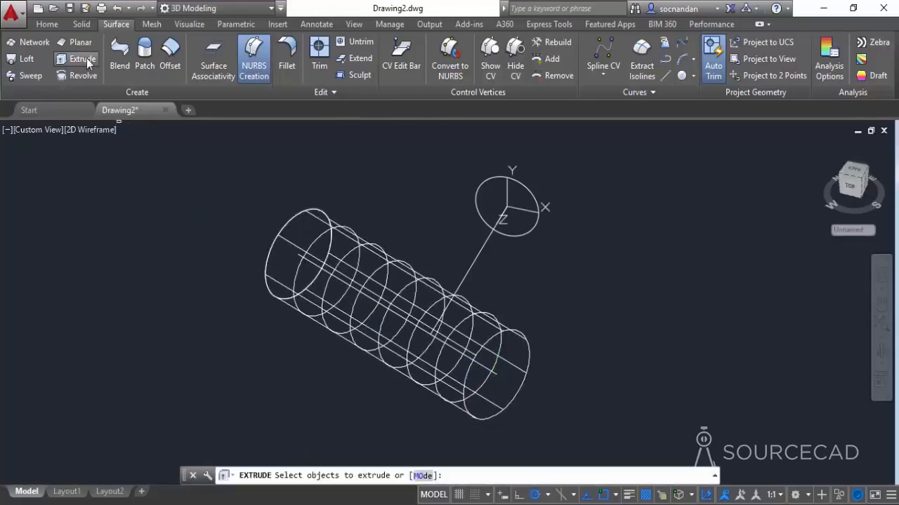
left_click(473, 202)
right_click(433, 174)
left_click(441, 183)
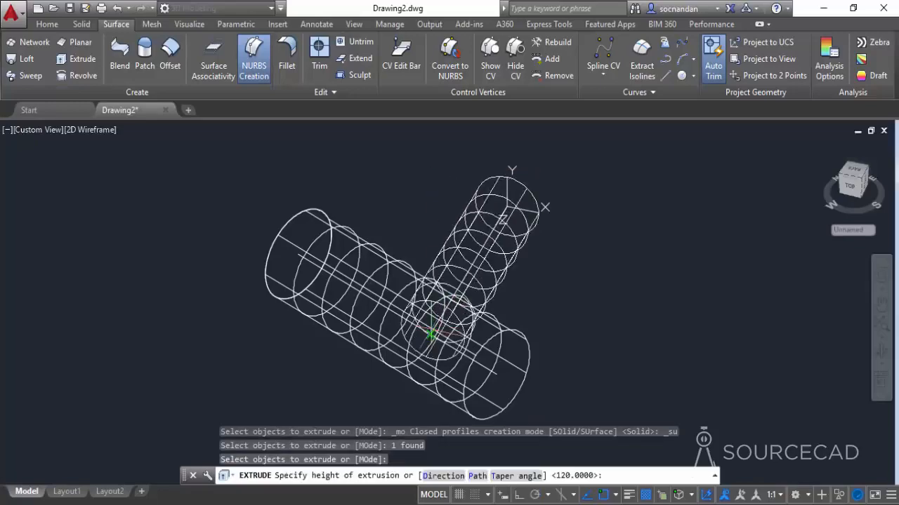
scroll(431, 336, "up", 5)
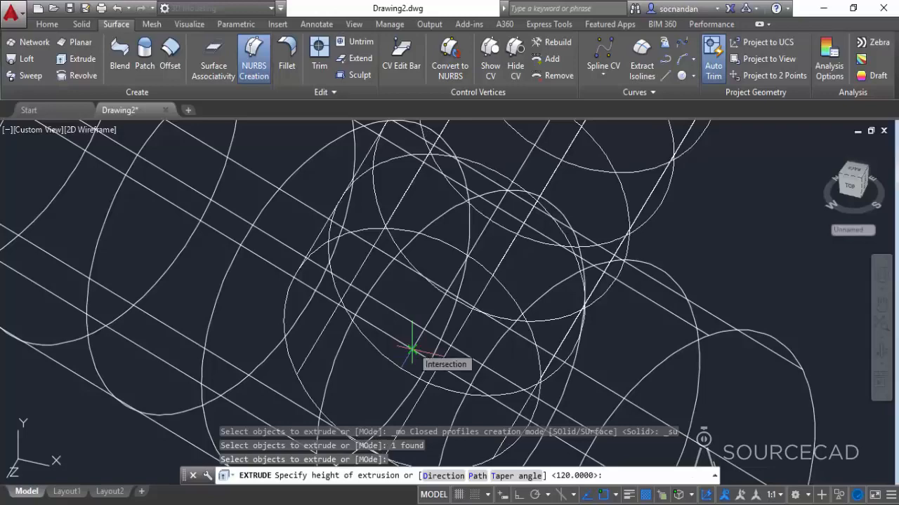
left_click(412, 349)
scroll(492, 323, "down", 6)
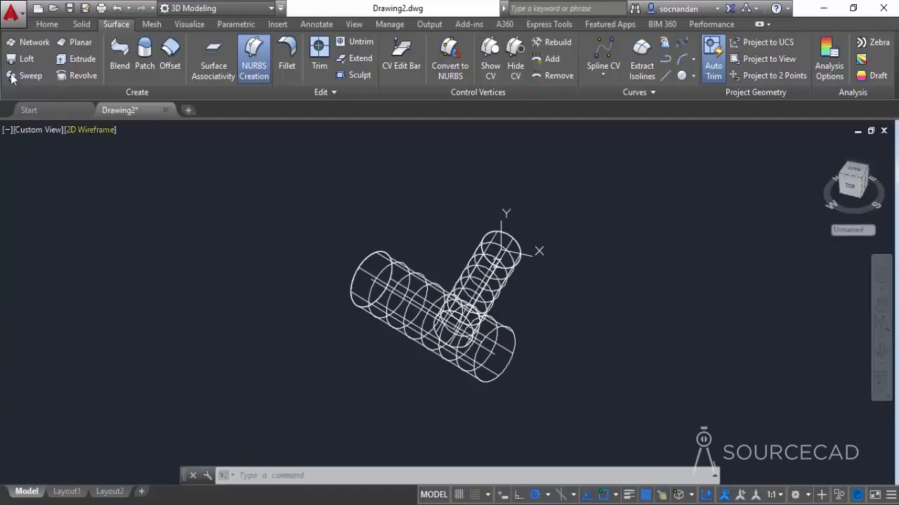
Step: Display the two tube surfaces in the Shaded visual style and inspect their junction
left_click(89, 132)
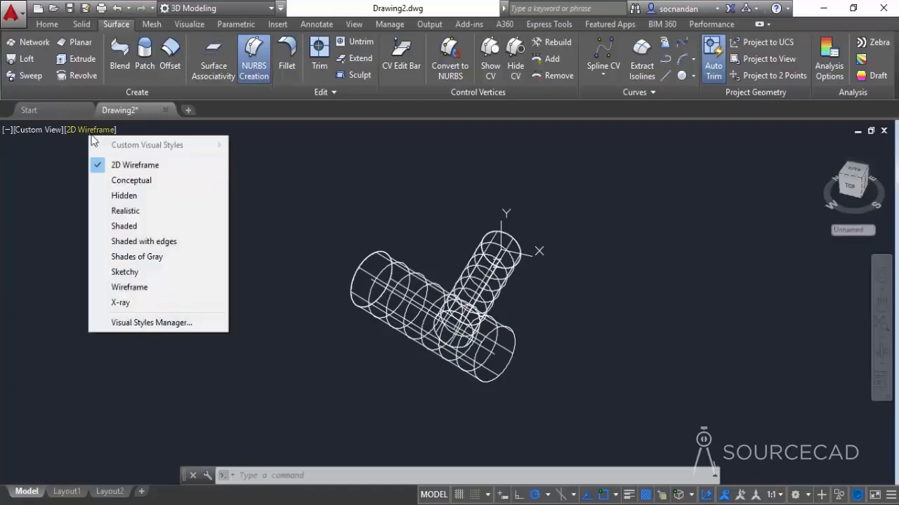
left_click(132, 226)
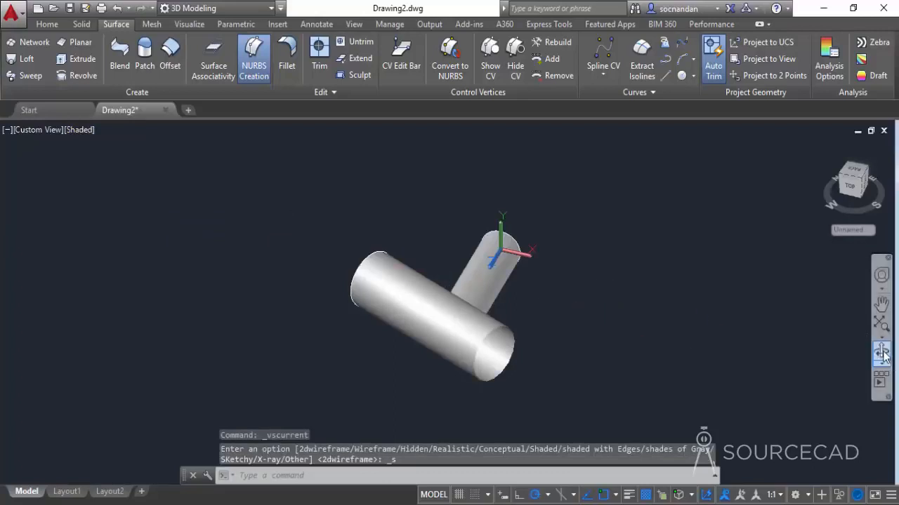
left_click(881, 353)
left_click_drag(471, 234, 414, 212)
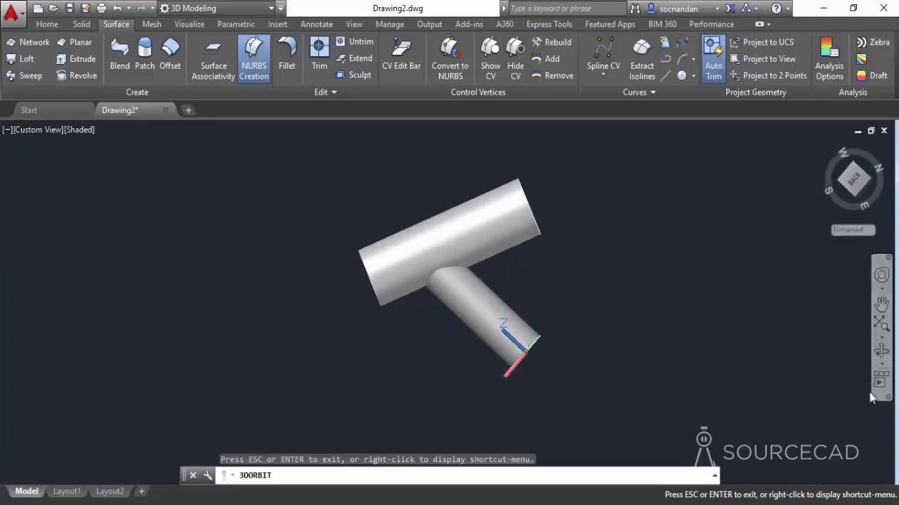
Step: Thicken the larger tube's surface into a solid with a thickness of 10
left_click(882, 363)
left_click(820, 391)
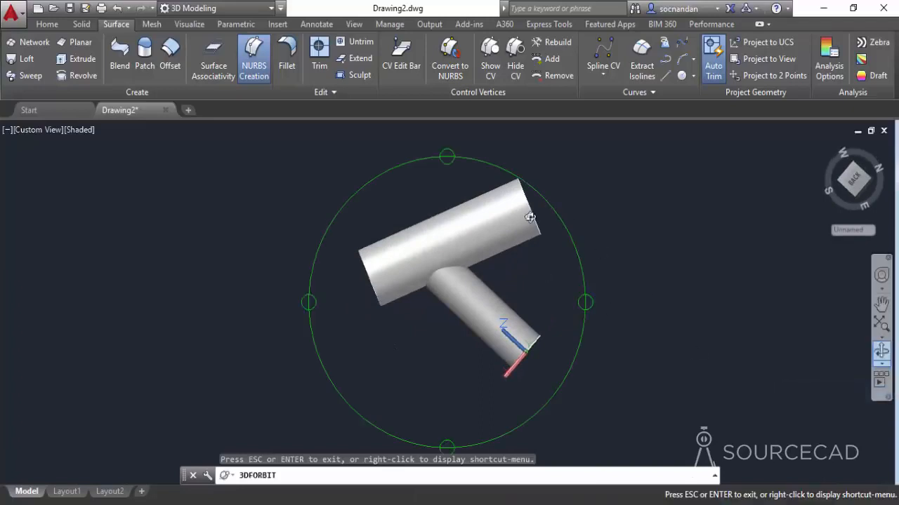
left_click_drag(537, 217, 377, 245)
right_click(517, 184)
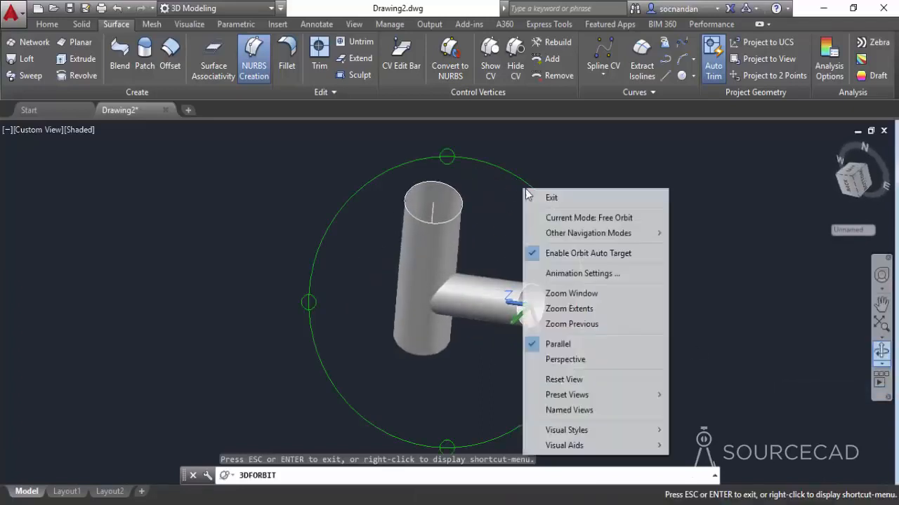
left_click(534, 195)
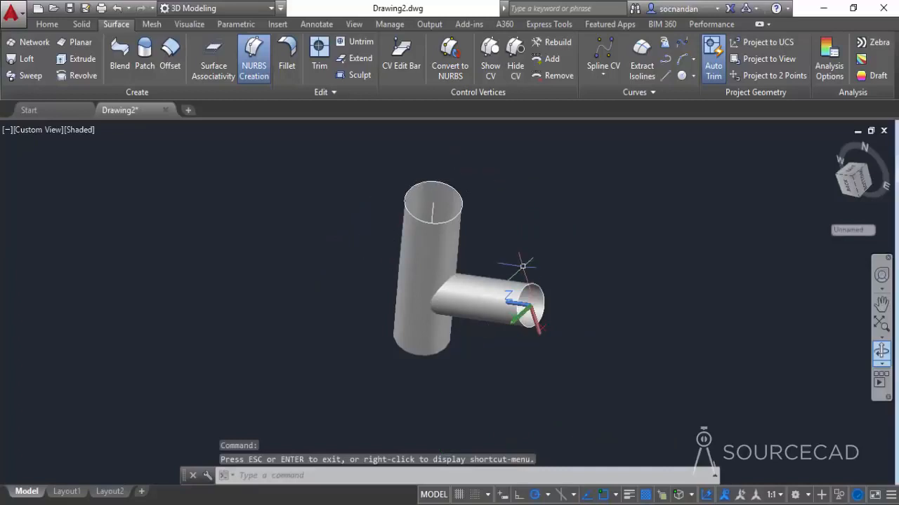
left_click(42, 27)
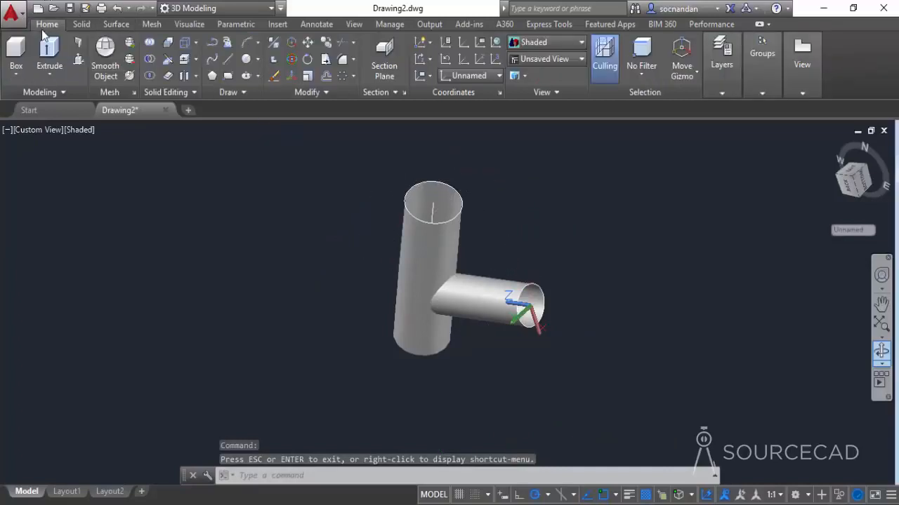
left_click(168, 75)
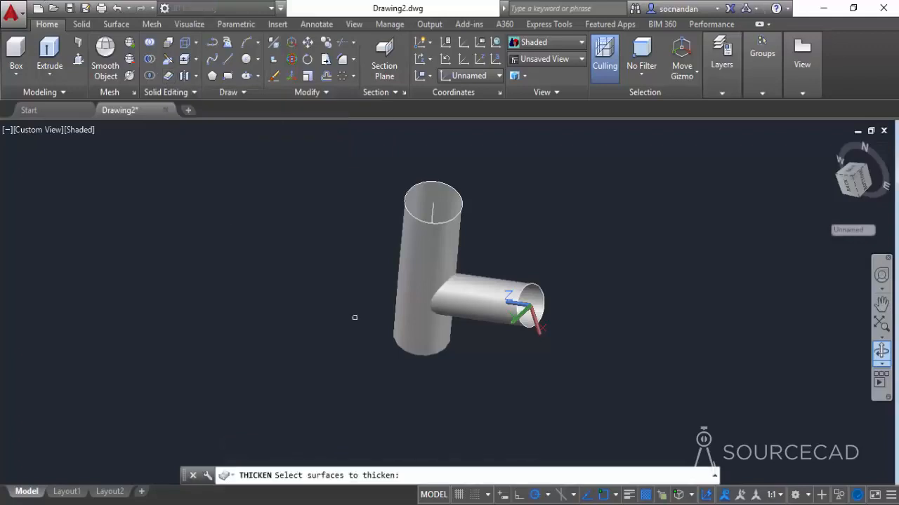
left_click(432, 241)
key("Return")
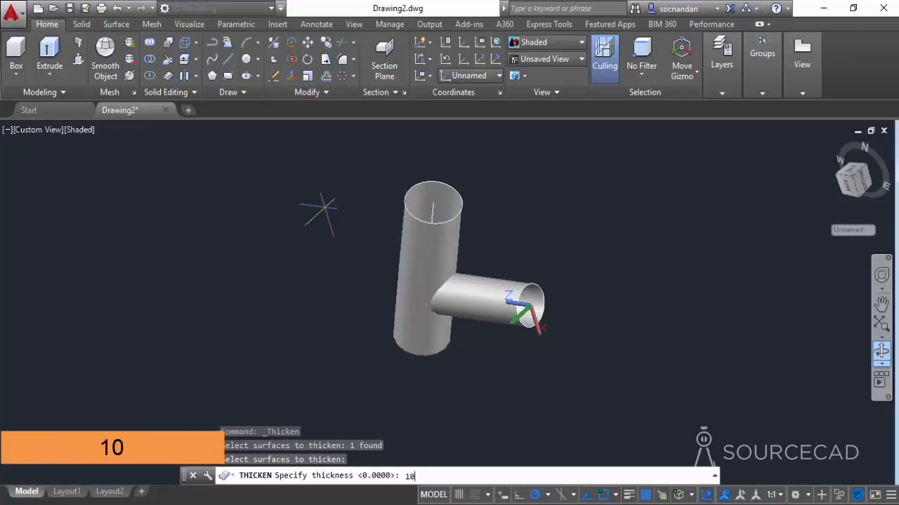
type("10")
key("Return")
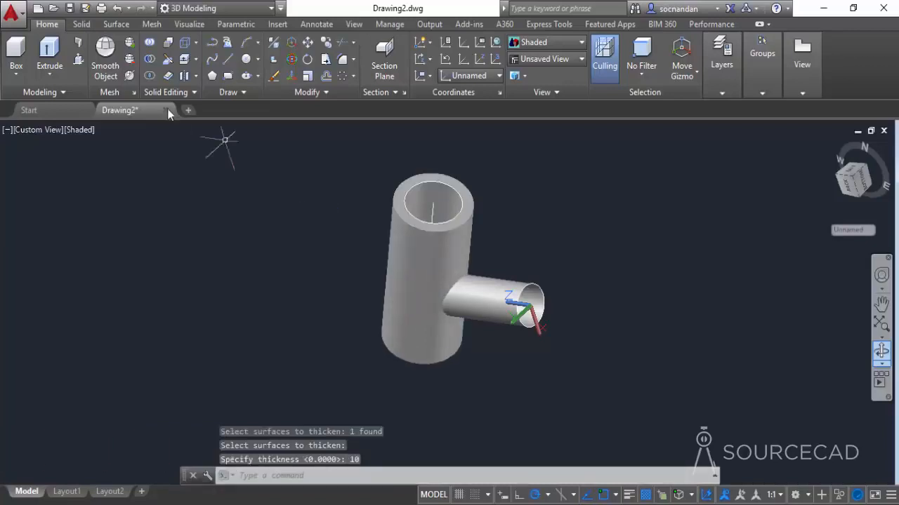
Step: Thicken the branch tube's NURBS surface into a solid with a thickness of 12
left_click(169, 78)
left_click(504, 295)
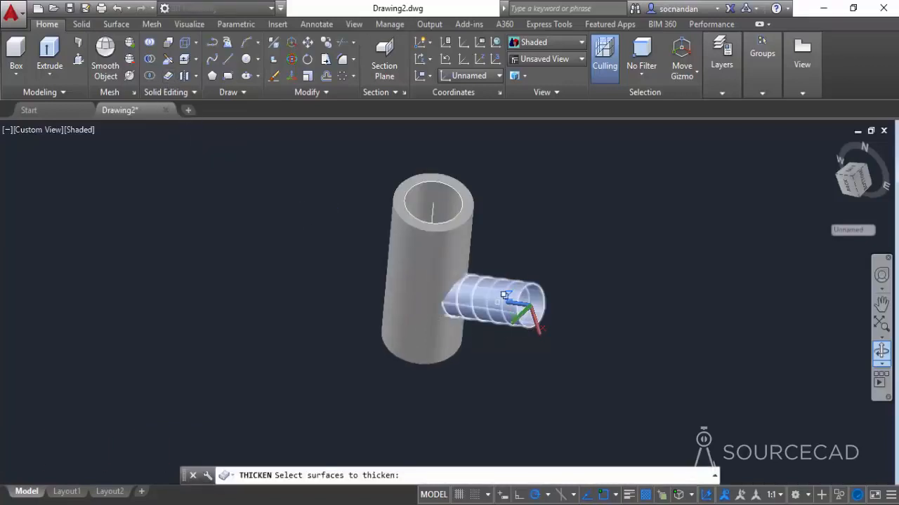
left_click(504, 295)
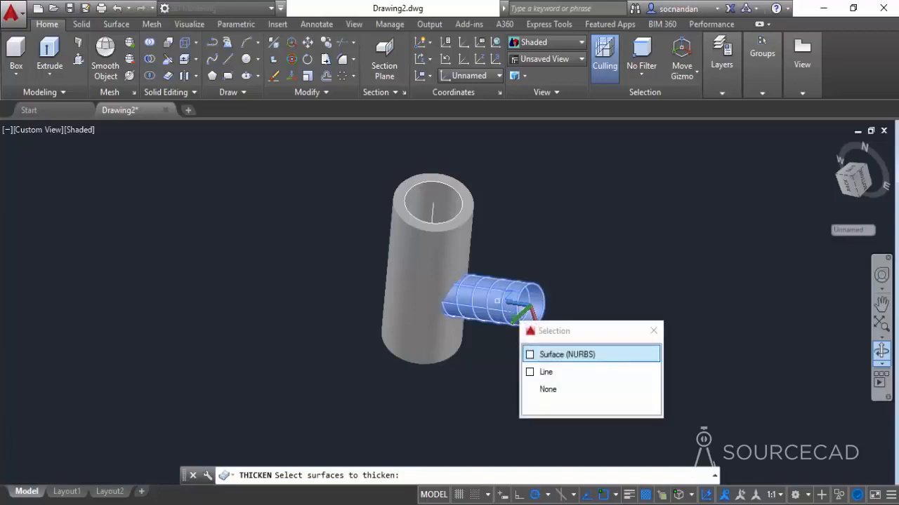
left_click(549, 355)
key("Return")
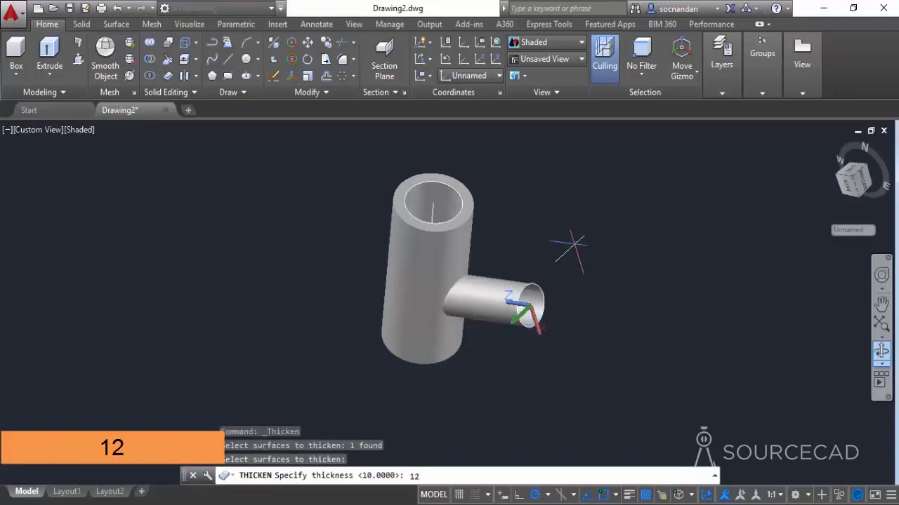
key("Return")
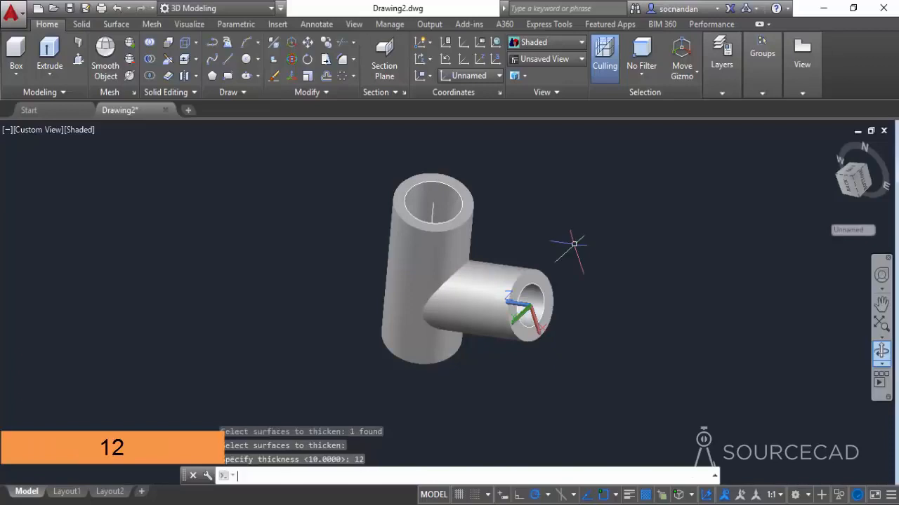
Step: Examine the interior of the larger tube where the branch solid enters it
left_click(881, 350)
left_click_drag(457, 187, 443, 265)
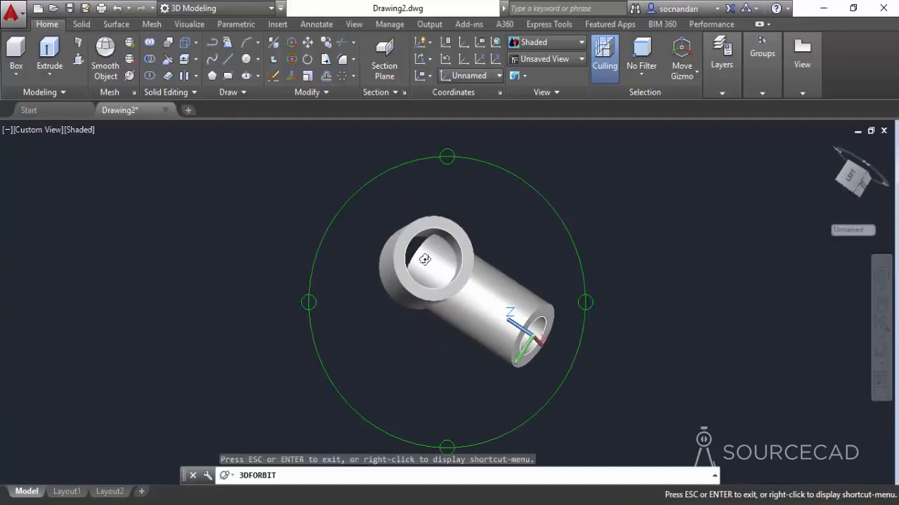
left_click_drag(486, 321, 505, 253)
right_click(498, 217)
left_click(513, 234)
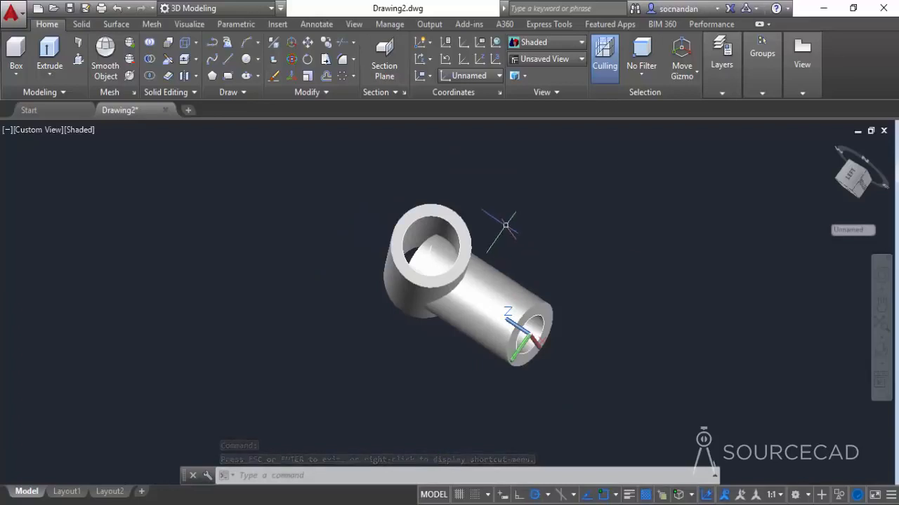
Step: Start a surface extrusion and make sure Selection Cycling is switched on for picking overlapping objects
left_click(116, 24)
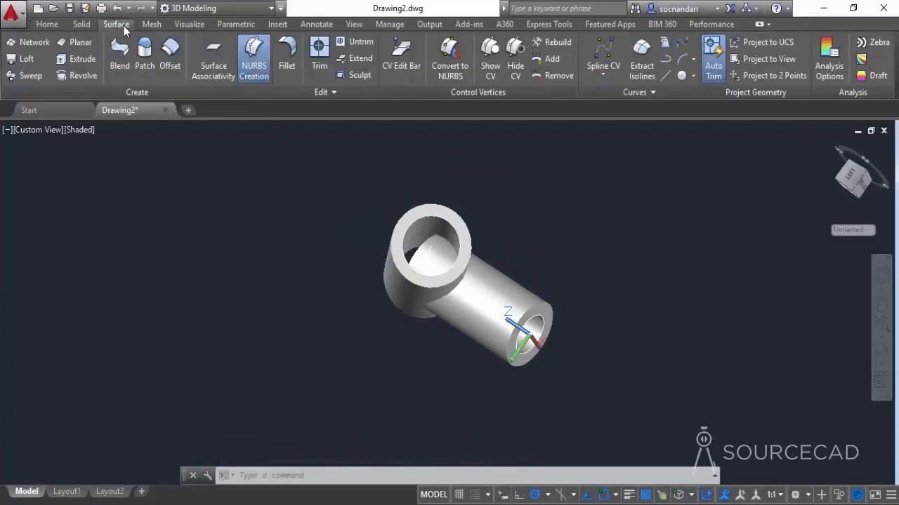
left_click(83, 60)
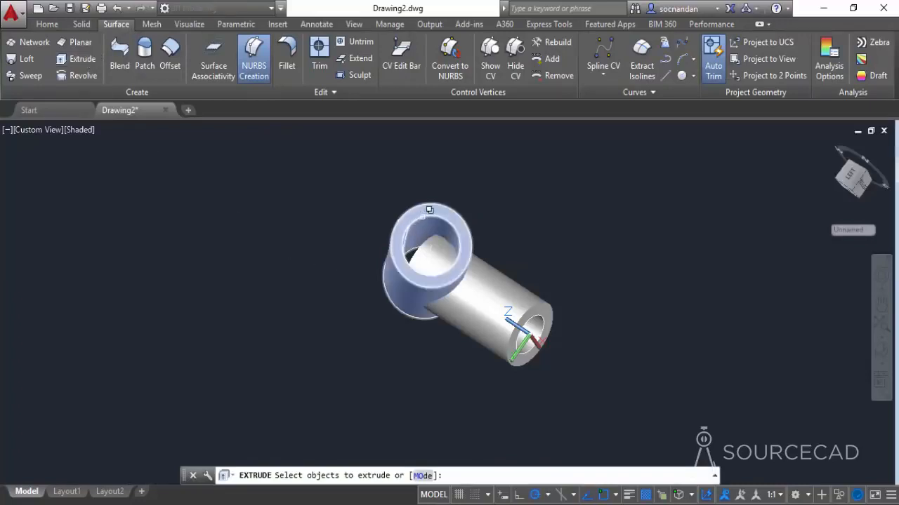
scroll(427, 212, "up", 2)
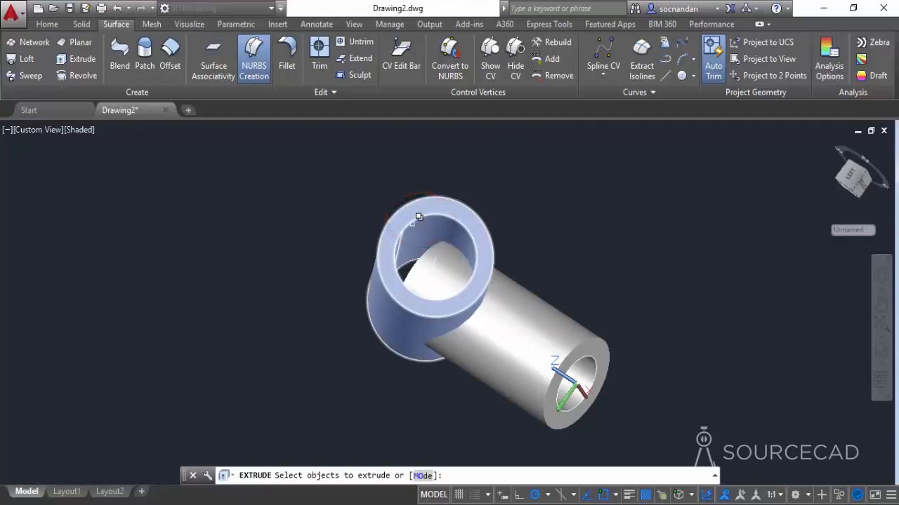
left_click(664, 496)
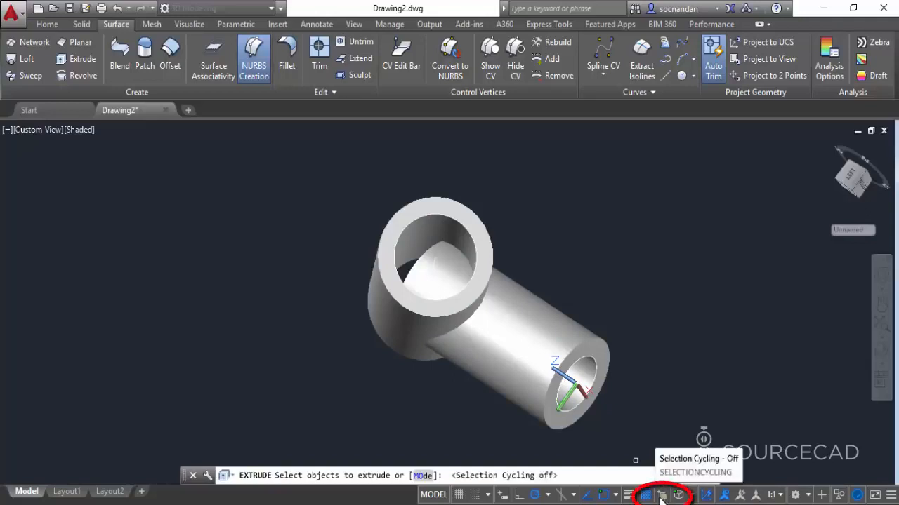
left_click(663, 496)
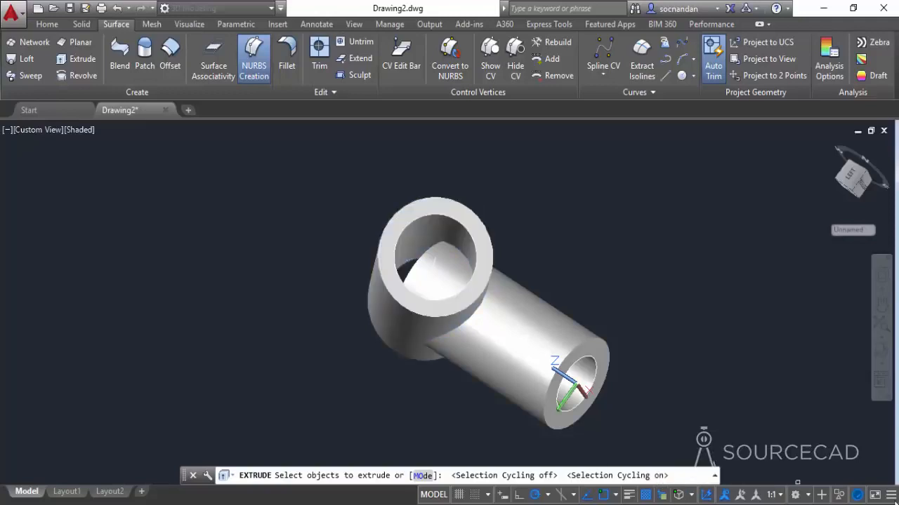
left_click(890, 495)
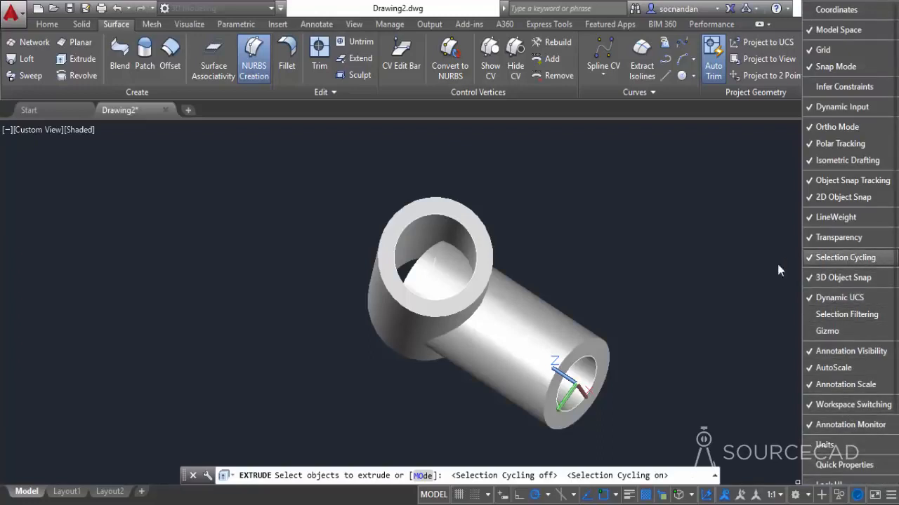
left_click(712, 279)
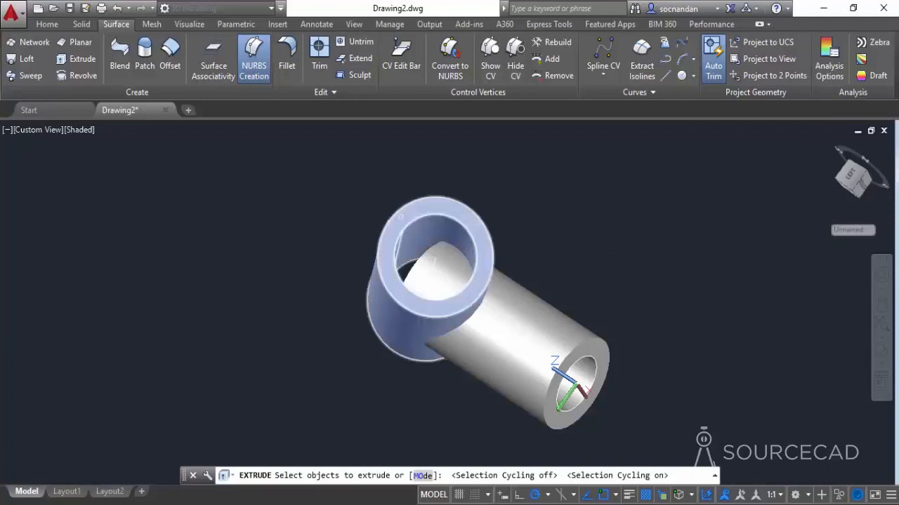
Step: Extrude the circle on the larger tube's inner edge as a surface through the bore and past the tube's far end
left_click(411, 217)
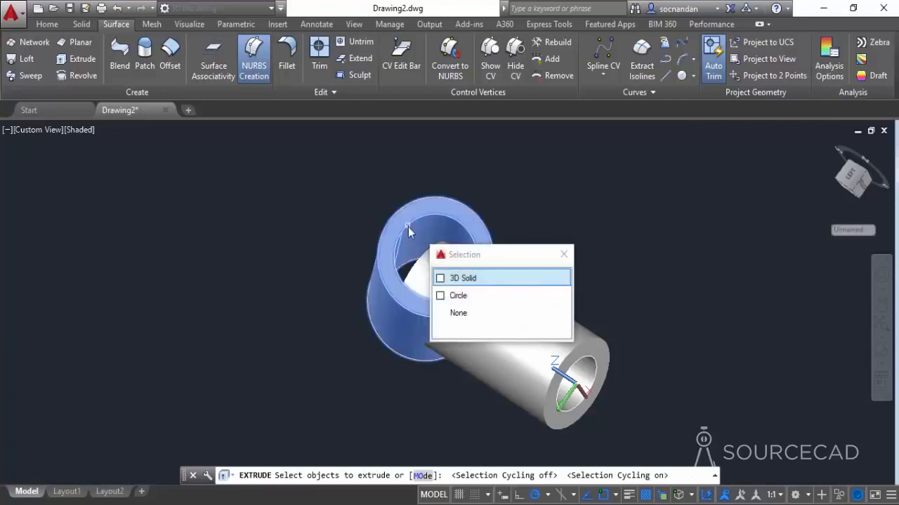
left_click(471, 298)
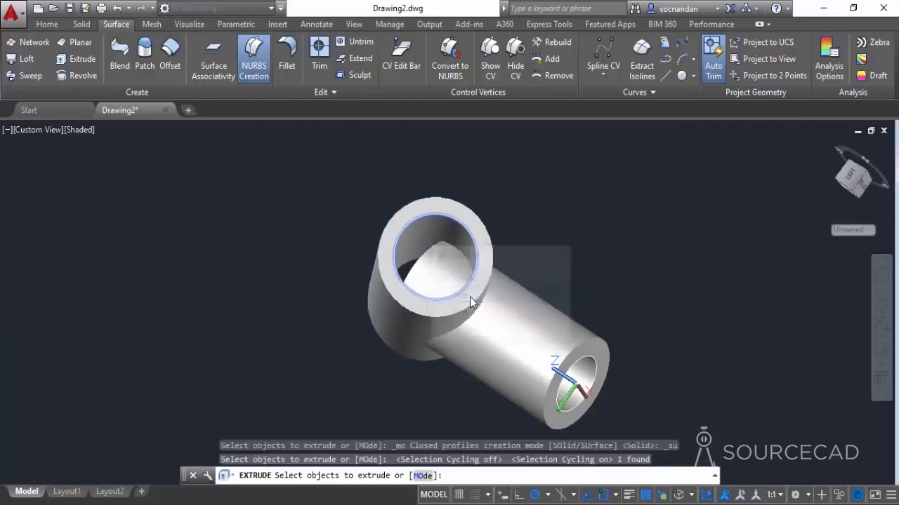
right_click(532, 233)
left_click(542, 243)
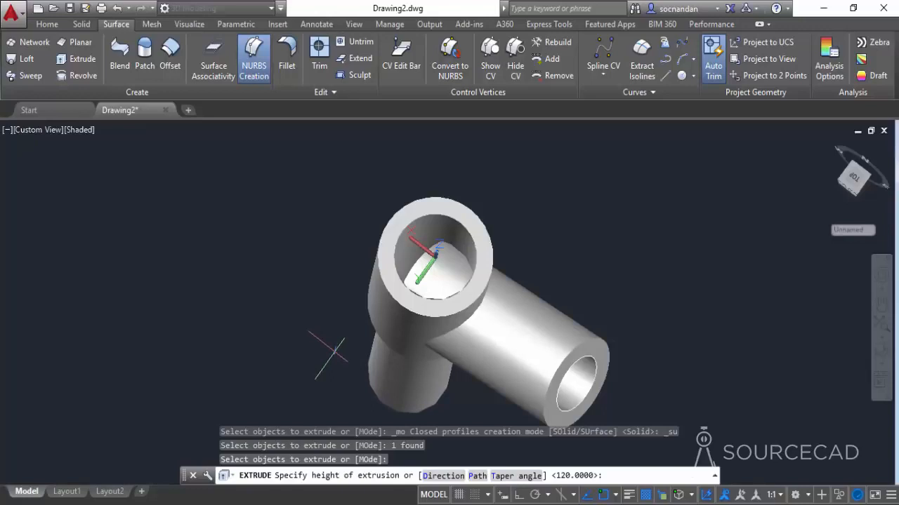
left_click(330, 354)
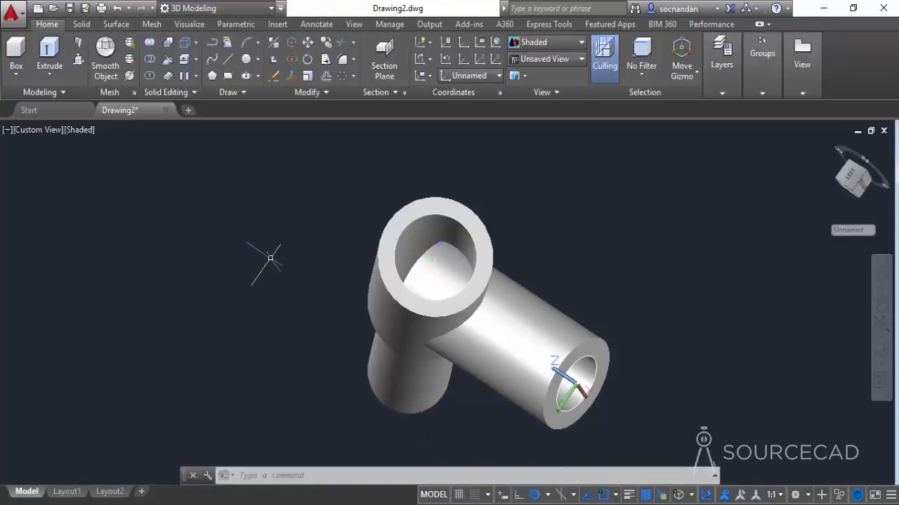
Step: Slice the branch solid with the surface extruded through the larger tube's bore, keeping both sides
left_click(166, 60)
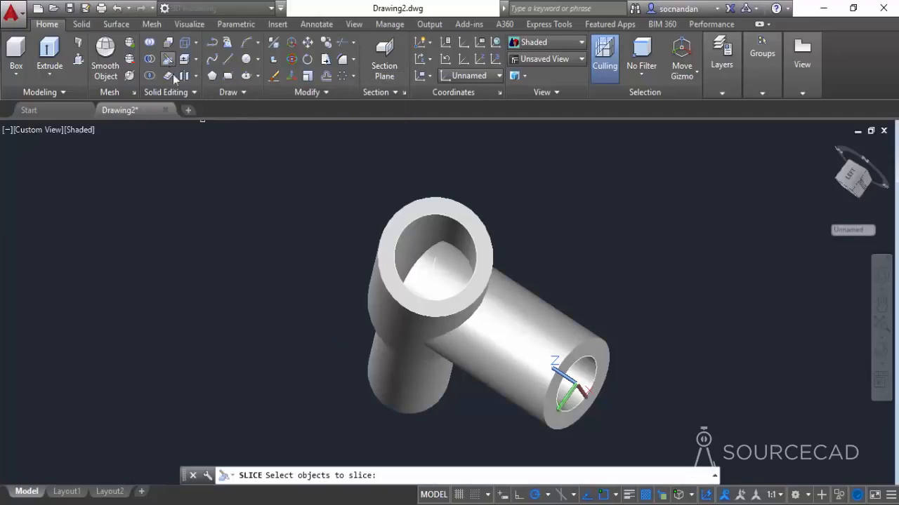
left_click(534, 335)
key("Return")
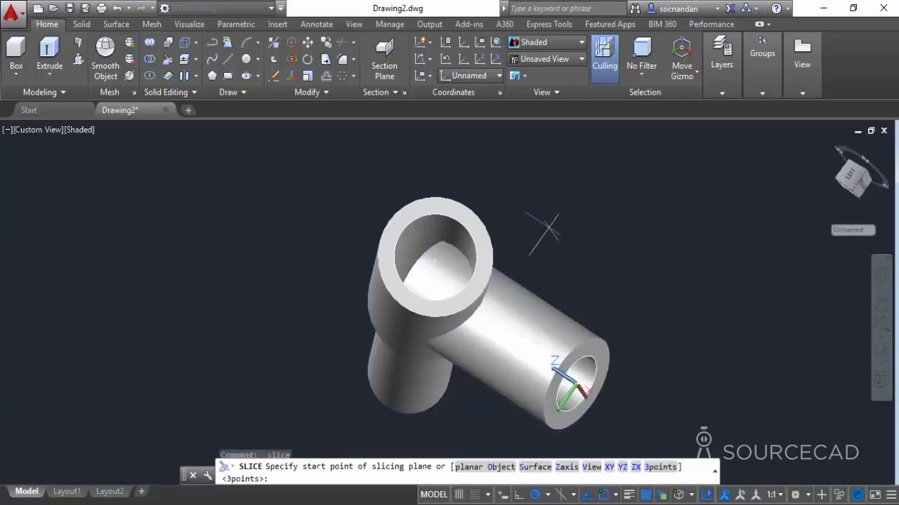
left_click(538, 467)
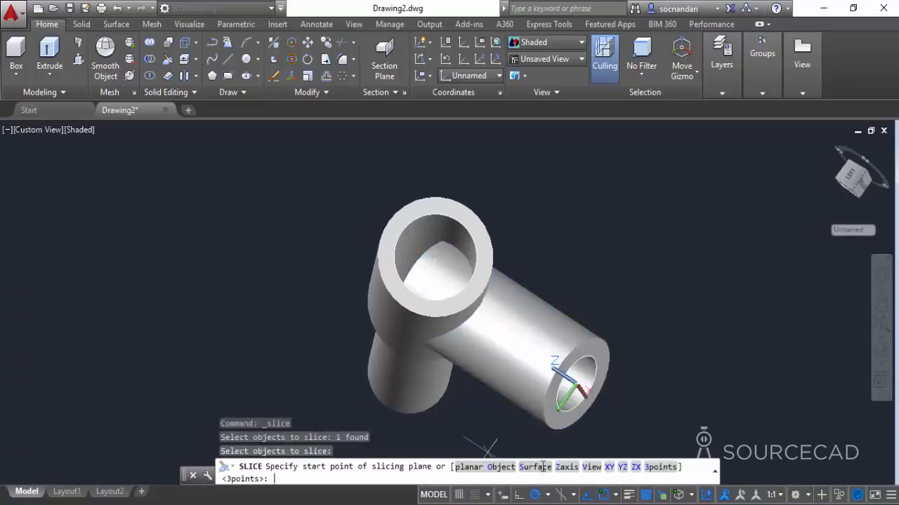
left_click(426, 389)
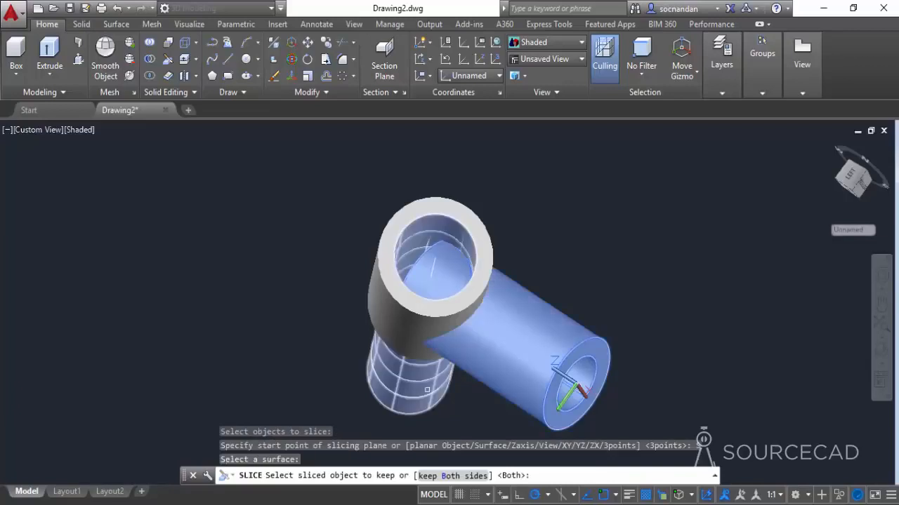
right_click(599, 226)
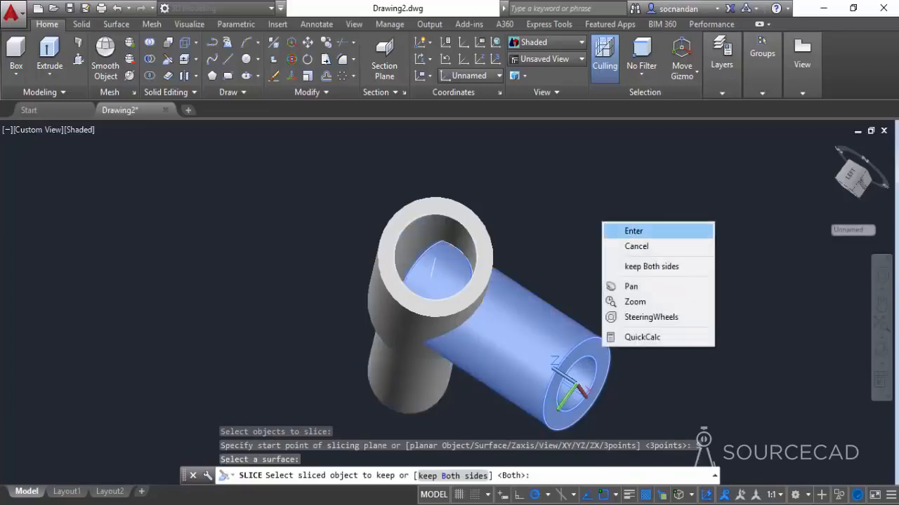
left_click(604, 232)
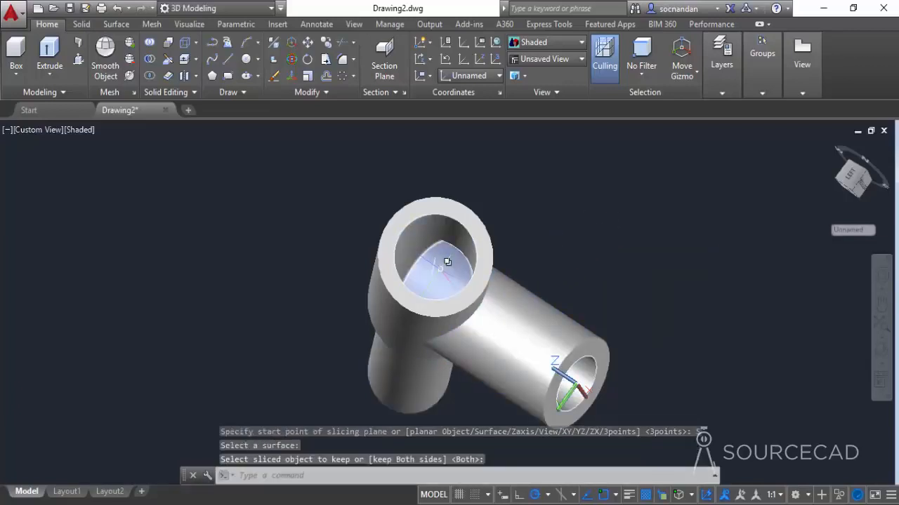
Step: Erase the cutting surface and the sliced-off branch piece inside the larger tube
left_click(385, 386)
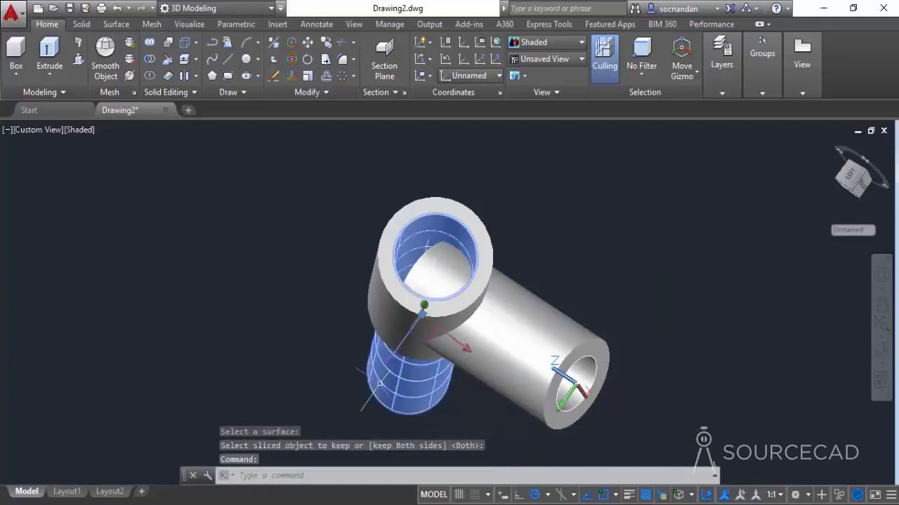
left_click(442, 258)
right_click(558, 188)
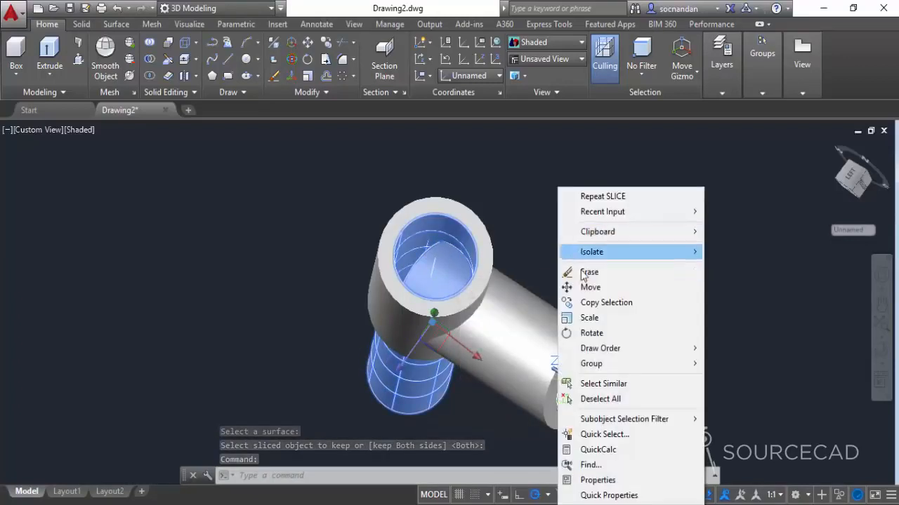
left_click(586, 272)
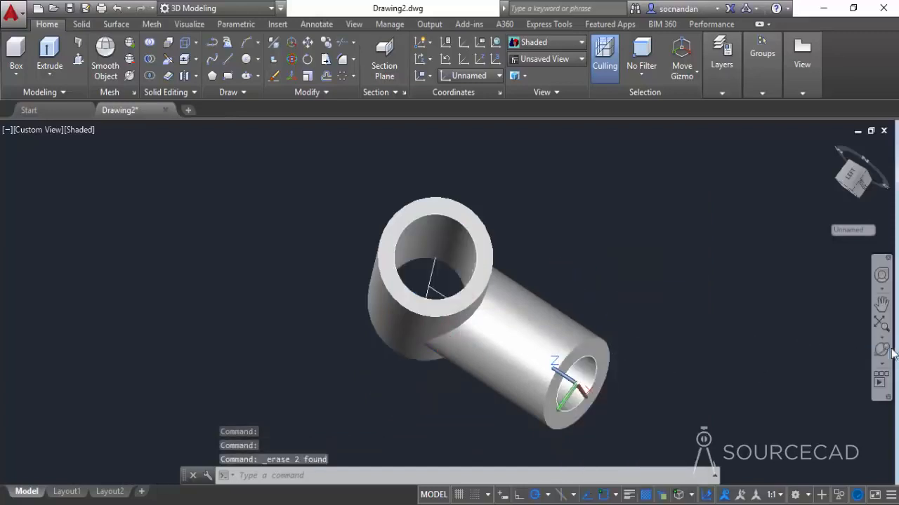
Step: Examine the tube junction and the branch's open end from other angles
left_click(881, 350)
left_click_drag(453, 295, 485, 314)
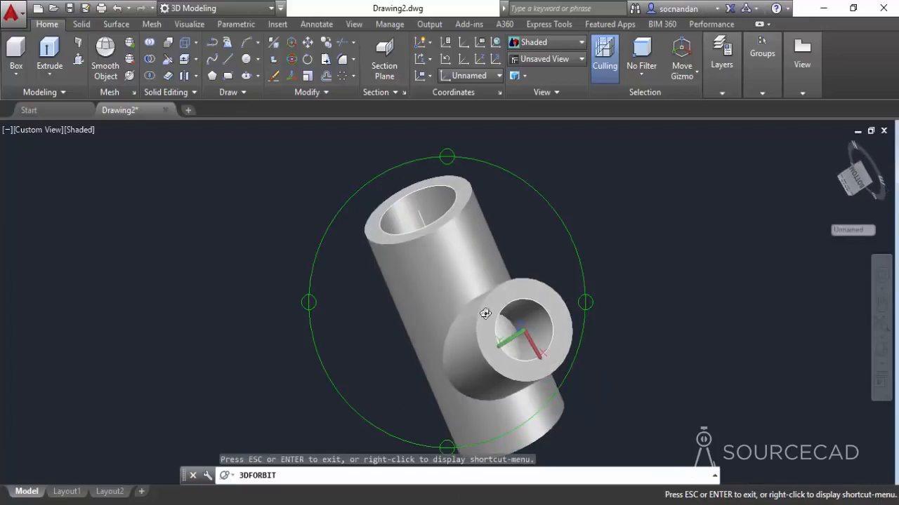
left_click_drag(507, 348, 481, 315)
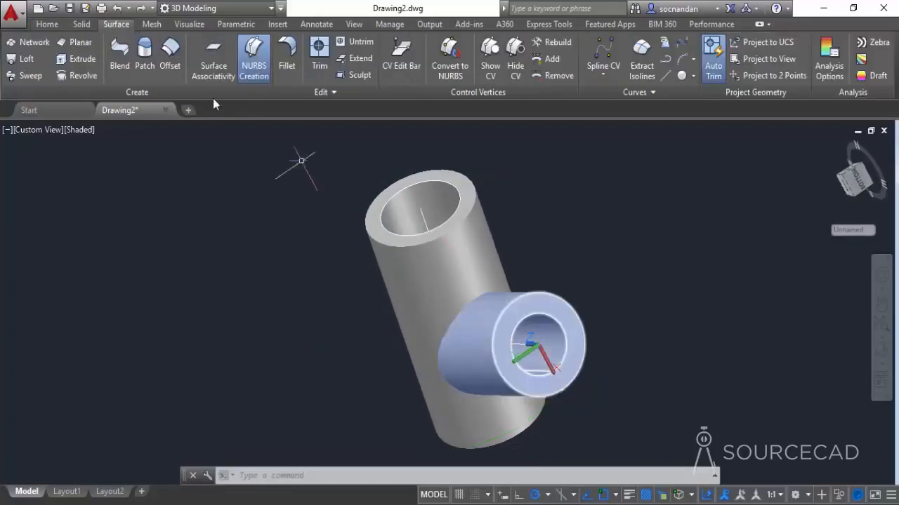
Step: Extrude the circle on the branch's inner edge as a surface through the branch bore until it ends inside the larger tube's bore
left_click(78, 63)
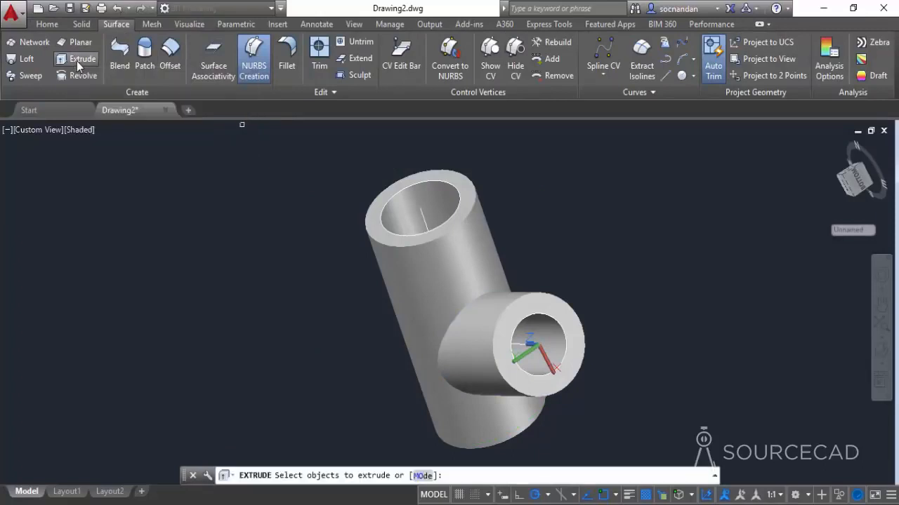
left_click(562, 317)
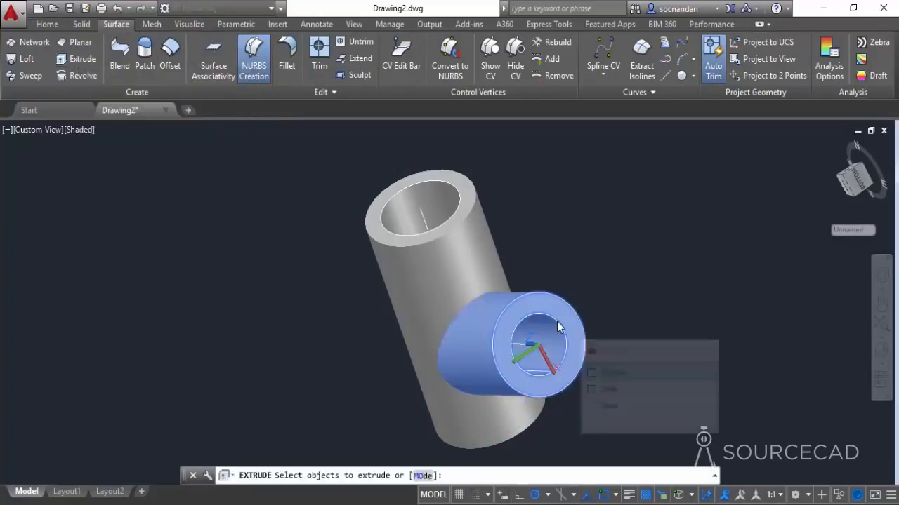
left_click(601, 391)
right_click(613, 264)
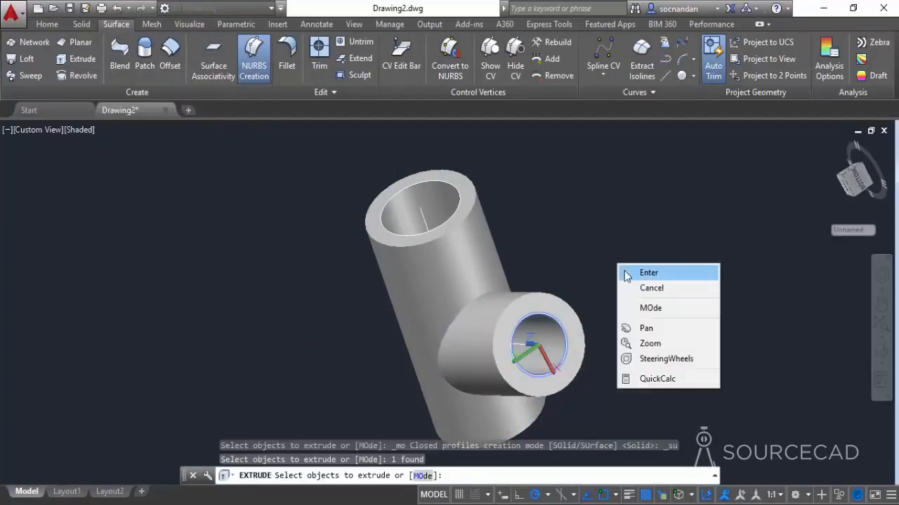
left_click(648, 272)
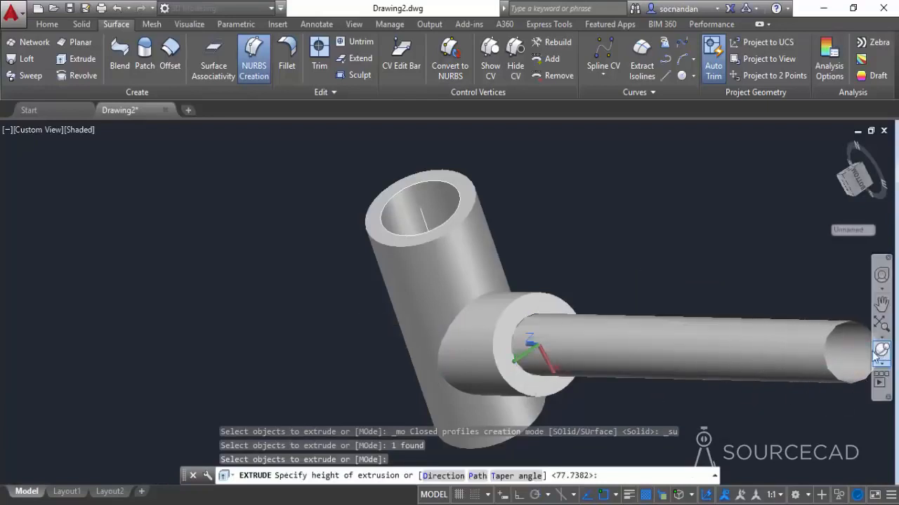
left_click(879, 344)
left_click_drag(441, 239, 547, 260)
right_click(570, 234)
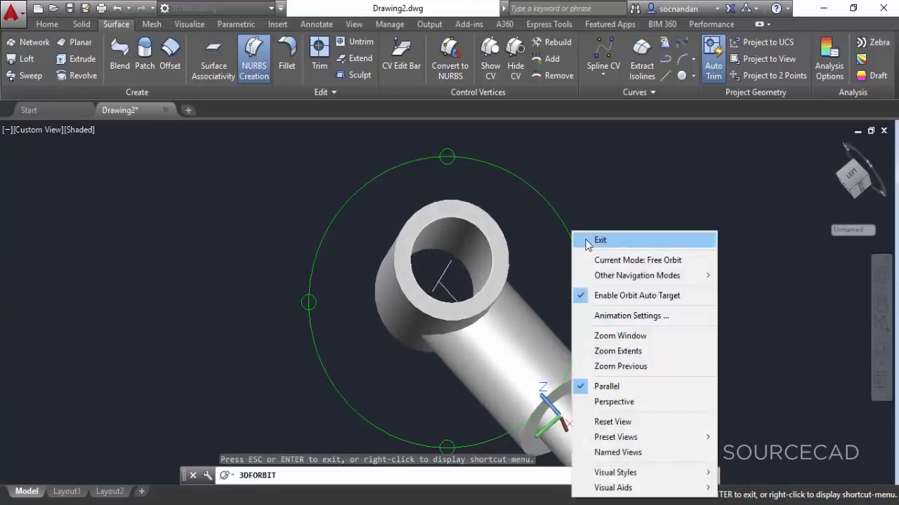
left_click(588, 241)
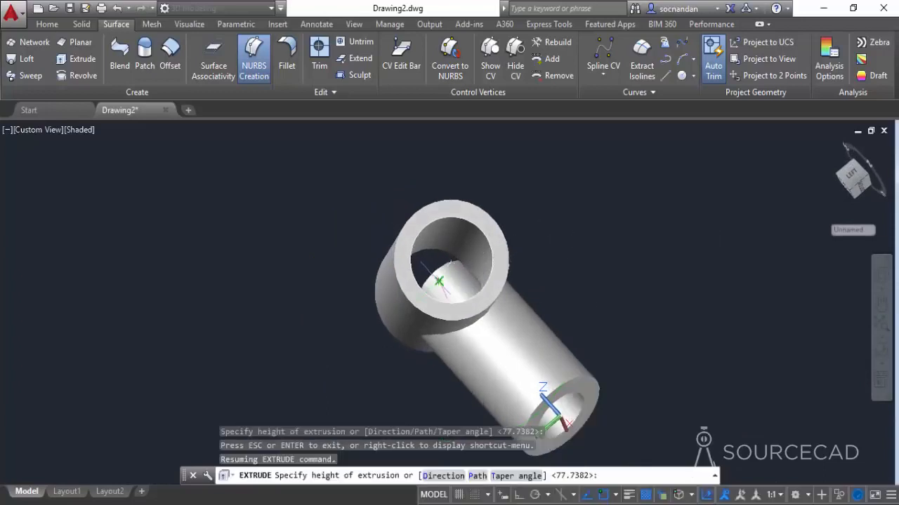
left_click(438, 282)
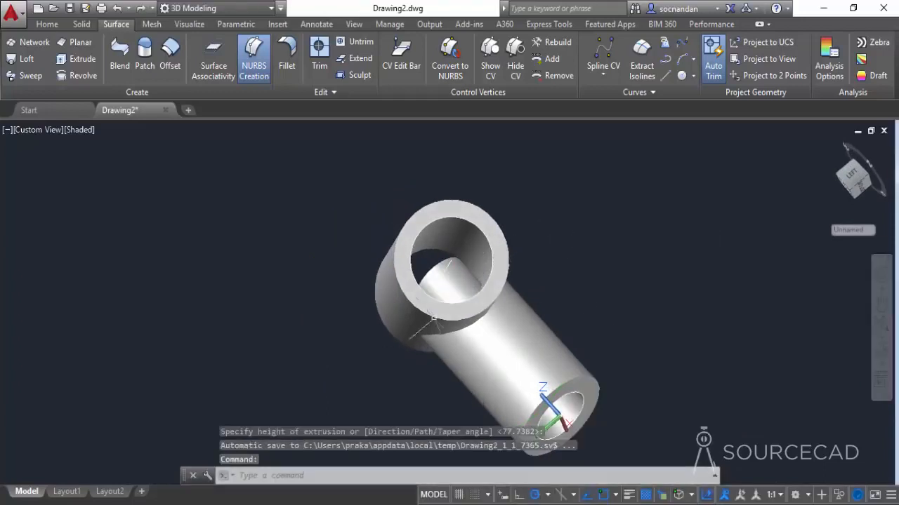
Step: Slice the larger tube solid with the surface extruded through the branch's bore, keeping both sides
left_click(880, 342)
left_click_drag(505, 302, 544, 176)
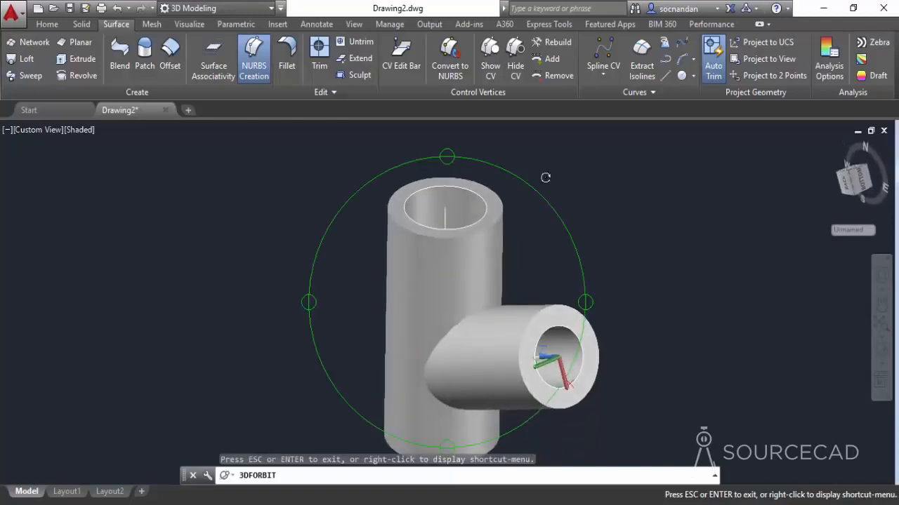
right_click(550, 188)
left_click(550, 188)
left_click(51, 27)
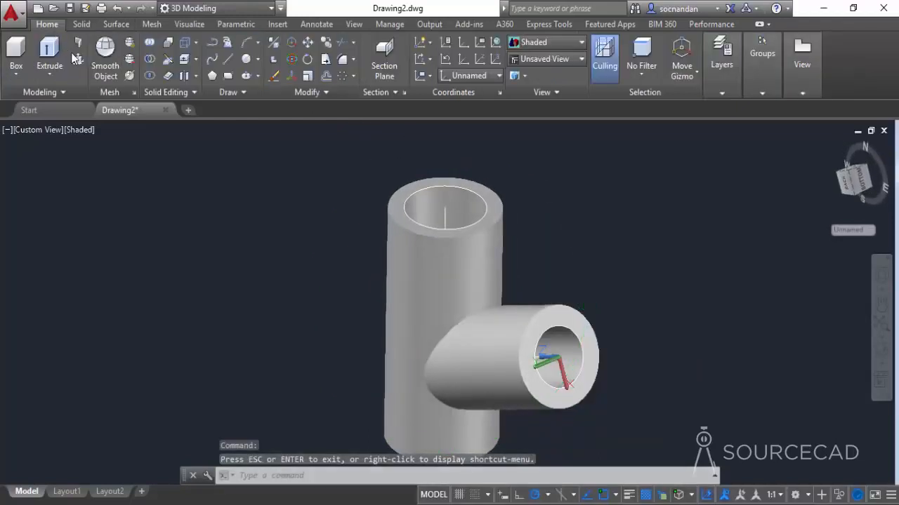
left_click(172, 58)
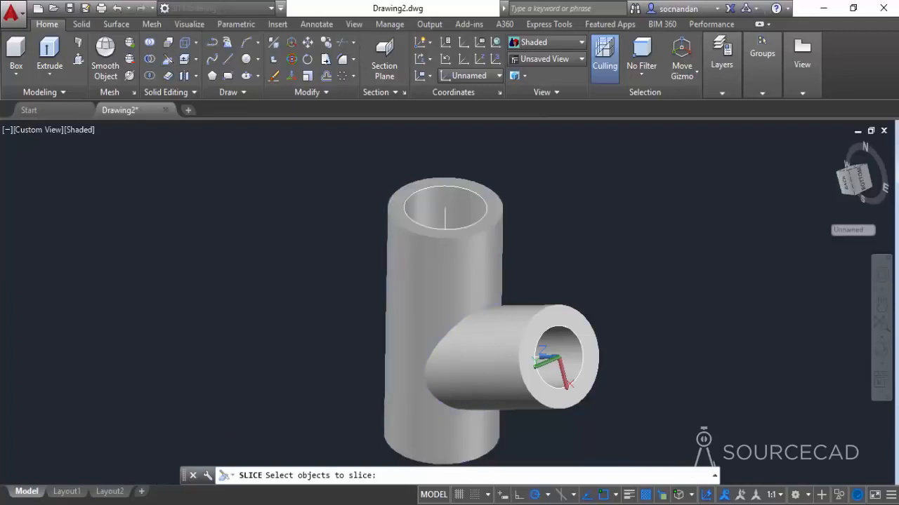
left_click(408, 244)
key("Return")
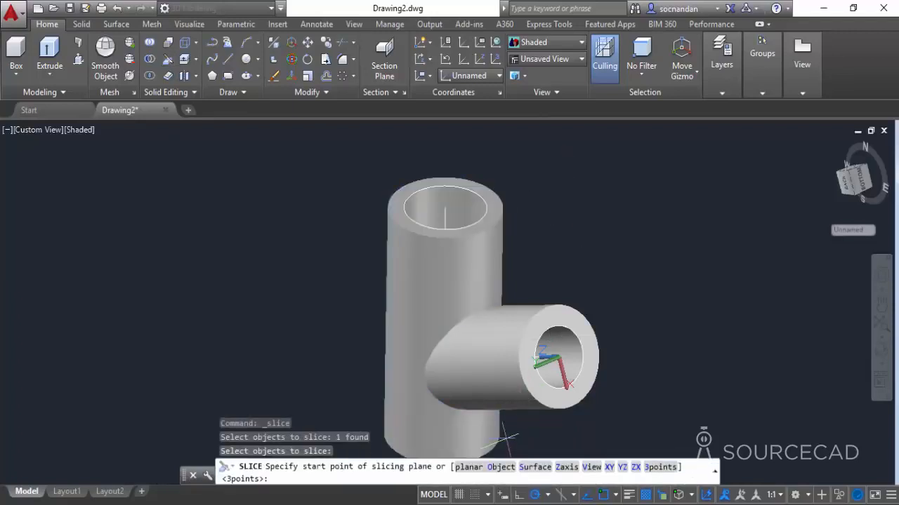
left_click(535, 467)
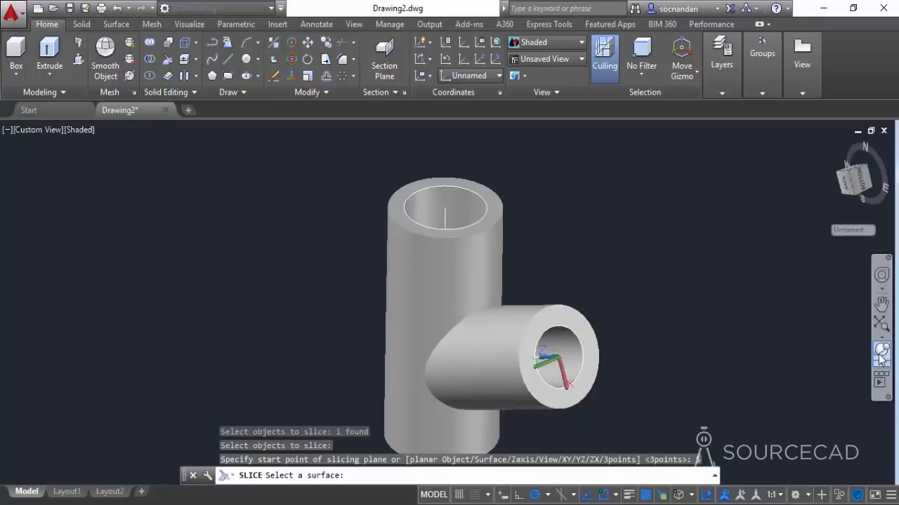
left_click(882, 347)
left_click_drag(550, 274, 615, 210)
right_click(615, 209)
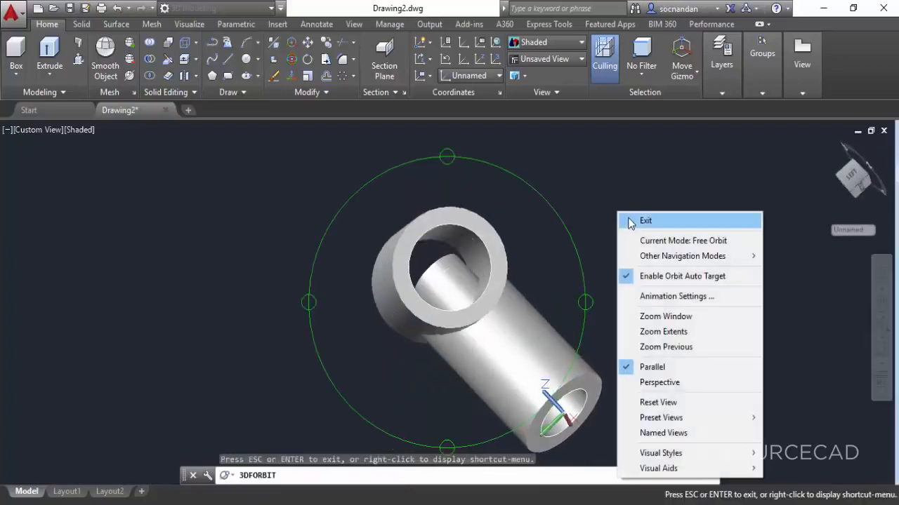
left_click(632, 224)
left_click(453, 271)
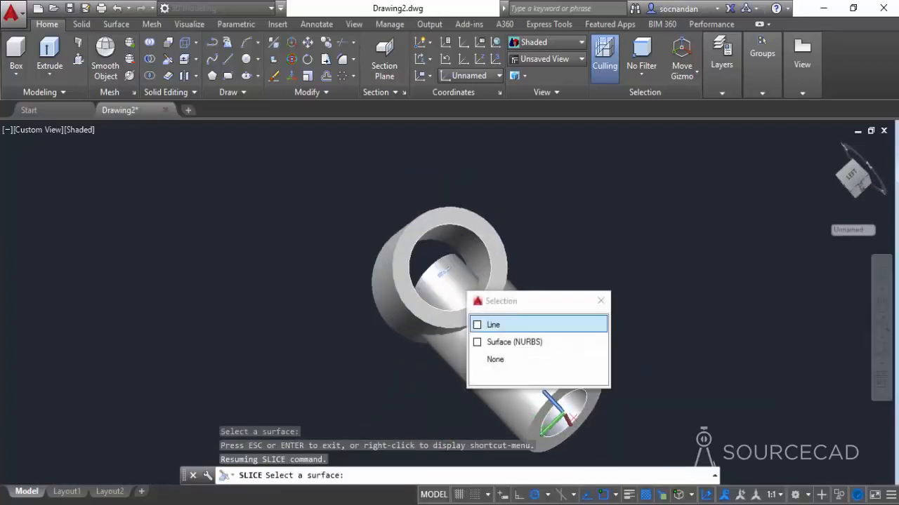
left_click(449, 274)
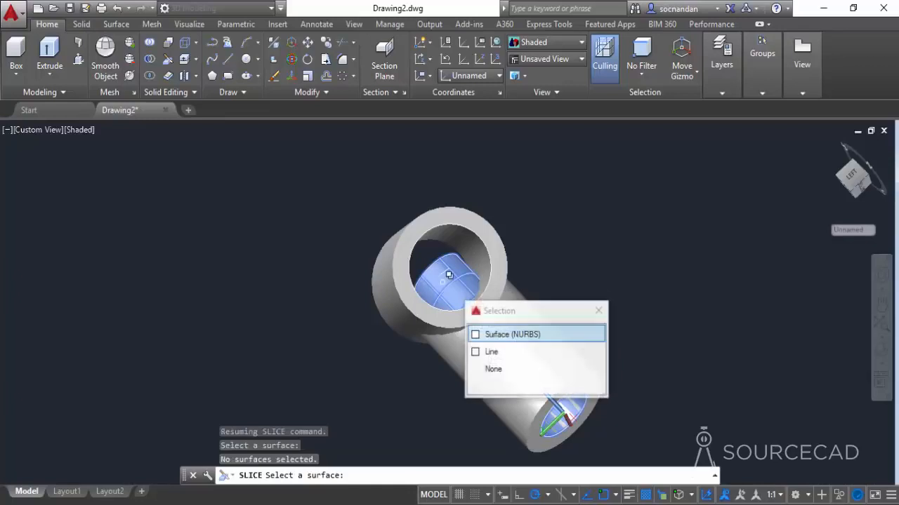
left_click(491, 334)
right_click(543, 219)
left_click(556, 230)
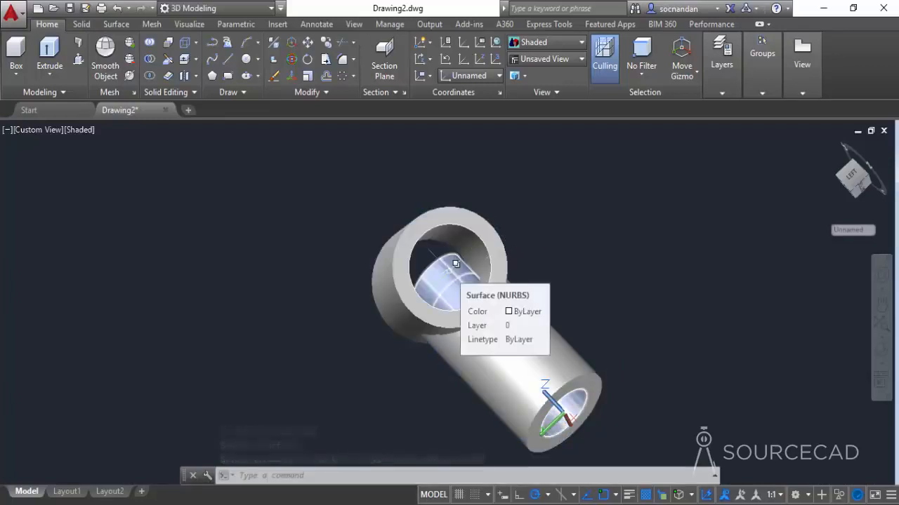
Step: Erase the cutting surface and the sliced-off piece of the larger tube's wall that blocks the branch bore
left_click(455, 263)
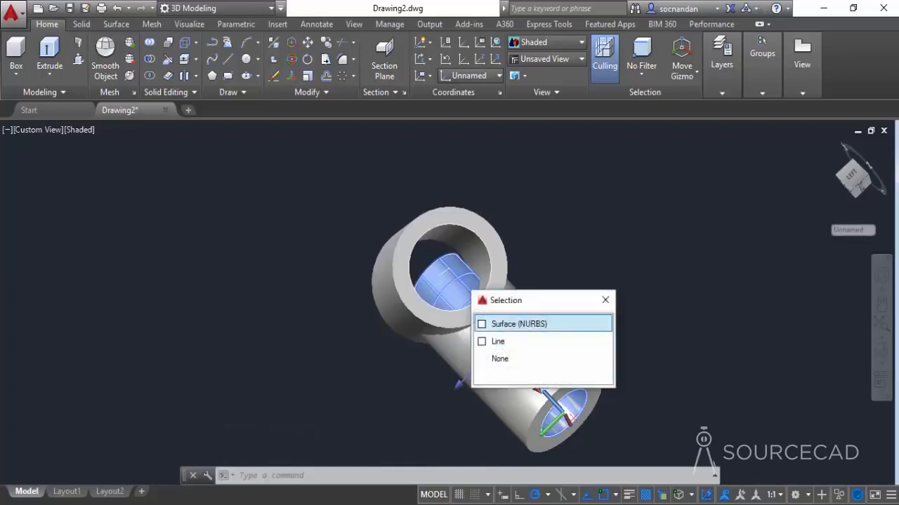
left_click(518, 323)
right_click(547, 228)
left_click(582, 253)
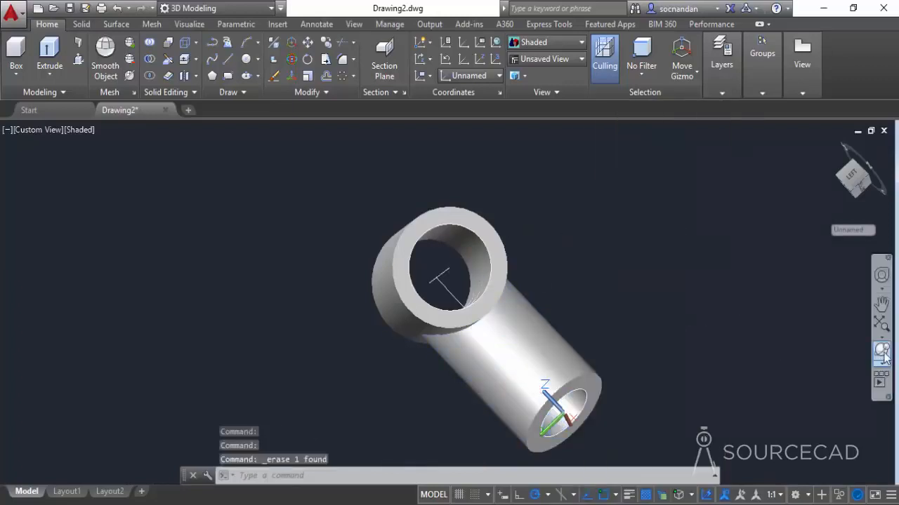
left_click(884, 358)
left_click_drag(566, 337, 684, 213)
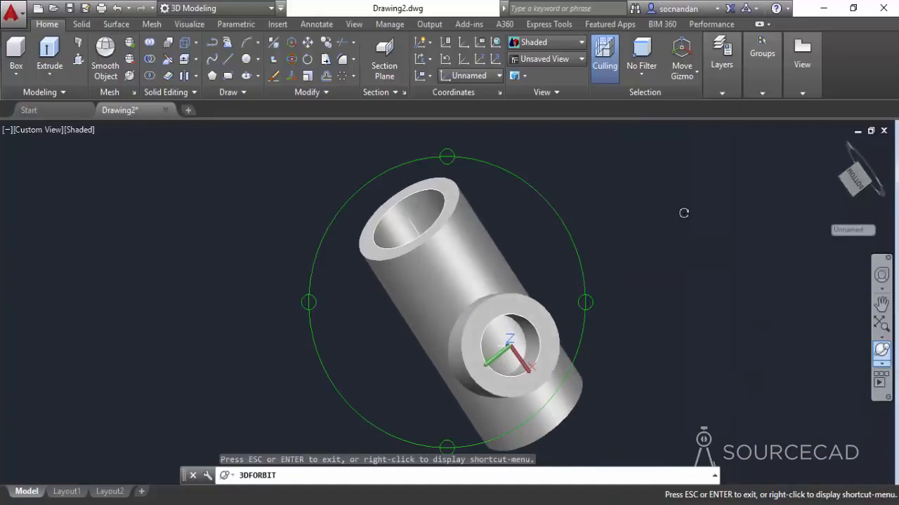
right_click(684, 213)
left_click(691, 219)
left_click(500, 340)
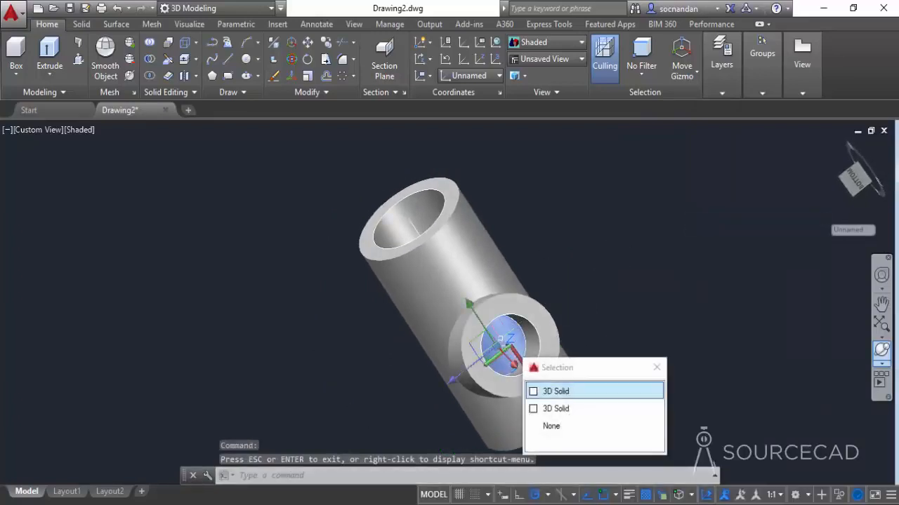
right_click(612, 250)
left_click(614, 252)
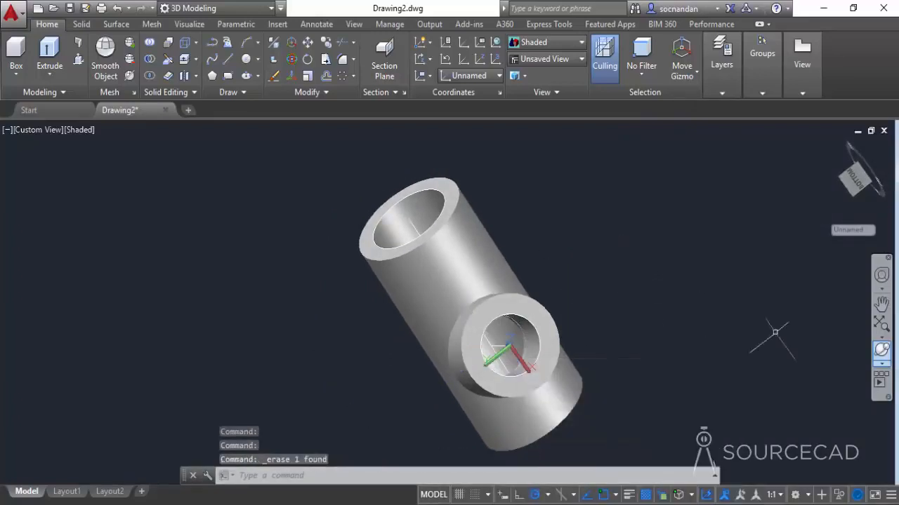
Step: Set the UCS origin at the centre of the larger tube's open end, with the Z axis pointing along the tube towards the branch
left_click(883, 351)
left_click_drag(518, 267, 467, 205)
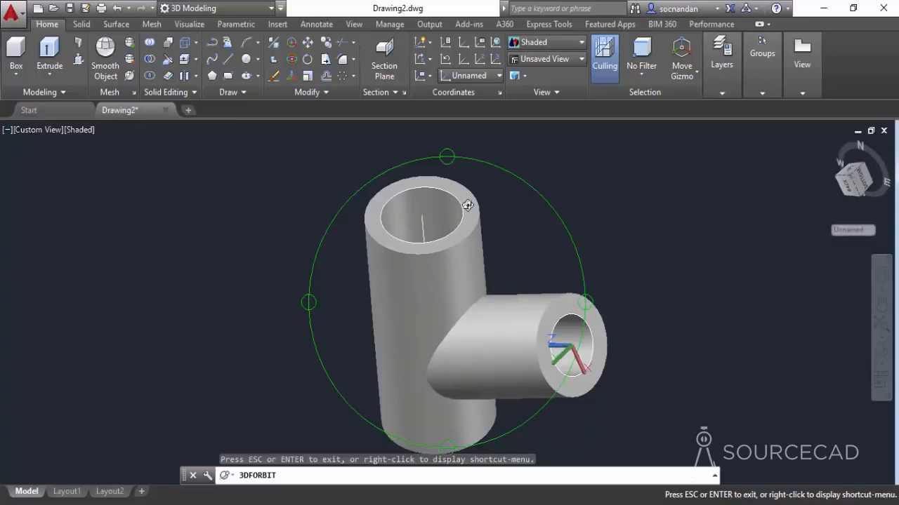
right_click(532, 174)
left_click(551, 183)
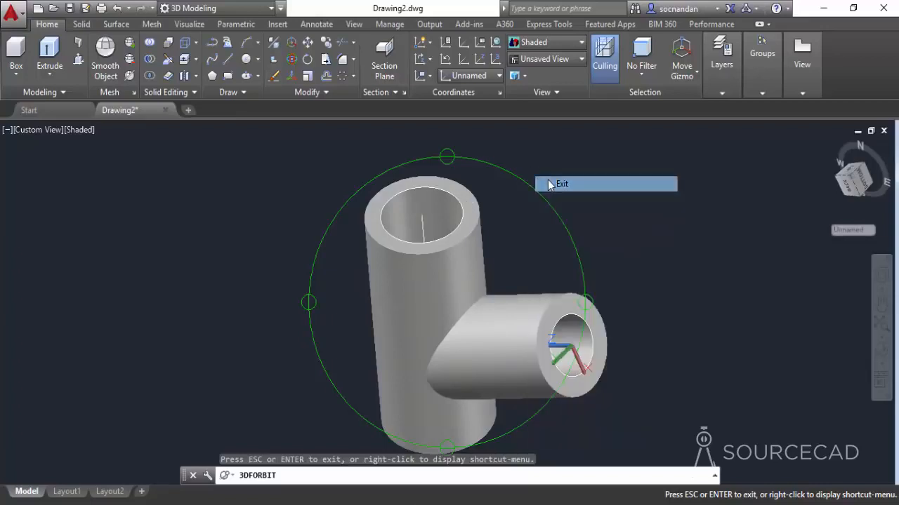
left_click(246, 61)
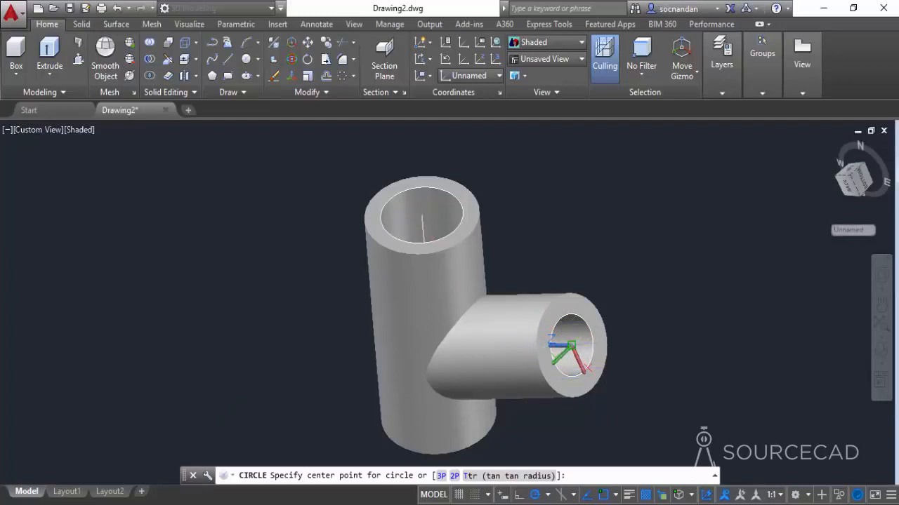
key("Escape")
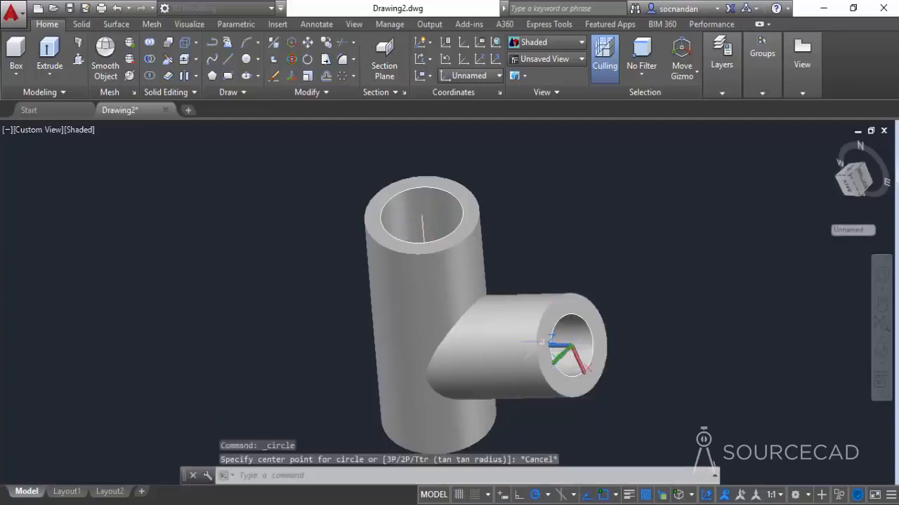
left_click(483, 60)
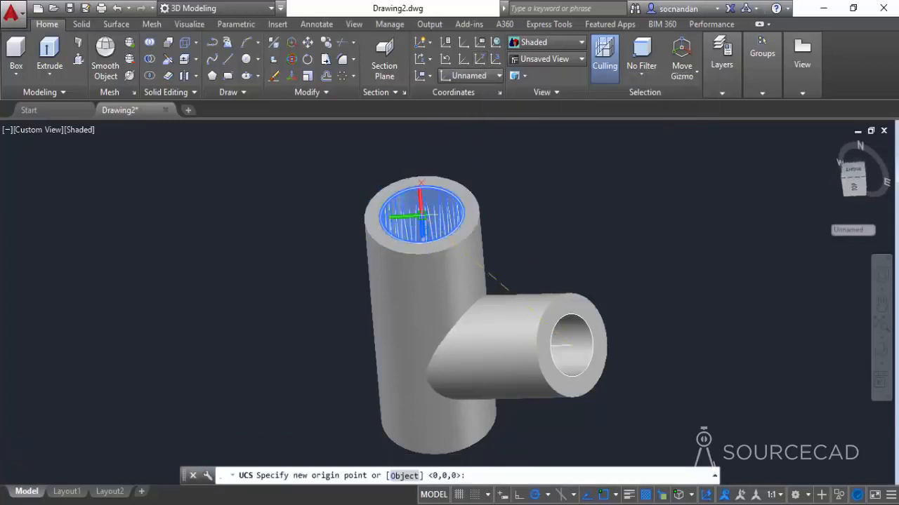
left_click(421, 214)
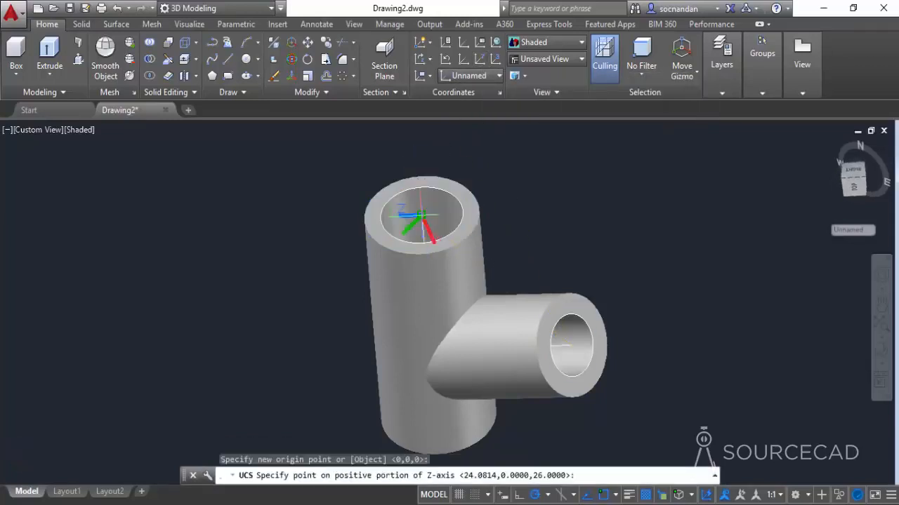
left_click(426, 270)
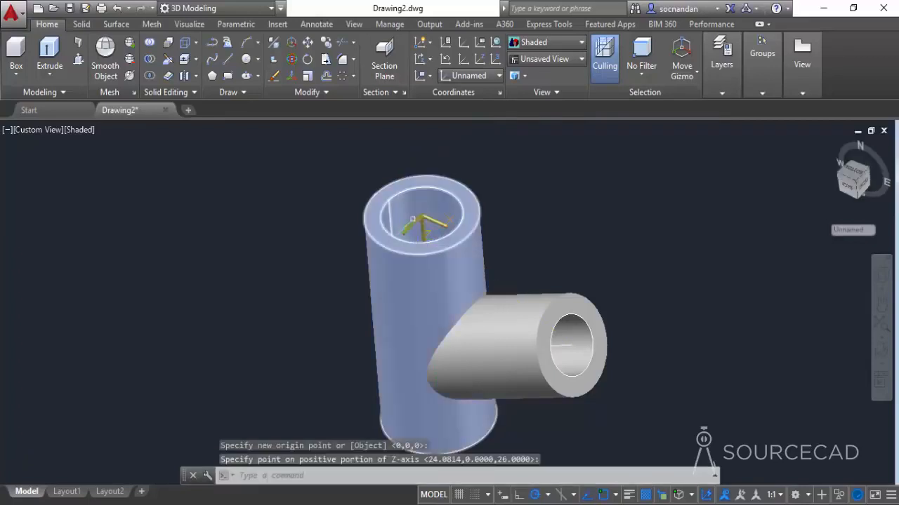
Step: Draw a circle of radius 60 centred on the larger tube's open end
type("c")
key("Return")
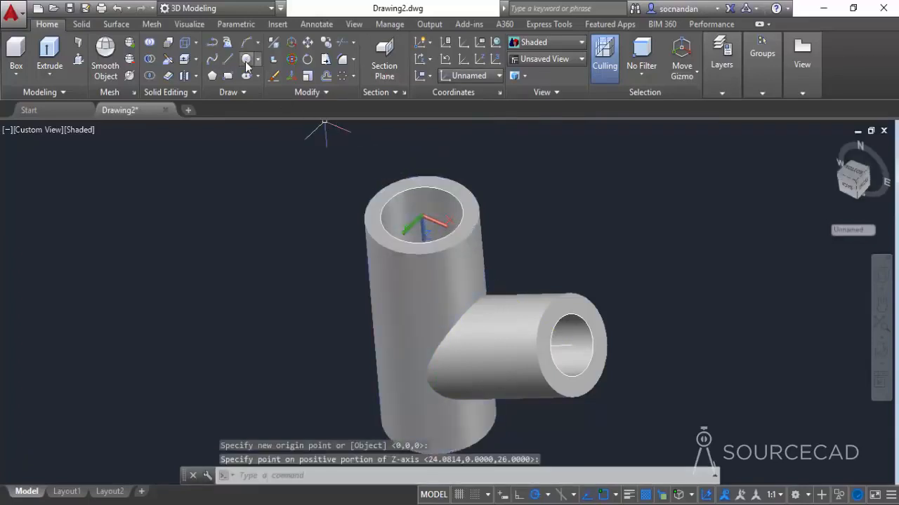
left_click(421, 215)
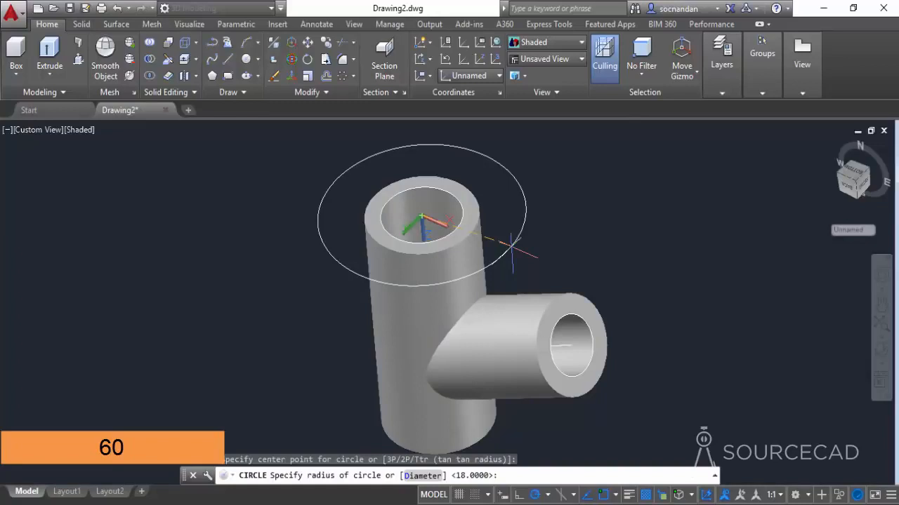
type("60")
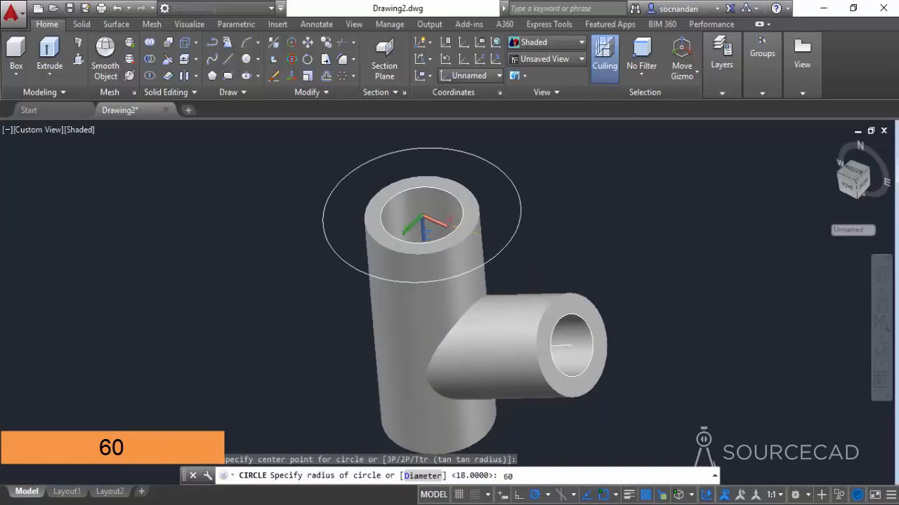
key("Return")
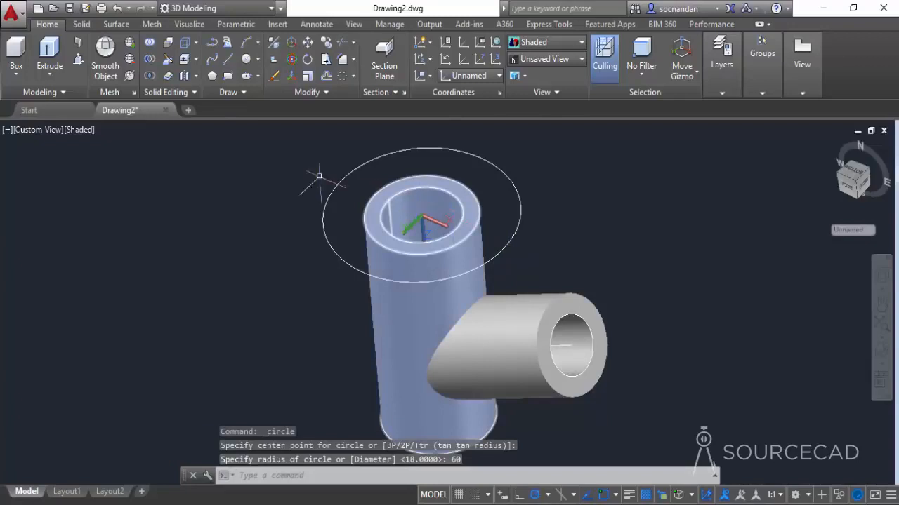
Step: Presspull the ring area between the radius 60 circle and the larger tube's bore by 12 to form a flange
mouse_move(301, 260)
middle_mouse_down()
mouse_move(290, 243)
mouse_move(290, 250)
middle_mouse_up()
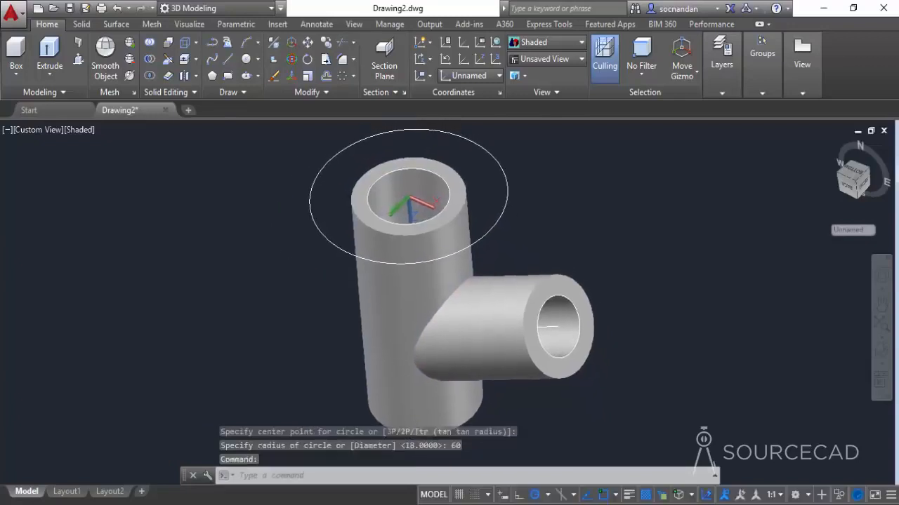
left_click(79, 59)
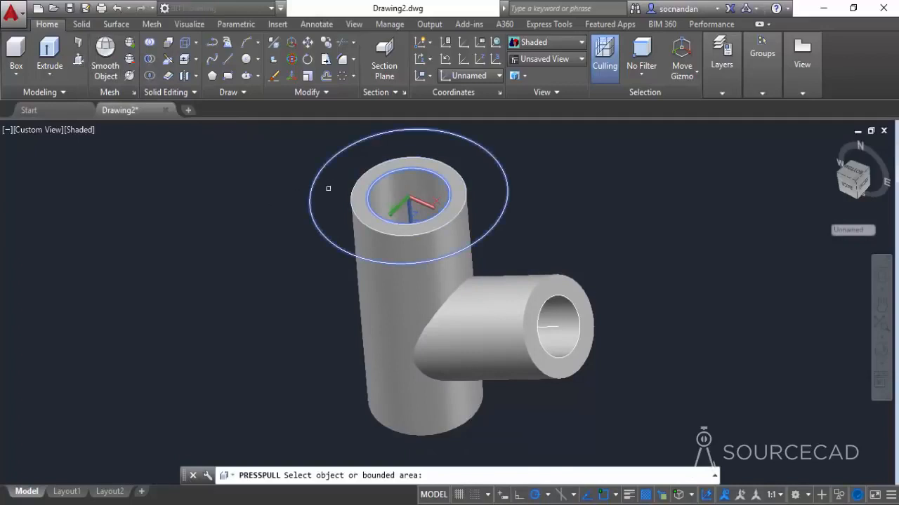
left_click(324, 210)
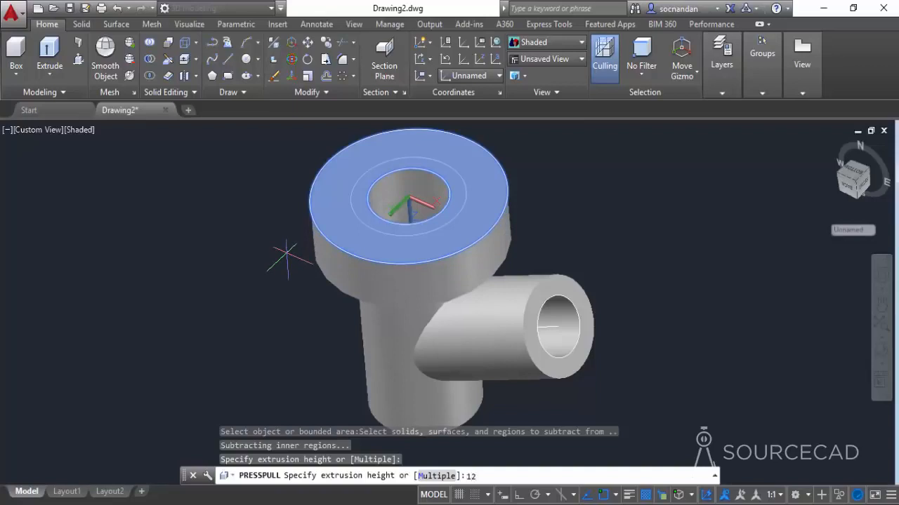
key("Return")
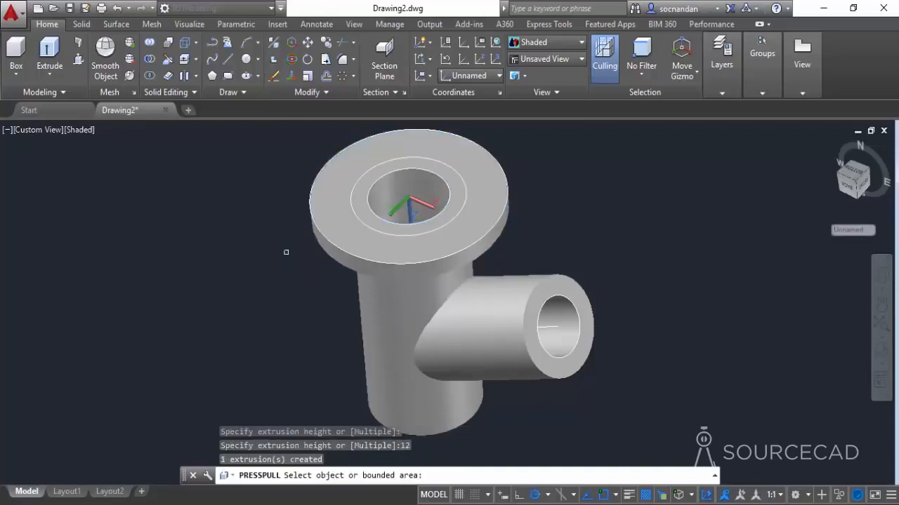
key("Return")
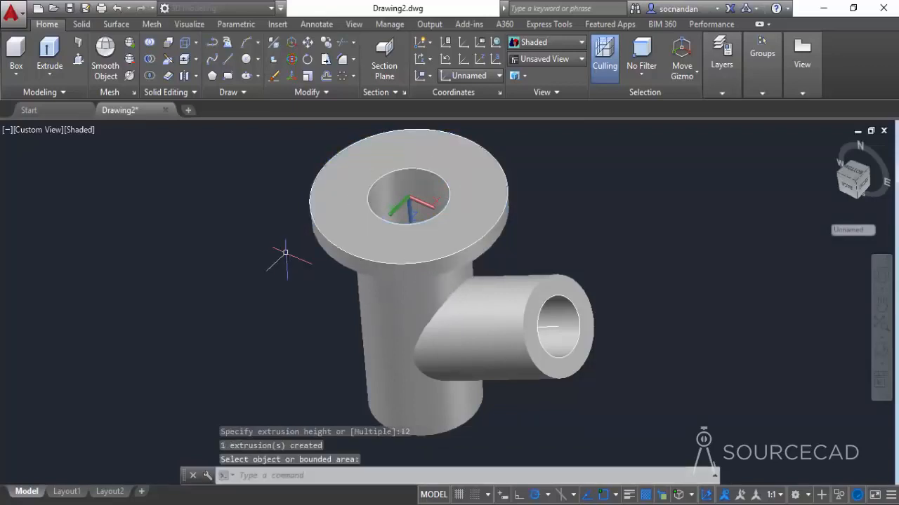
Step: Copy the flange from its centre 138 along the Z axis to the other end of the larger tube
left_click(331, 221)
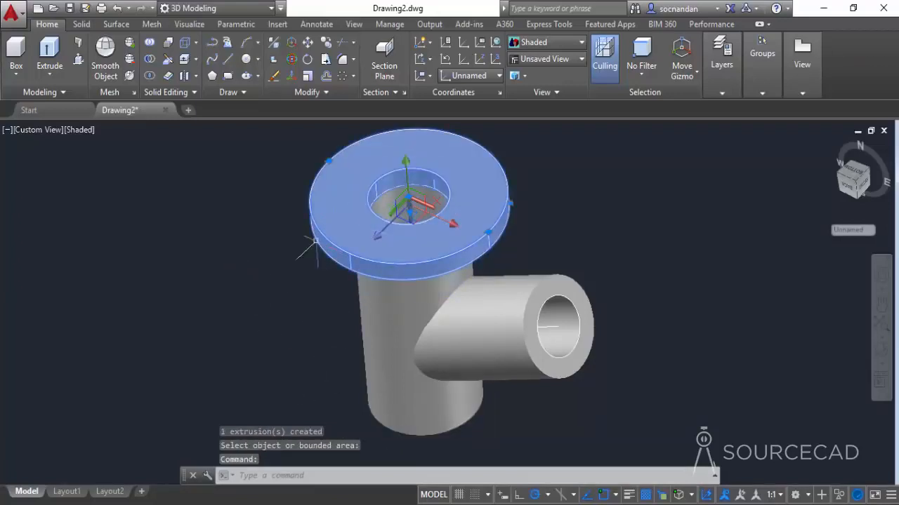
left_click(326, 45)
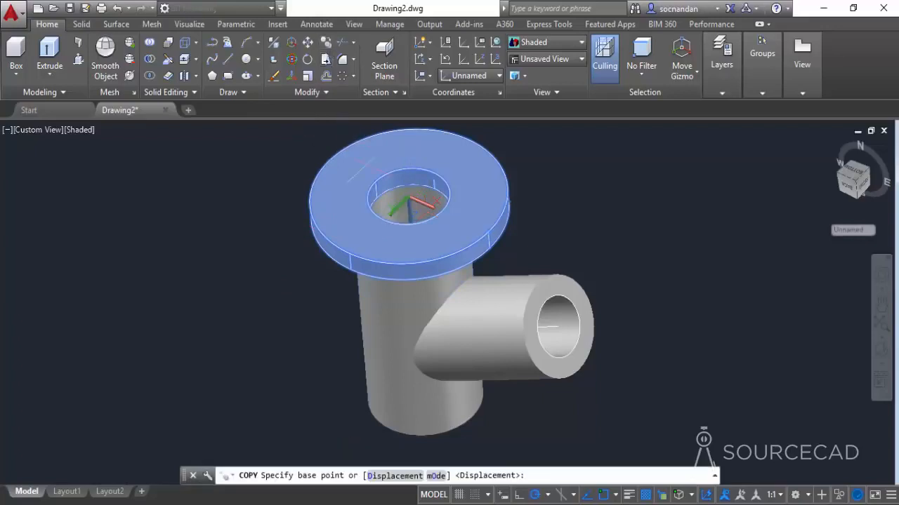
left_click(410, 209)
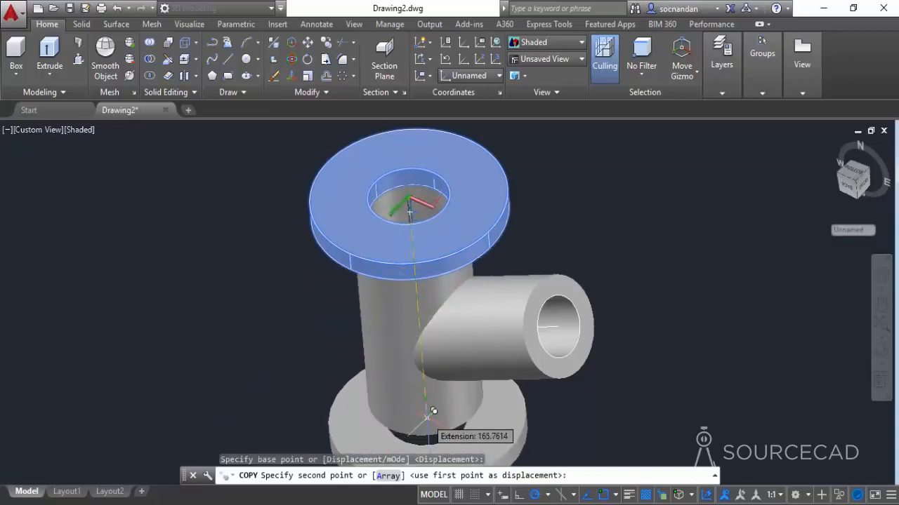
scroll(428, 414, "down", 1)
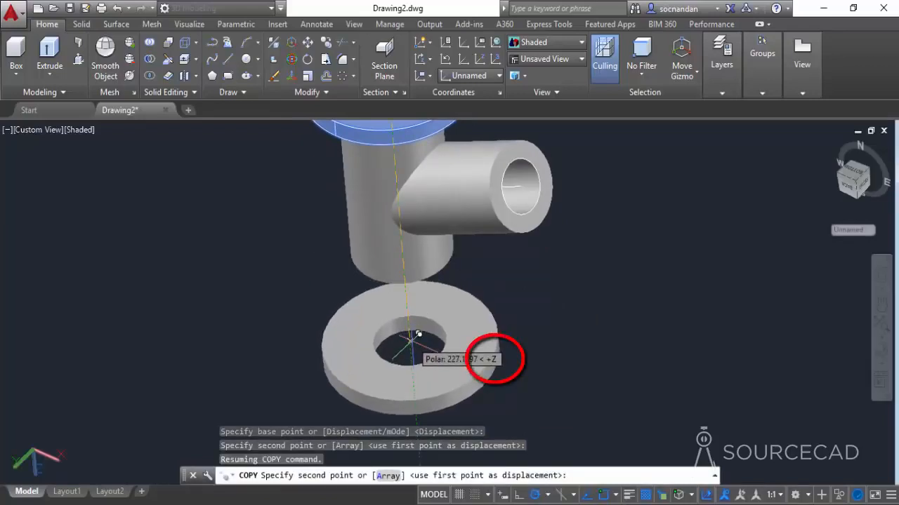
type("138")
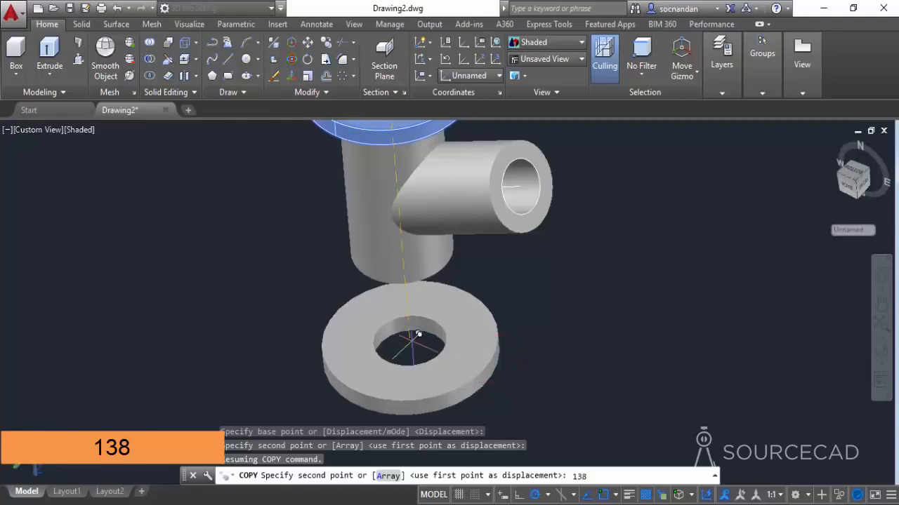
key("Return")
right_click(434, 308)
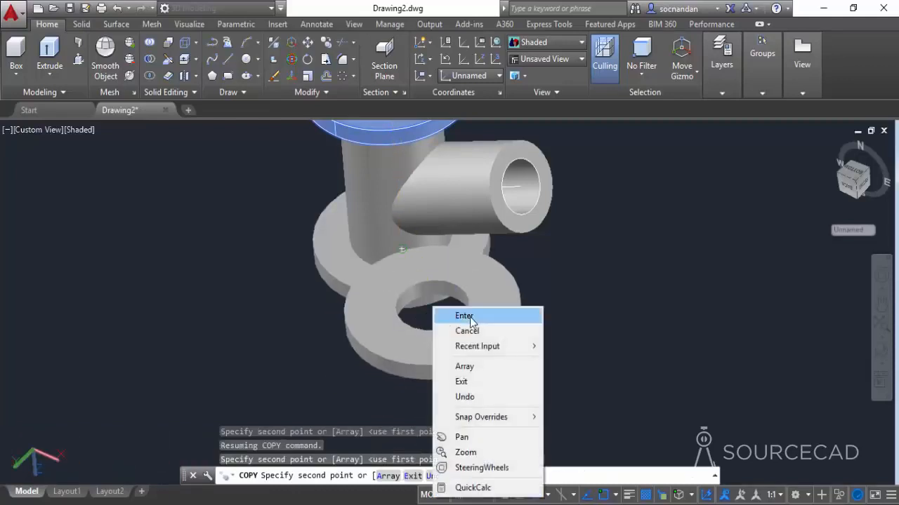
left_click(464, 316)
left_click(881, 355)
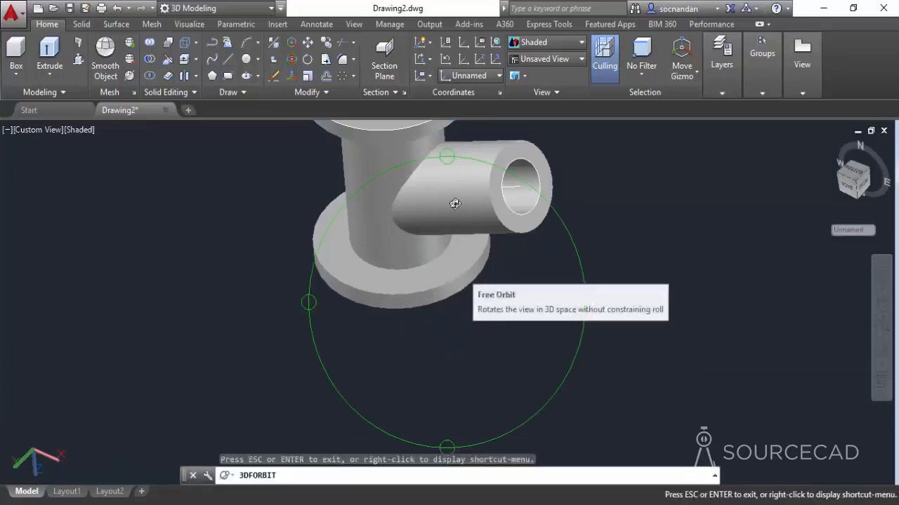
left_click_drag(455, 204, 448, 355)
right_click(517, 176)
left_click(533, 185)
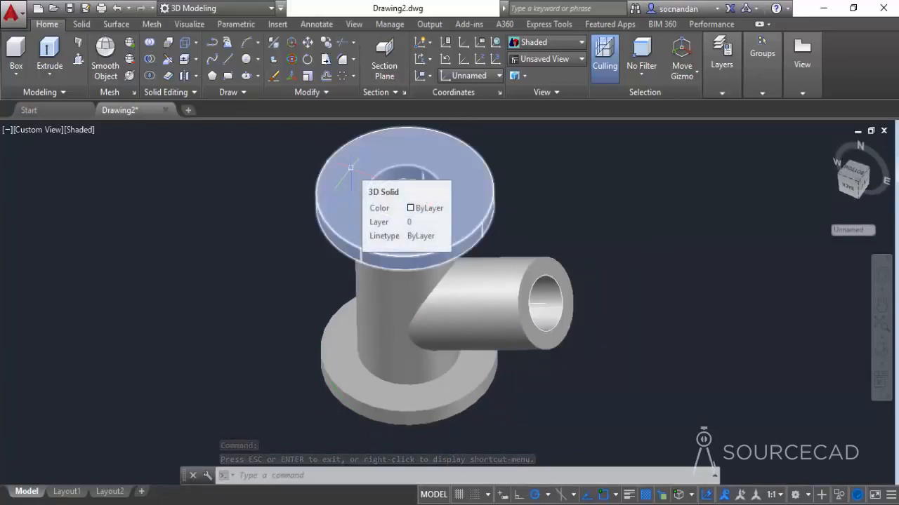
left_click(350, 167)
key("Escape")
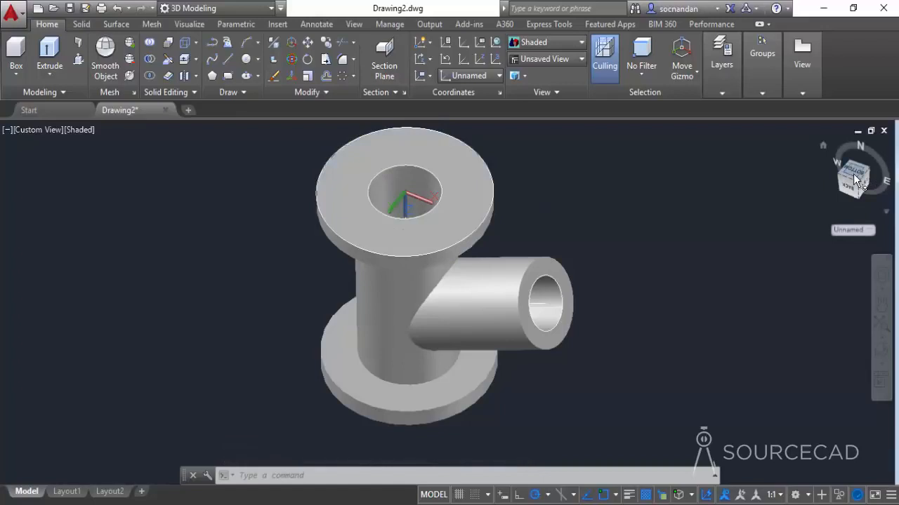
Step: Draw a circle of radius 50 centred on the first flange's outer face, with Dynamic UCS turned off
left_click(853, 173)
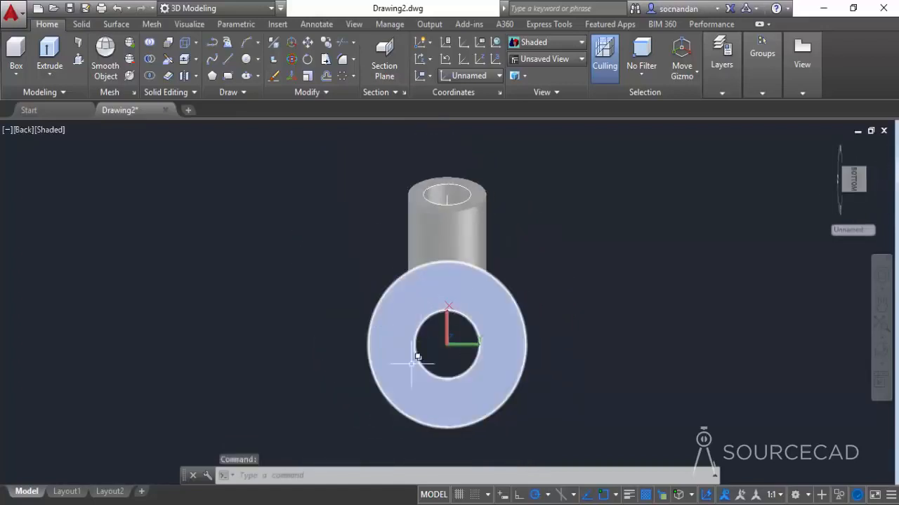
left_click(245, 59)
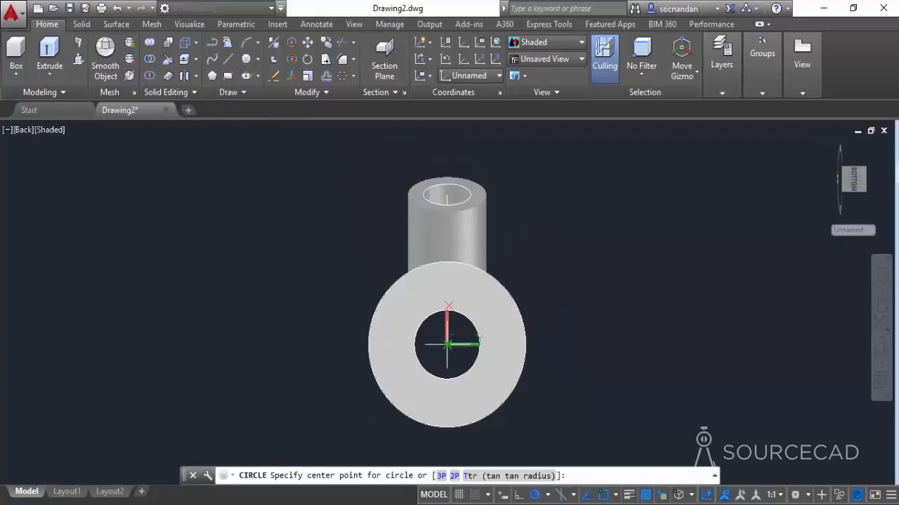
left_click(881, 349)
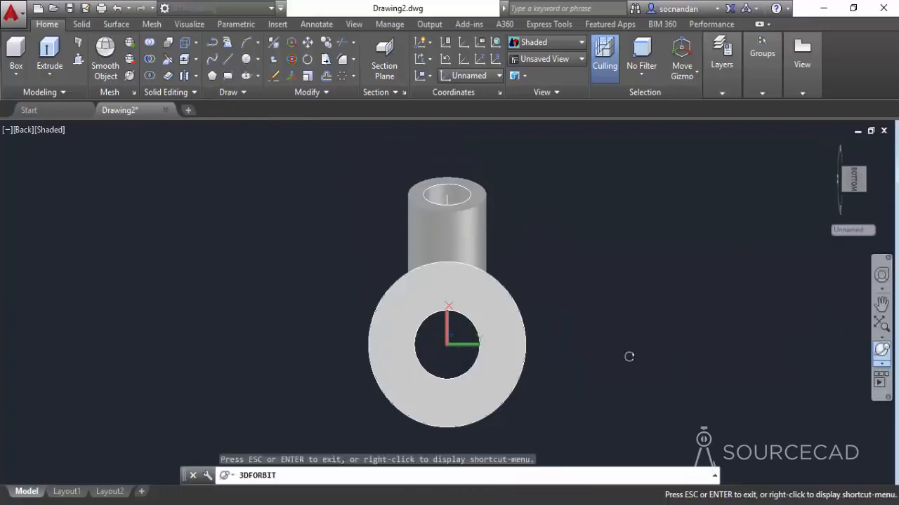
left_click_drag(499, 347, 542, 341)
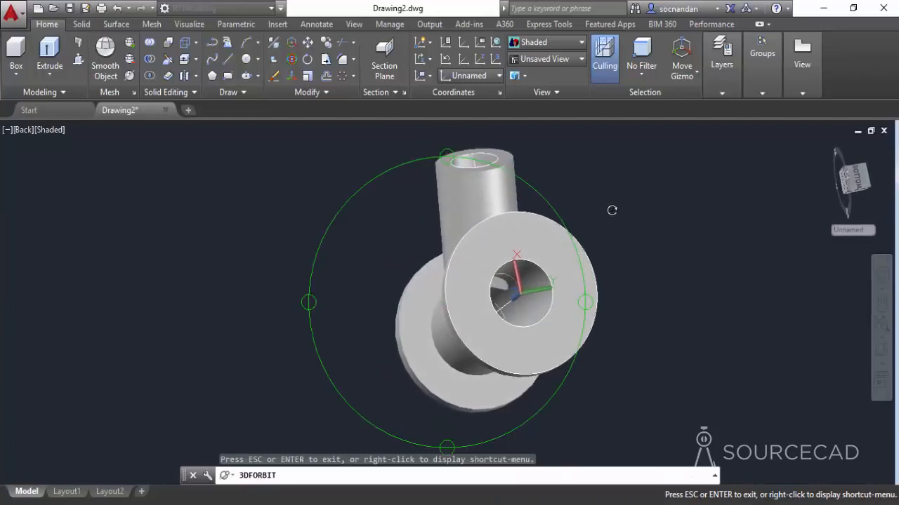
right_click(612, 210)
left_click(632, 221)
scroll(510, 288, "up", 5)
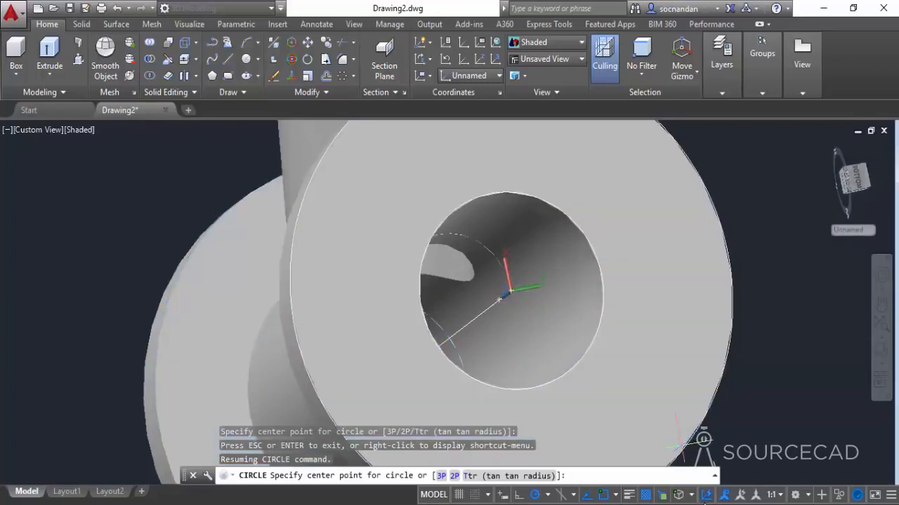
left_click(706, 495)
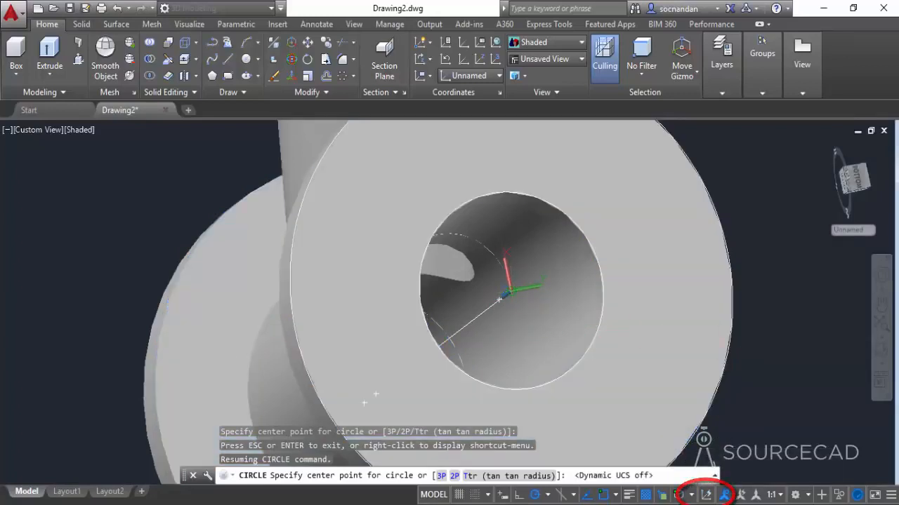
left_click(501, 297)
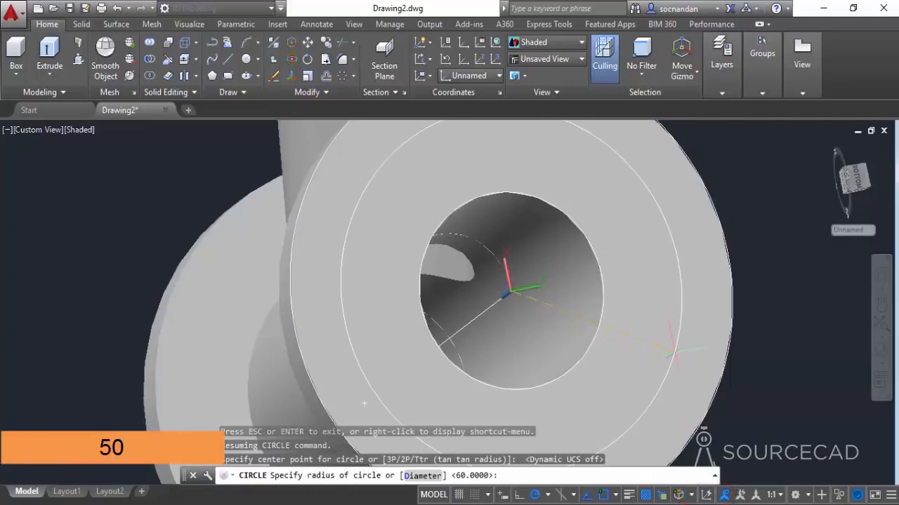
key("Return")
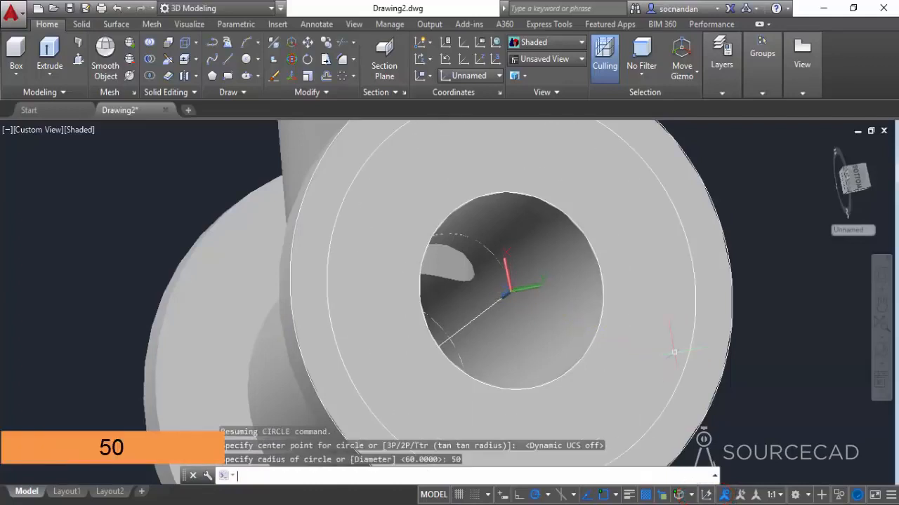
Step: Draw a straight line from the flange face's centre along the Y axis to a point beyond its outer edge
scroll(674, 351, "down", 4)
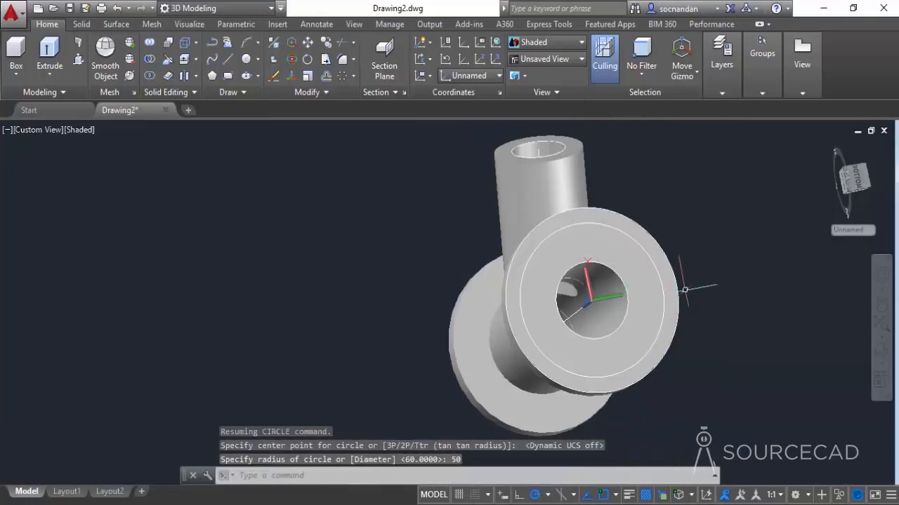
middle_click_drag(682, 284, 557, 278)
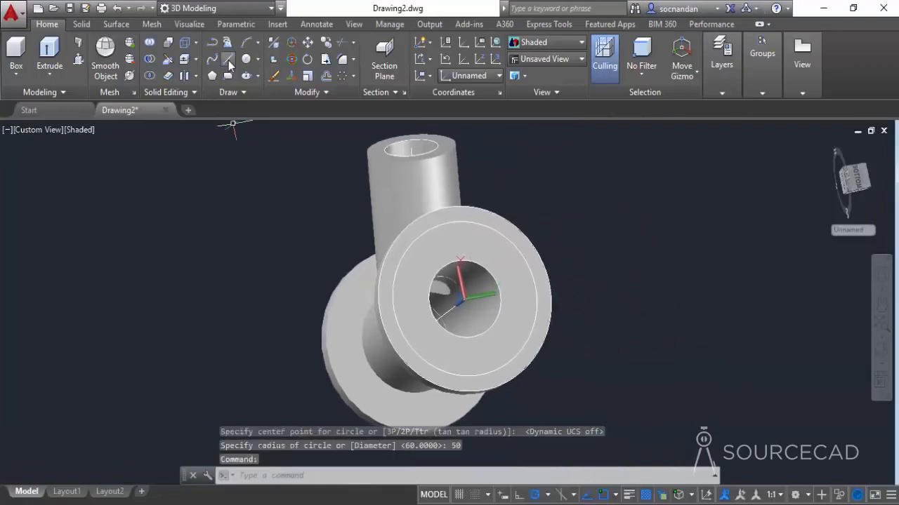
left_click(228, 60)
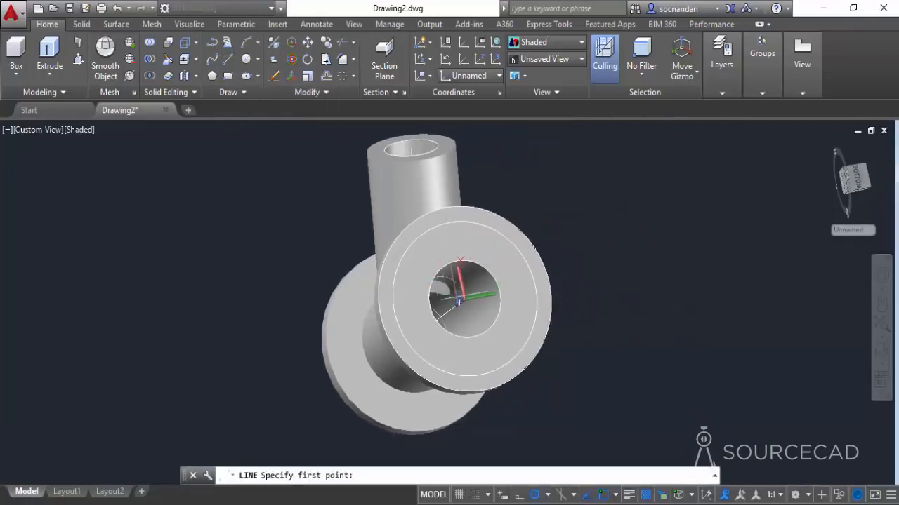
scroll(460, 301, "up", 5)
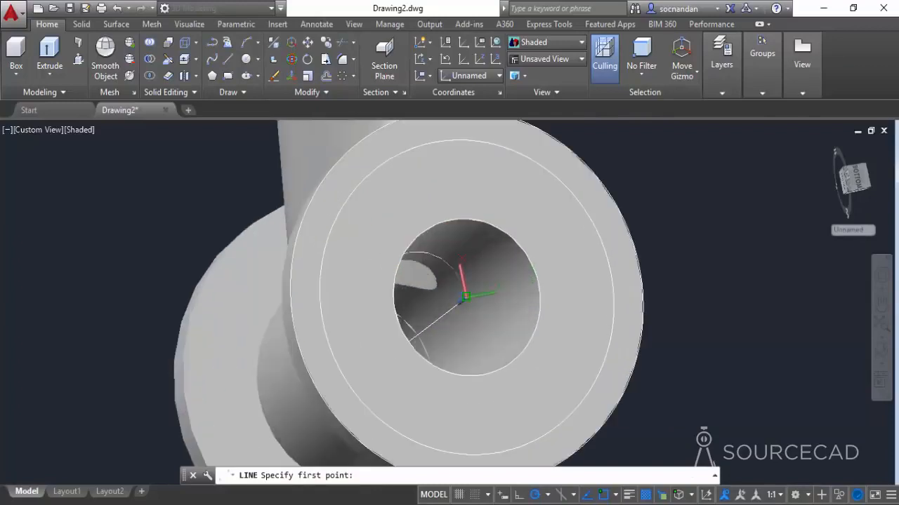
left_click(461, 300)
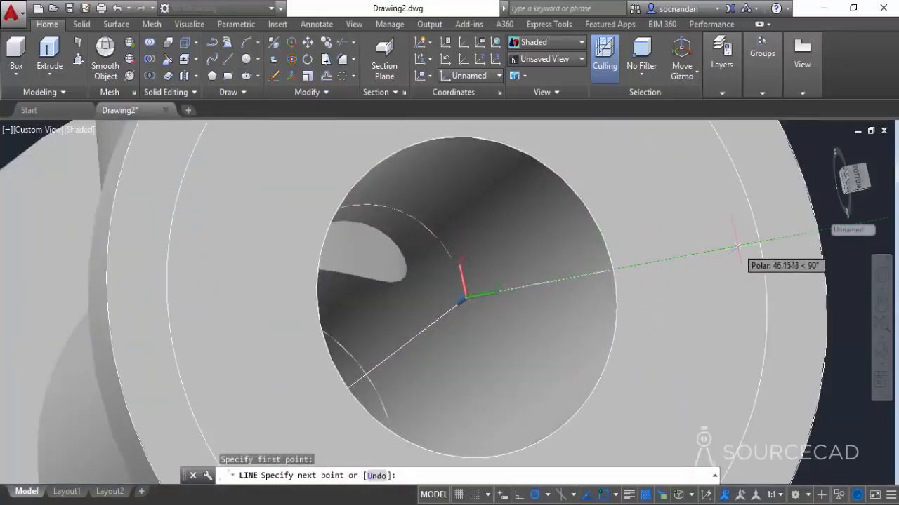
left_click(863, 184)
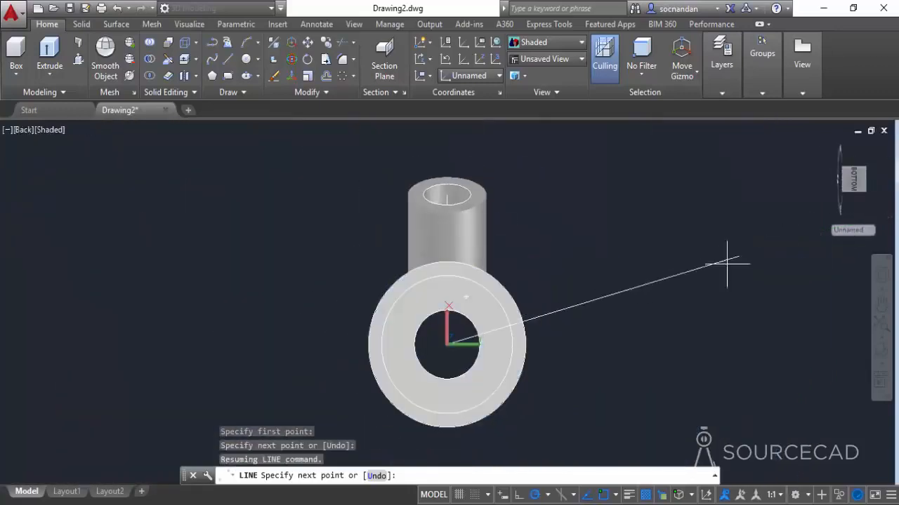
left_click(568, 343)
right_click(595, 259)
left_click(606, 258)
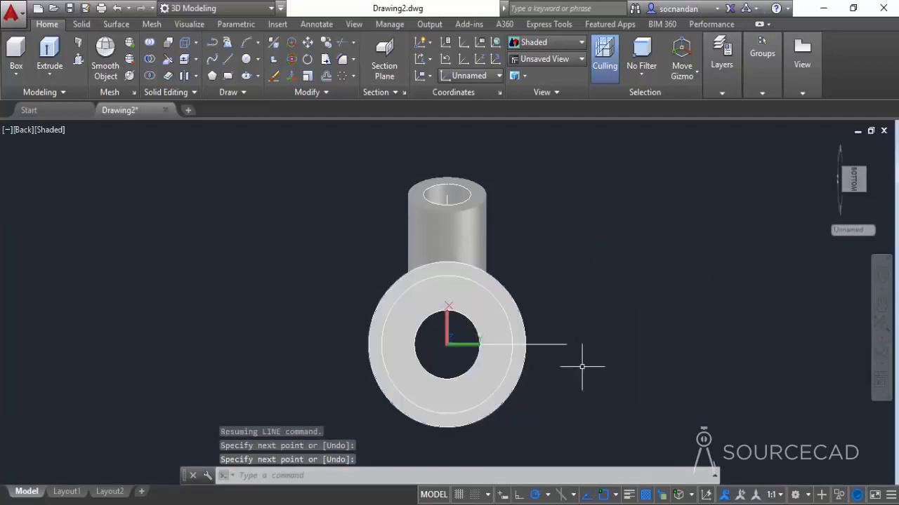
Step: Draw a circle of radius 5 centred where the straight line crosses the radius 50 circle on the flange
left_click(245, 59)
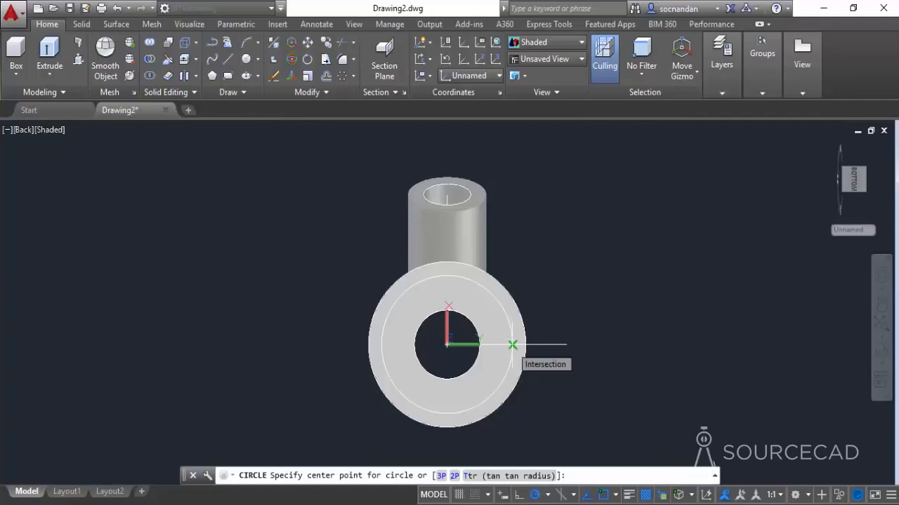
left_click(512, 344)
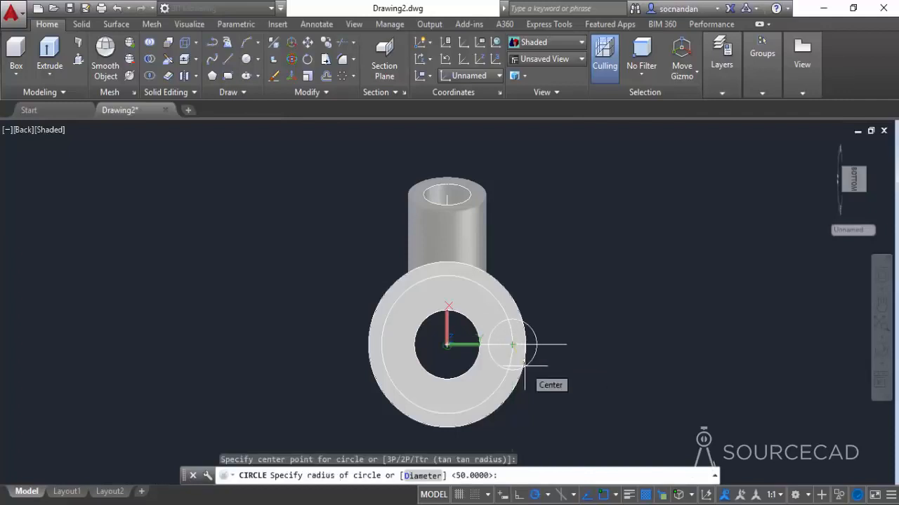
type("5")
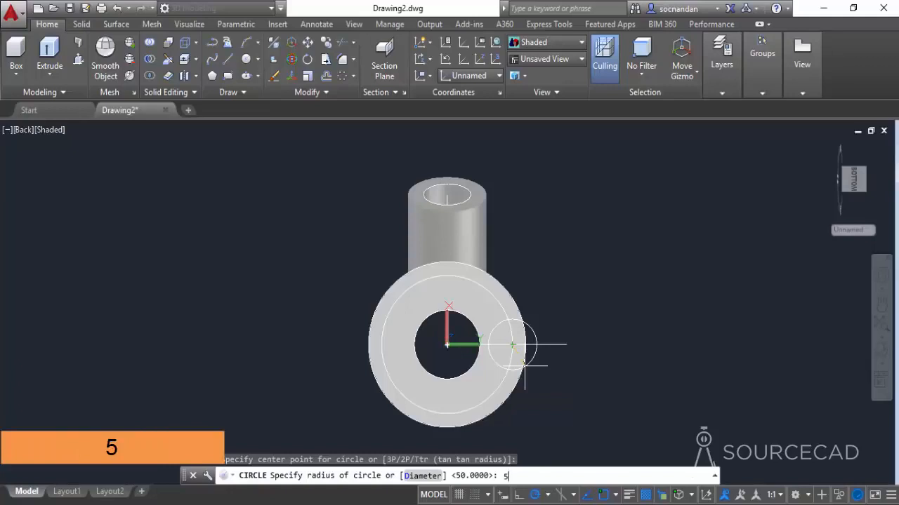
key("Return")
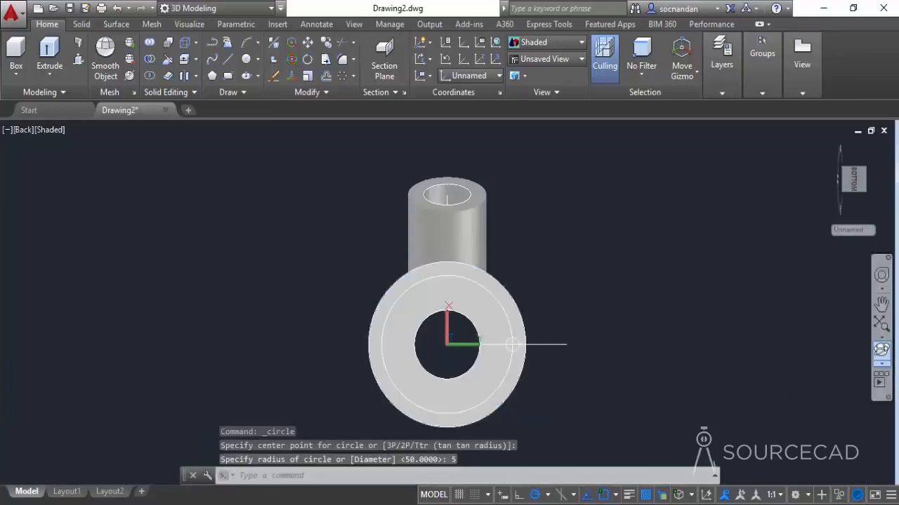
Step: Turn the model to an angled view of the flange and set the visual style to Hidden
left_click(882, 348)
left_click_drag(537, 363, 587, 231)
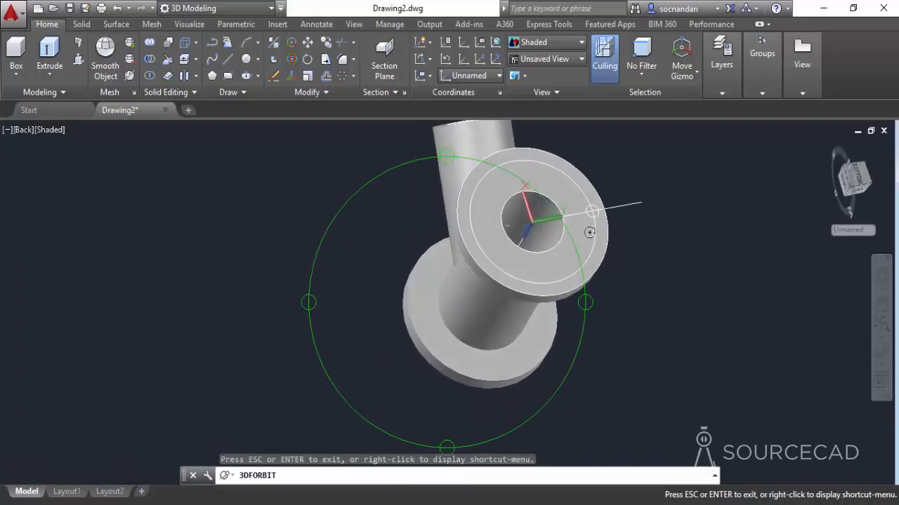
right_click(632, 237)
left_click(642, 247)
middle_click_drag(632, 251, 484, 280)
left_click(76, 129)
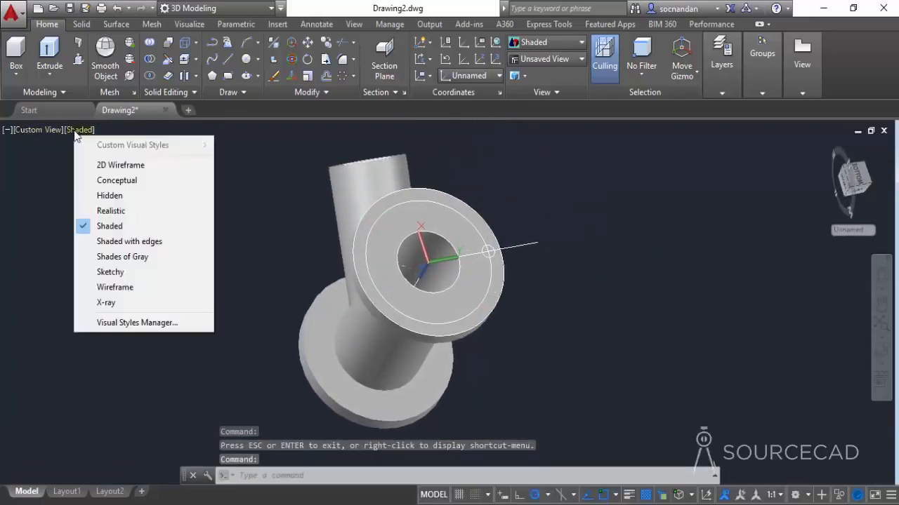
left_click(98, 196)
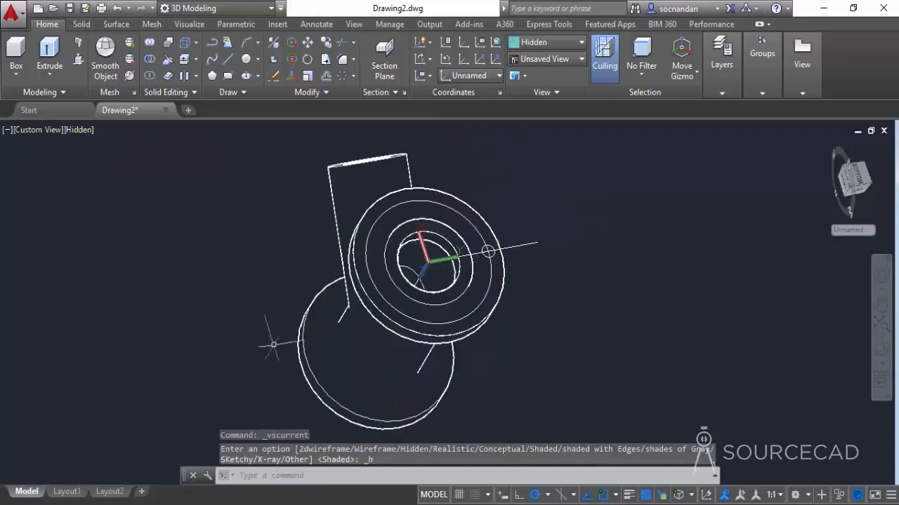
middle_click_drag(410, 245, 387, 274)
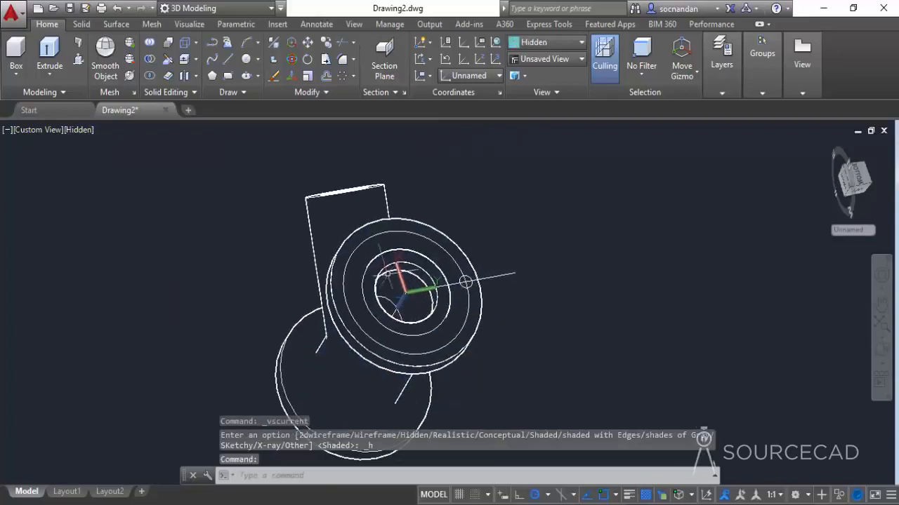
Step: Create a non-associative polar array of the radius 5 circle around the flange centre with 4 items filling 360 degrees
left_click(353, 78)
left_click(370, 154)
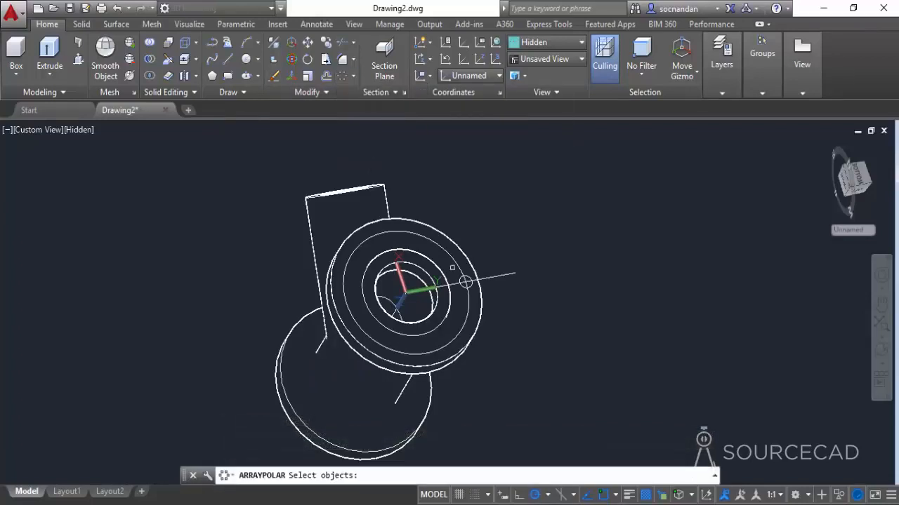
left_click(465, 273)
left_click(510, 327)
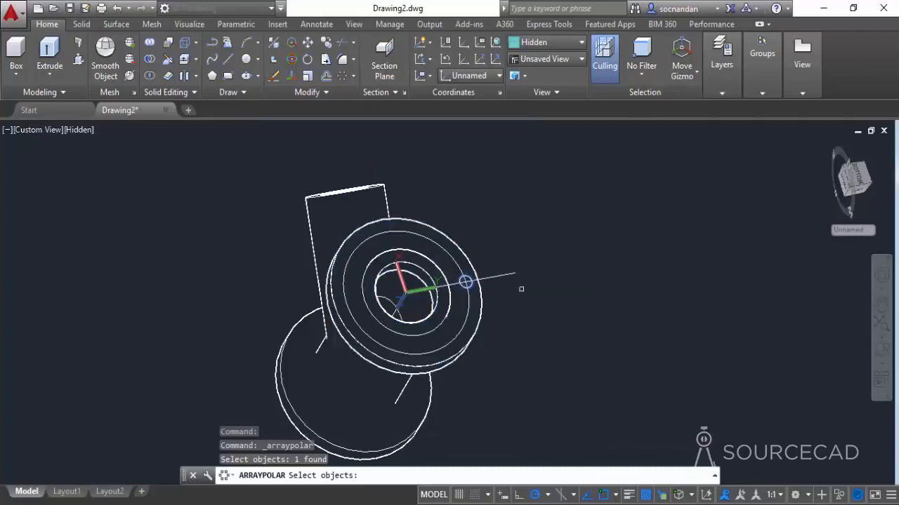
key("Return")
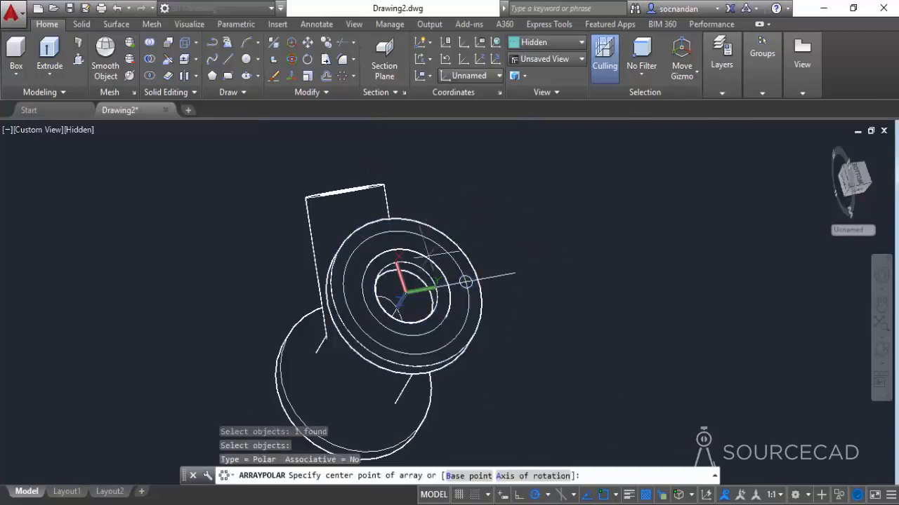
left_click(408, 291)
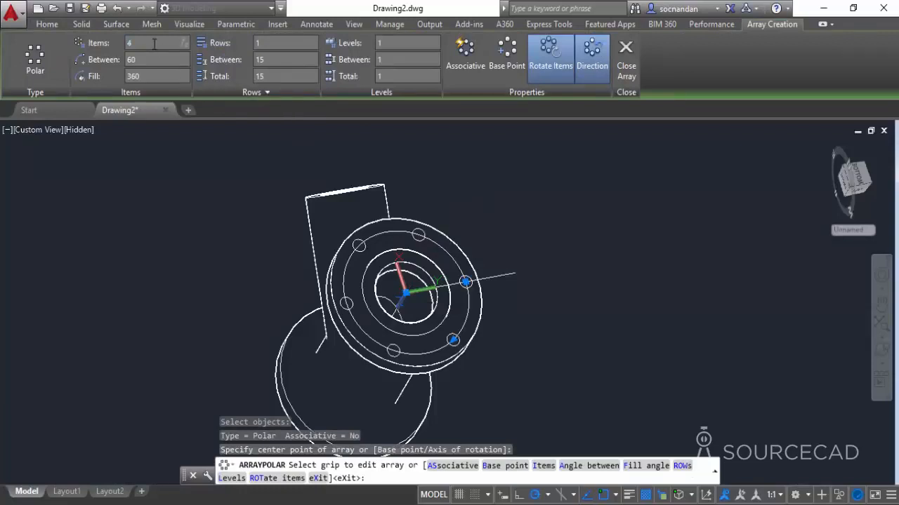
left_click(154, 44)
type("4")
key("Return")
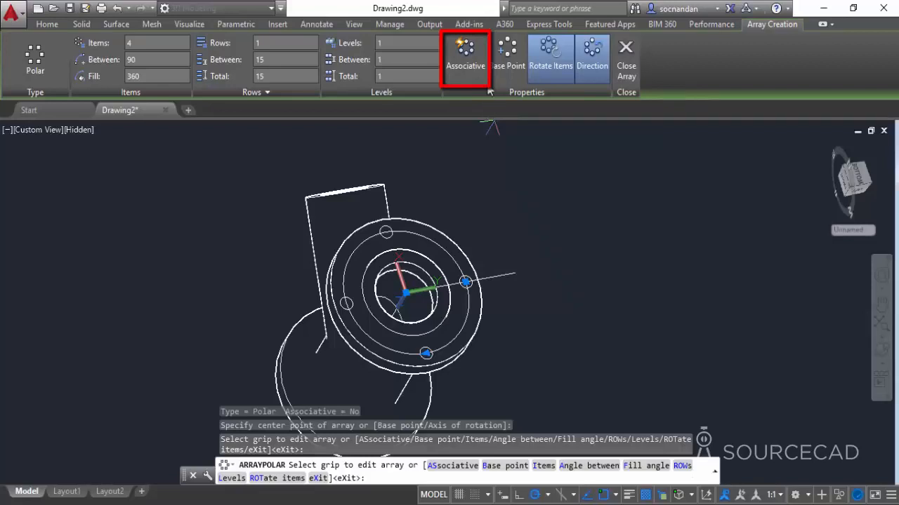
left_click(627, 59)
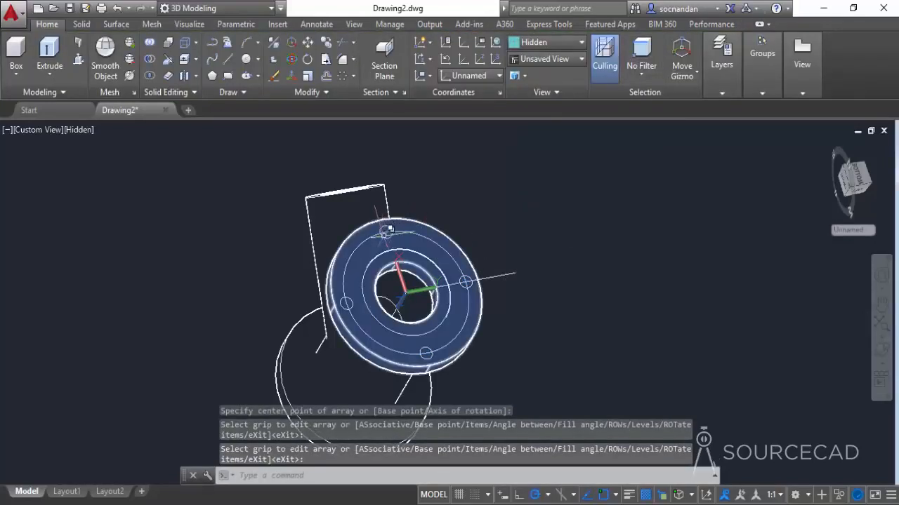
Step: Erase the straight construction line and the radius 50 circle from the flange face
middle_click_drag(526, 311, 555, 254)
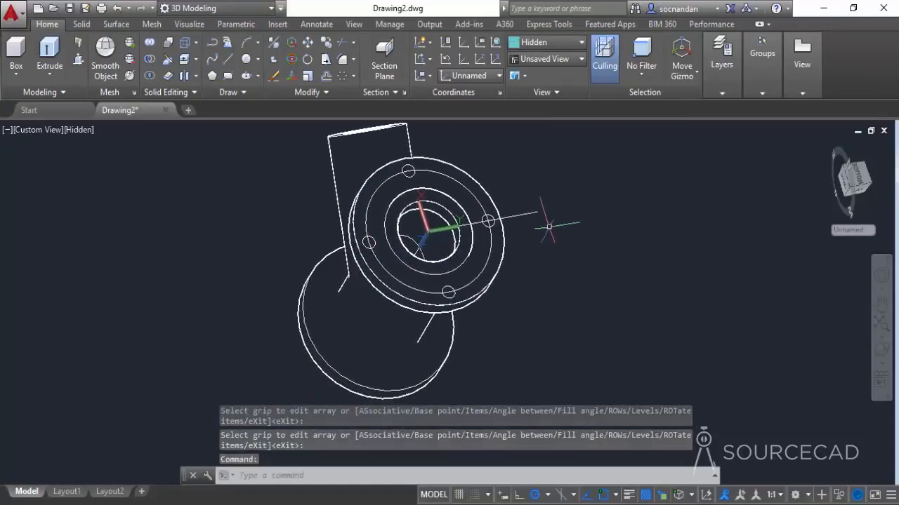
left_click(490, 228)
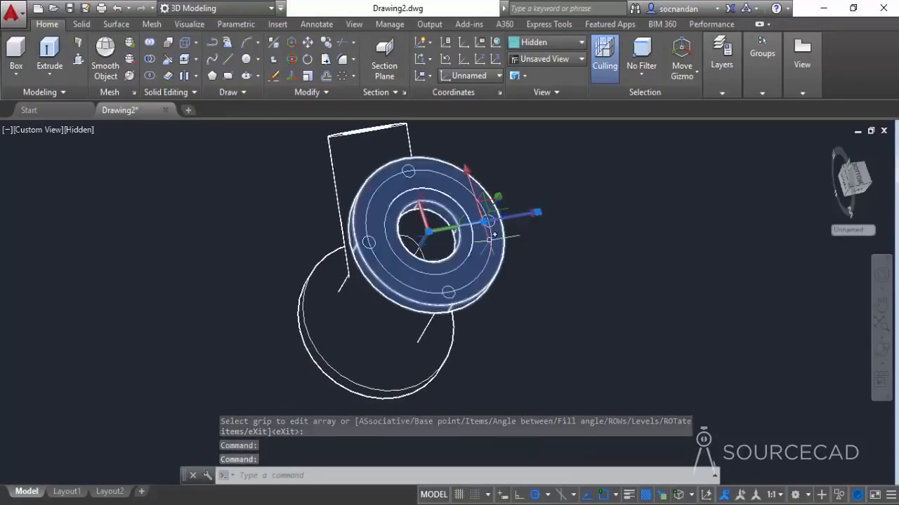
left_click(500, 255, "ctrl")
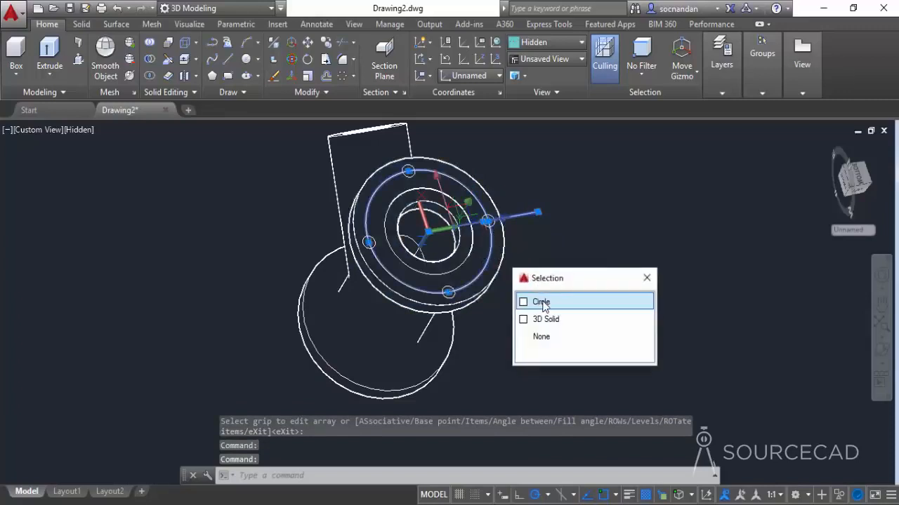
left_click(554, 303)
right_click(552, 301)
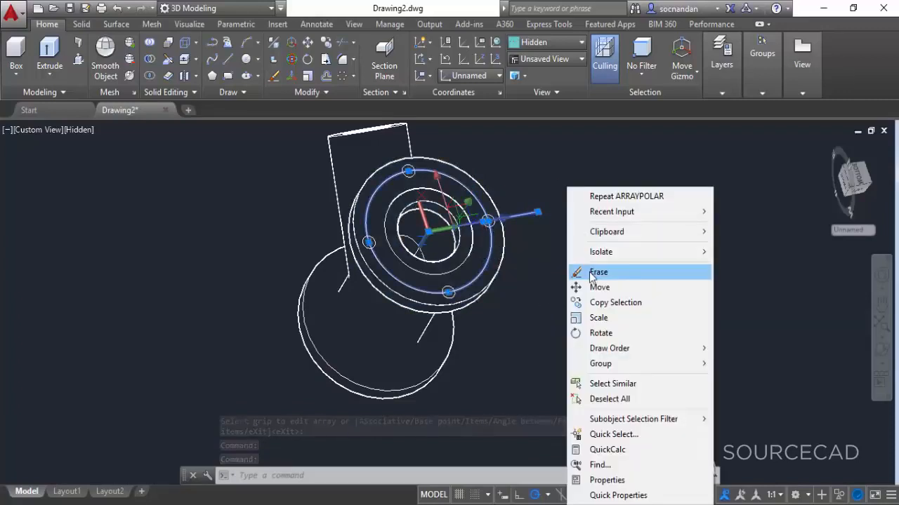
key("Escape")
key("ctrl+z")
key("ctrl+z")
key("ctrl+z")
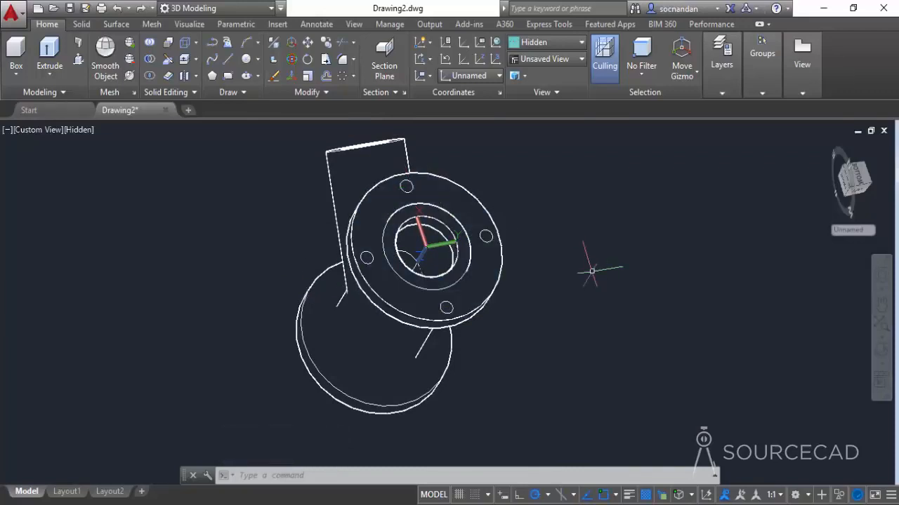
Step: Copy the four bolt-hole circles from the flange centre 150 along the Z axis to the opposite flange's outer face
left_click(407, 184)
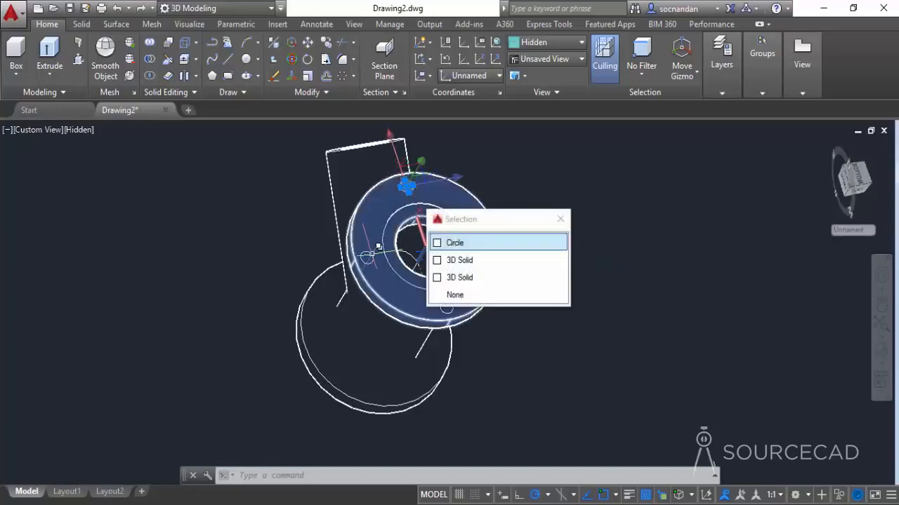
left_click(370, 252)
left_click(422, 323)
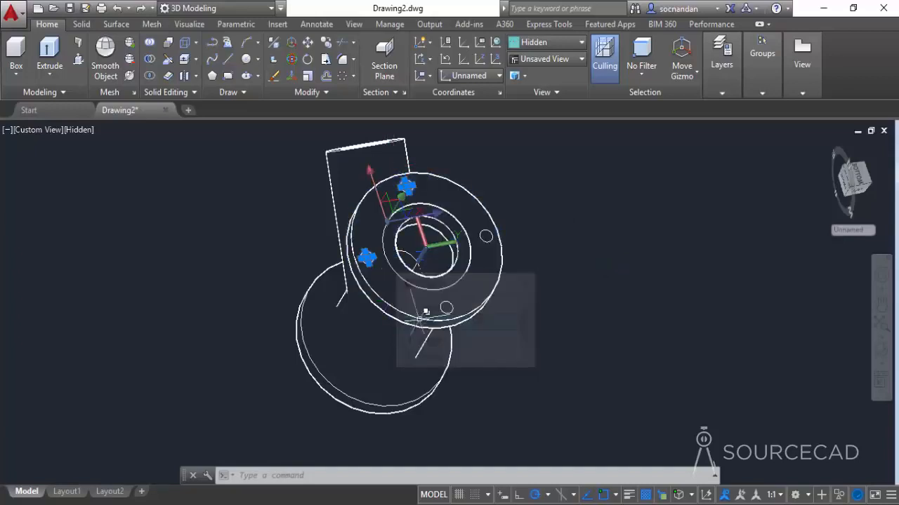
left_click(445, 306)
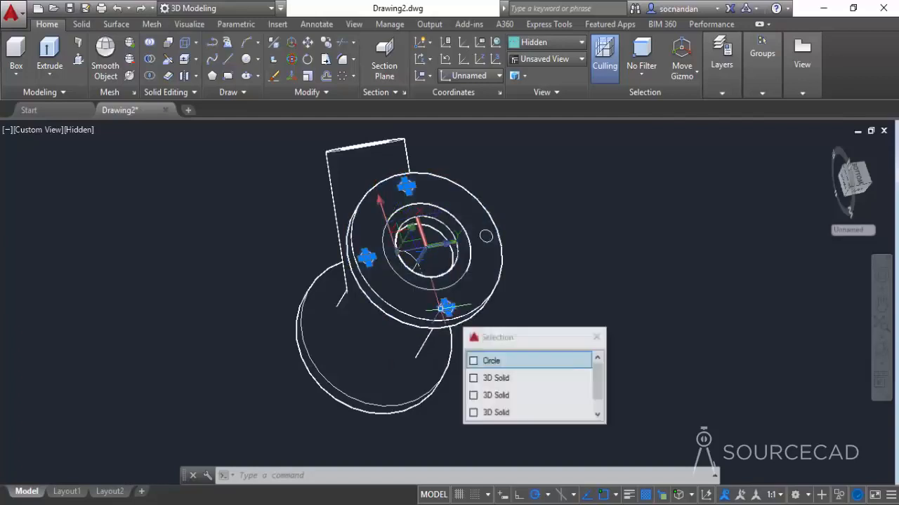
left_click(481, 361)
left_click(486, 236)
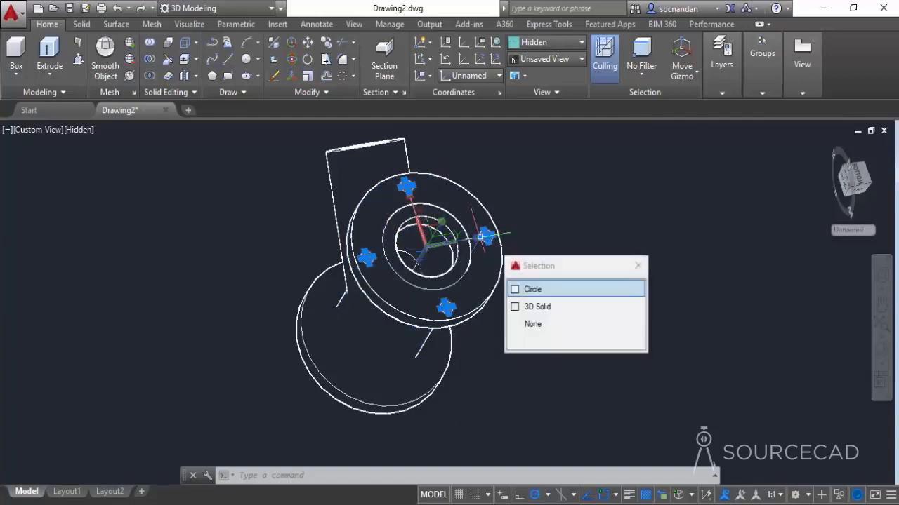
left_click(525, 288)
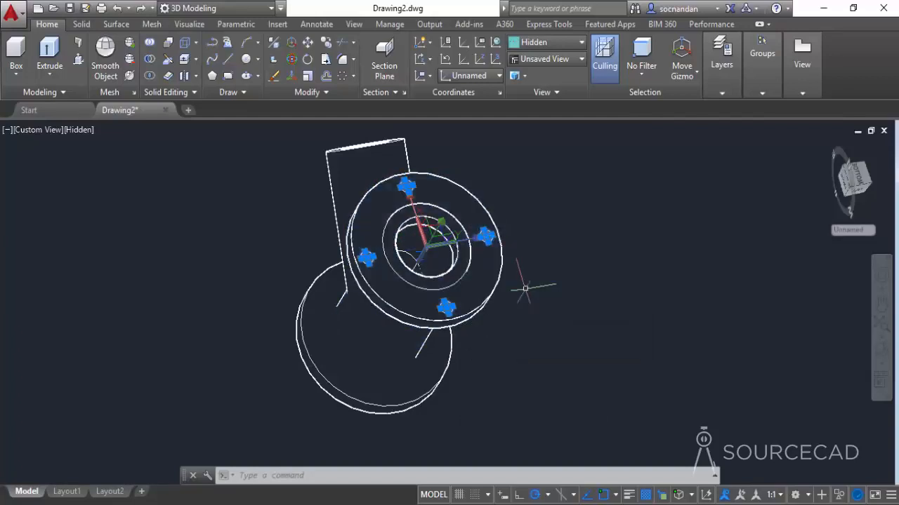
left_click(324, 43)
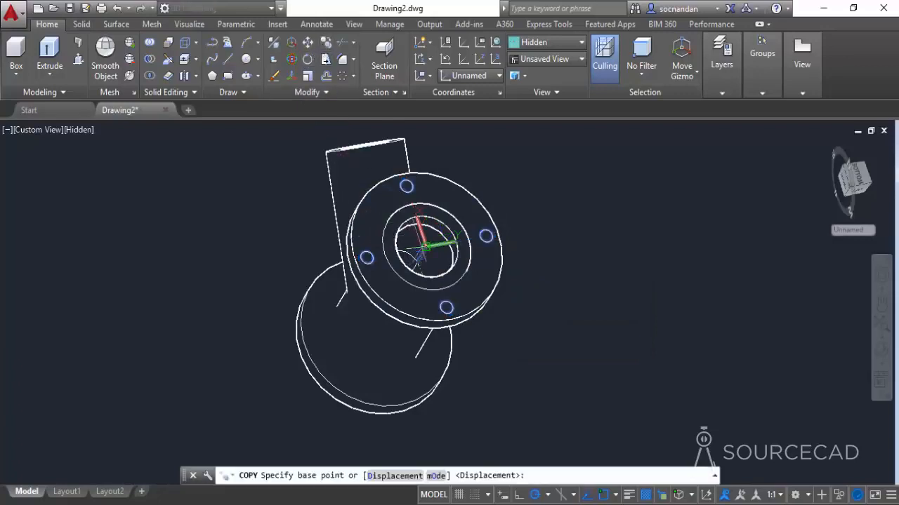
left_click(424, 248)
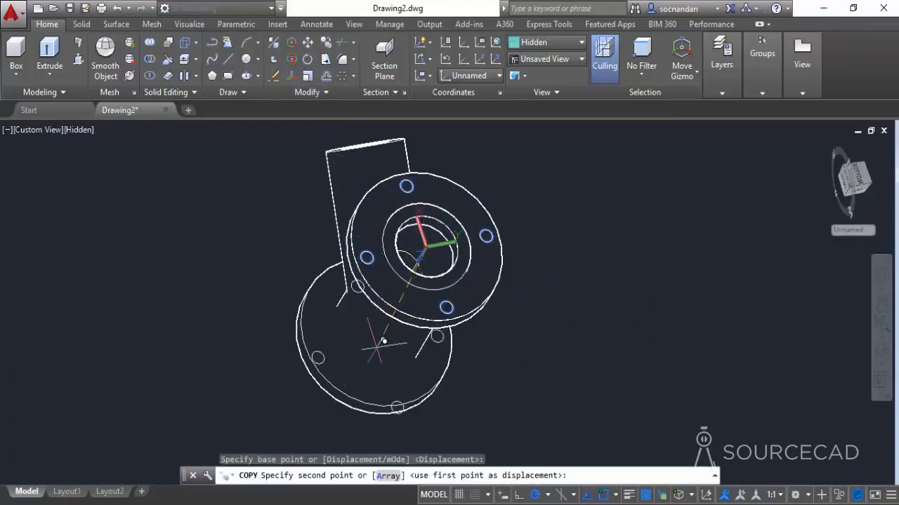
middle_click_drag(349, 390, 410, 271)
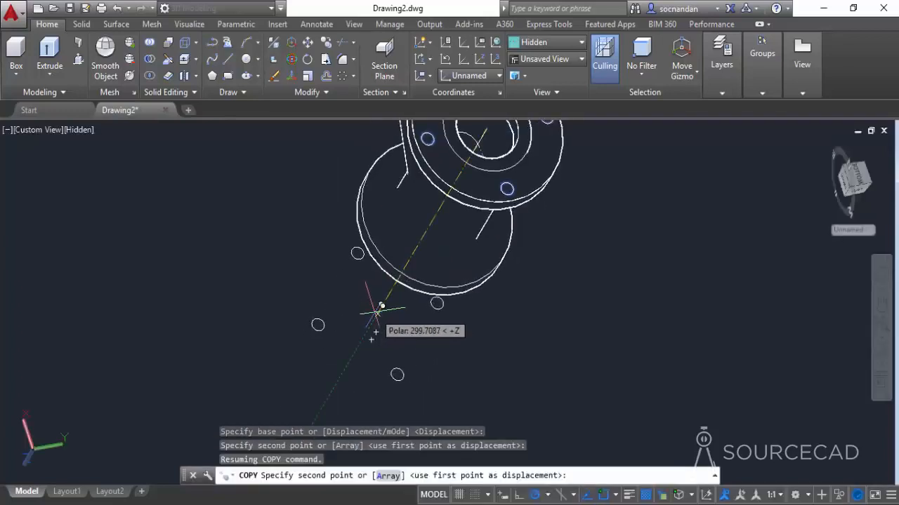
type("15")
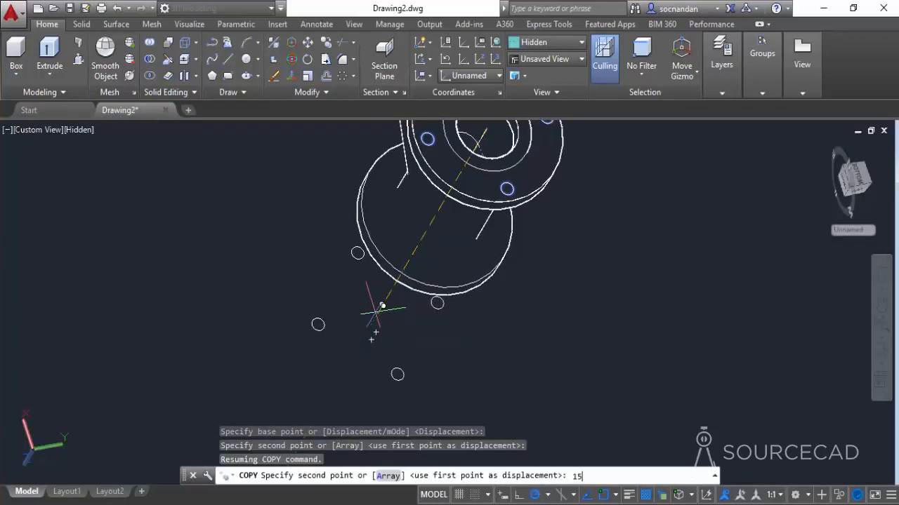
type("0")
key("Return")
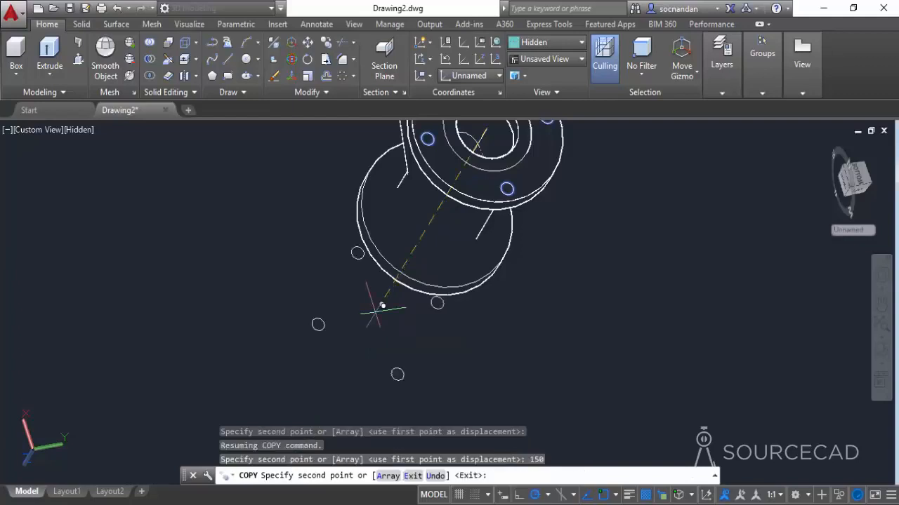
key("Return")
Step: Presspull one copied bolt-hole circle on the opposite flange inward through the flange's thickness
scroll(375, 312, "down", 1)
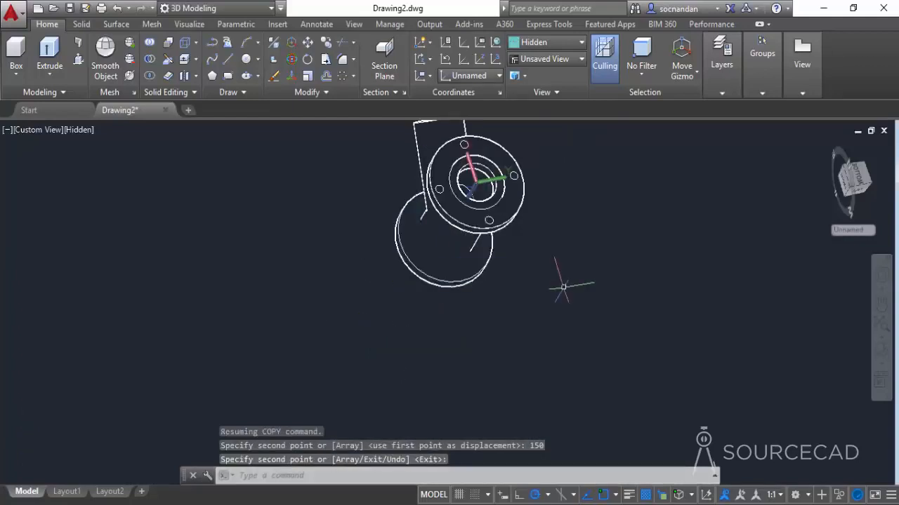
middle_click_drag(571, 287, 618, 309, "shift")
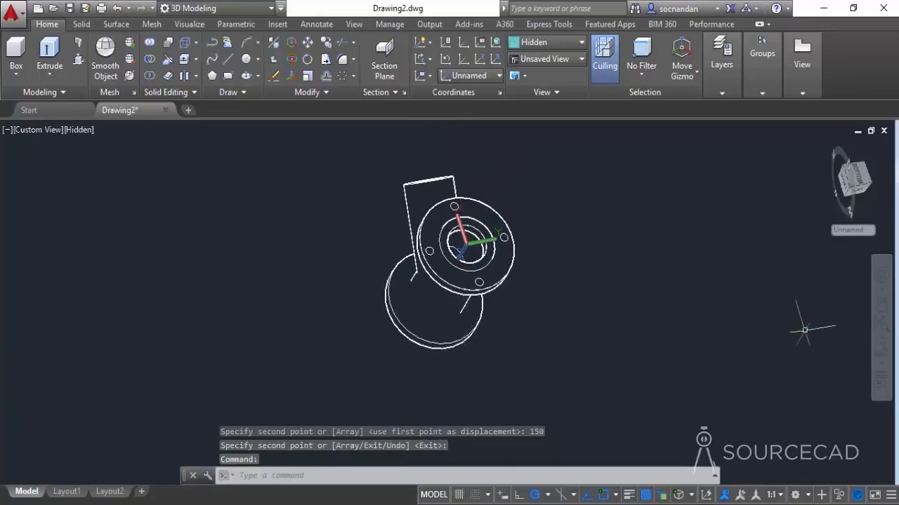
left_click(880, 353)
left_click_drag(438, 322, 518, 181)
right_click(598, 185)
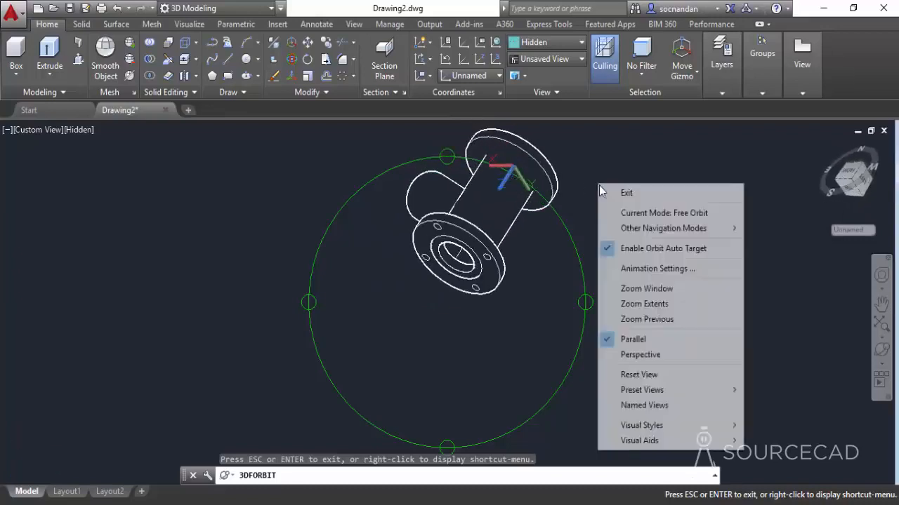
left_click(599, 186)
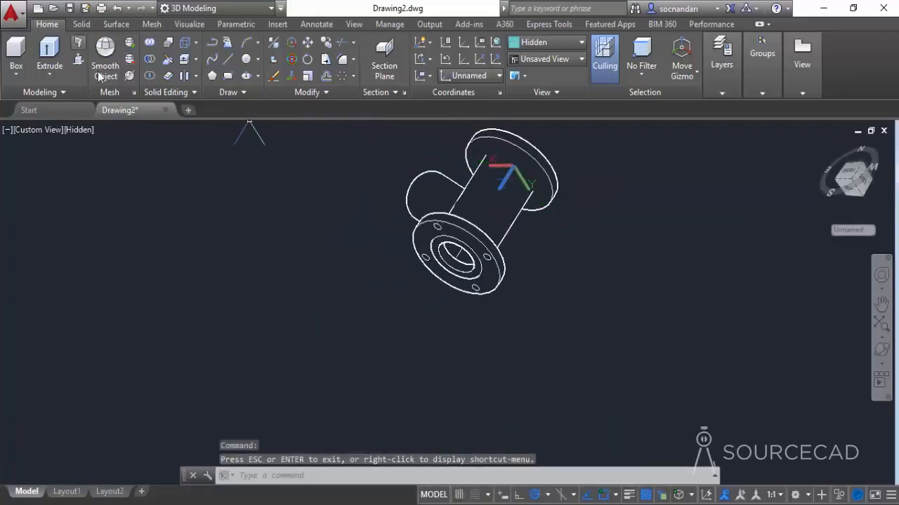
scroll(435, 245, "up", 6)
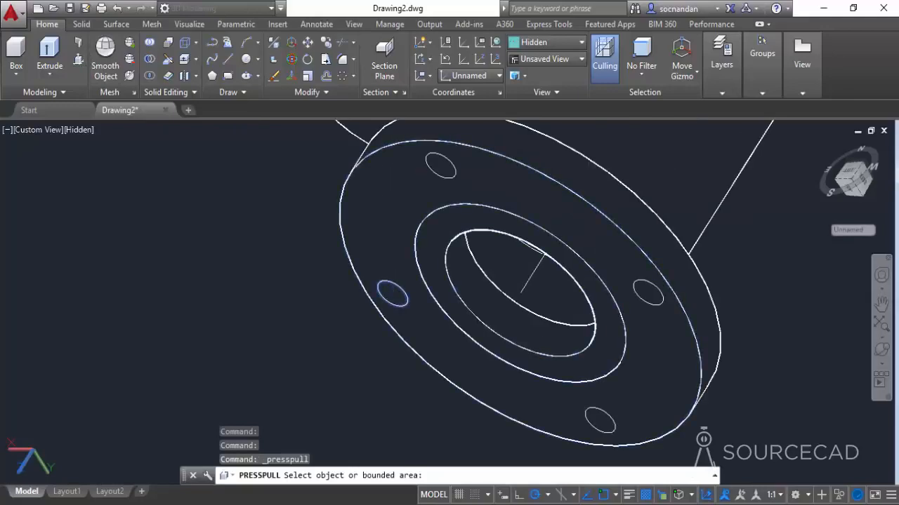
left_click(393, 293)
middle_click_drag(672, 158, 569, 325)
left_click(482, 231)
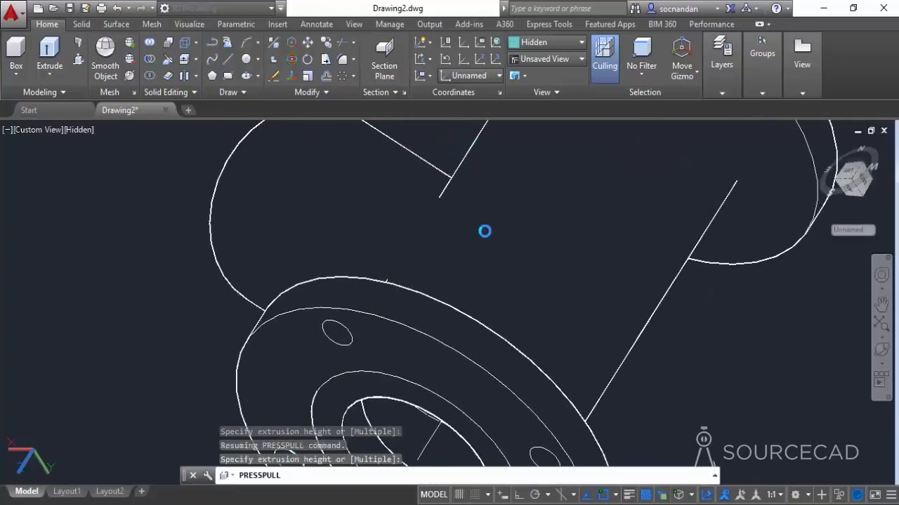
middle_click_drag(467, 274, 432, 165)
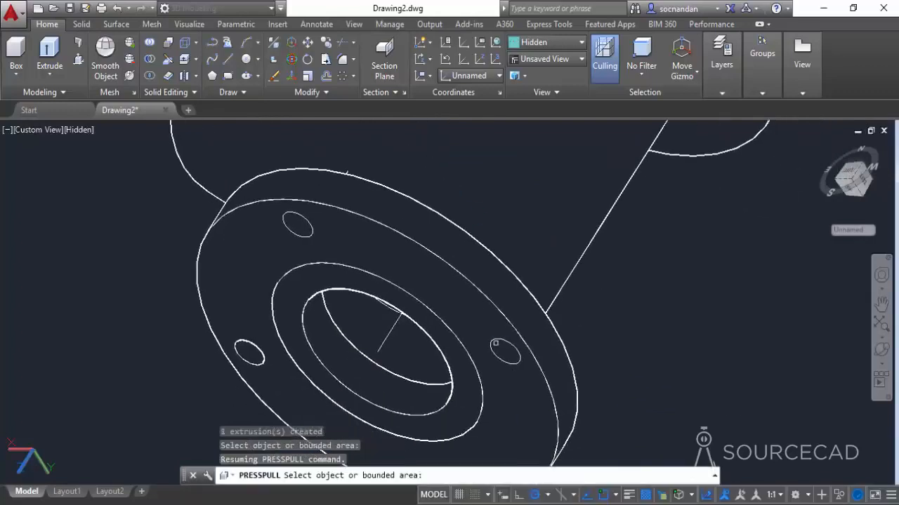
middle_click_drag(480, 292, 426, 136)
key("Escape")
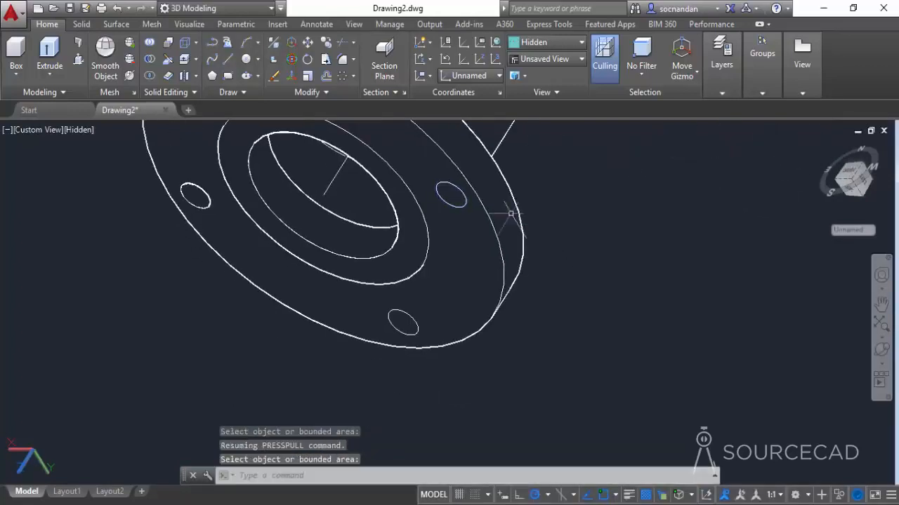
Step: Set the visual style to Shaded and view the flange with its bolt-hole circles
left_click(78, 129)
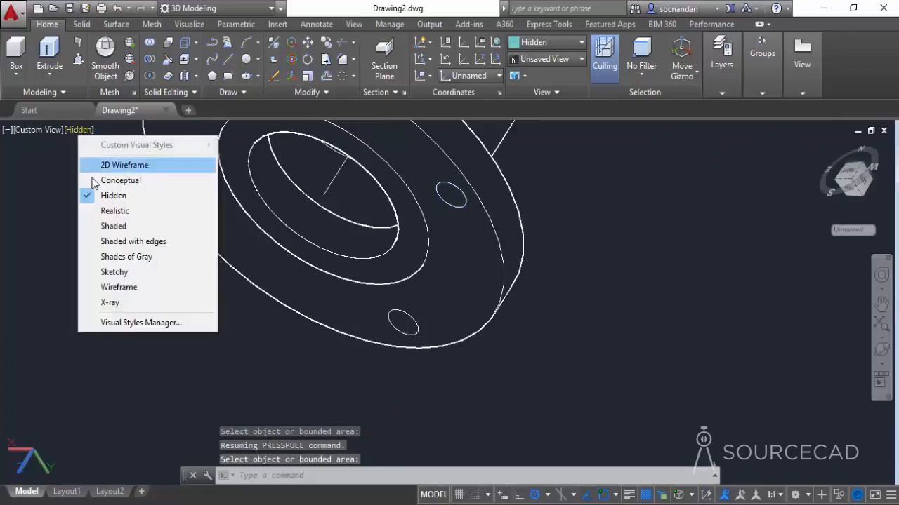
left_click(124, 229)
mouse_move(124, 227)
middle_mouse_down("shift")
mouse_move(341, 262)
mouse_move(380, 239)
mouse_move(417, 307)
middle_mouse_up("shift")
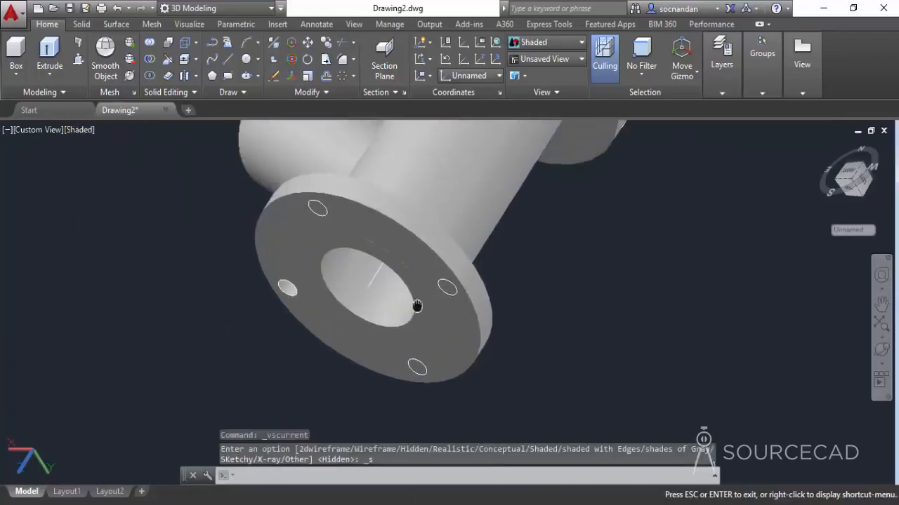
Step: Presspull the three remaining bolt-hole circles on the flange inward through its full thickness
left_click(78, 59)
scroll(398, 369, "up", 3)
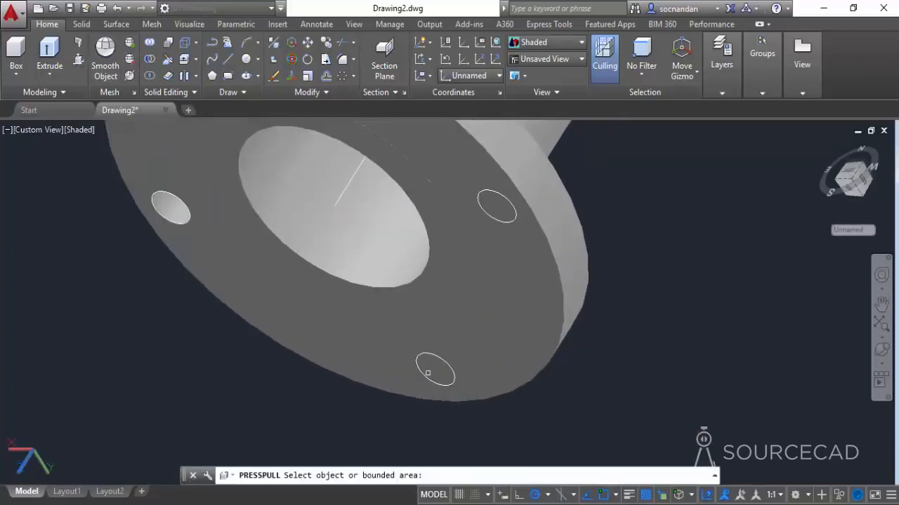
left_click(436, 370)
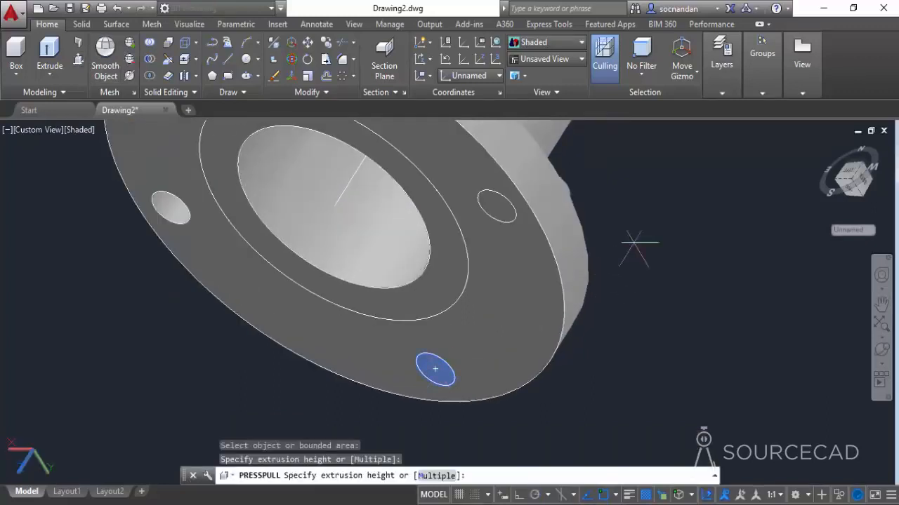
left_click(572, 162)
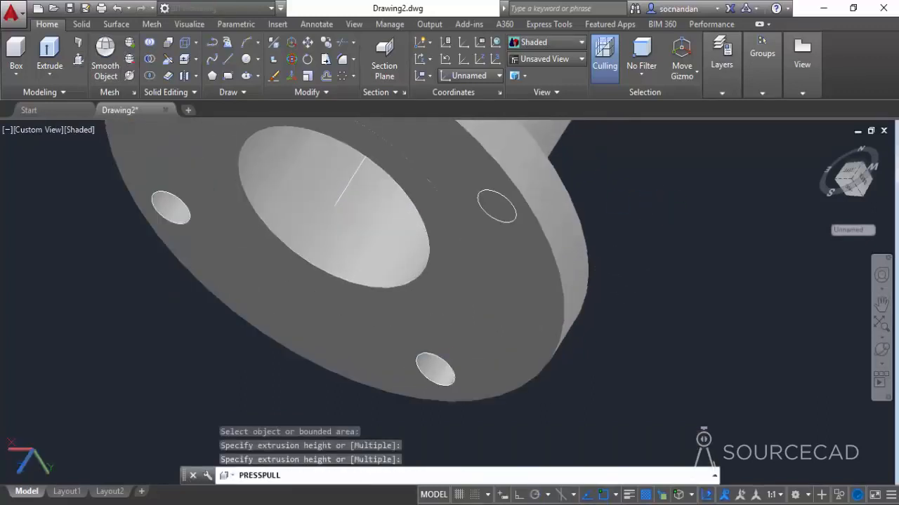
left_click(496, 205)
left_click(584, 165)
middle_click_drag(582, 171, 564, 322, "shift")
left_click(377, 238)
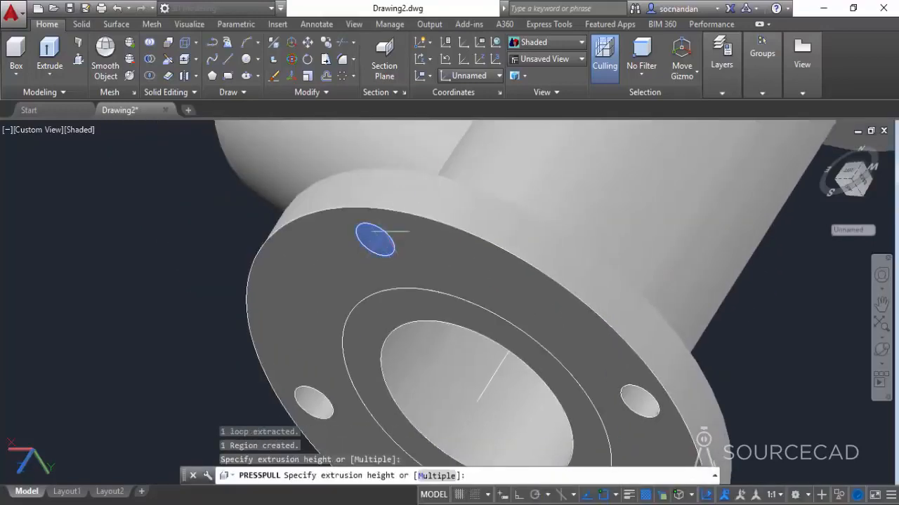
left_click(471, 152)
Step: Orbit around the model to examine the bolt holes and the central bore in both flanges
scroll(472, 152, "down", 4)
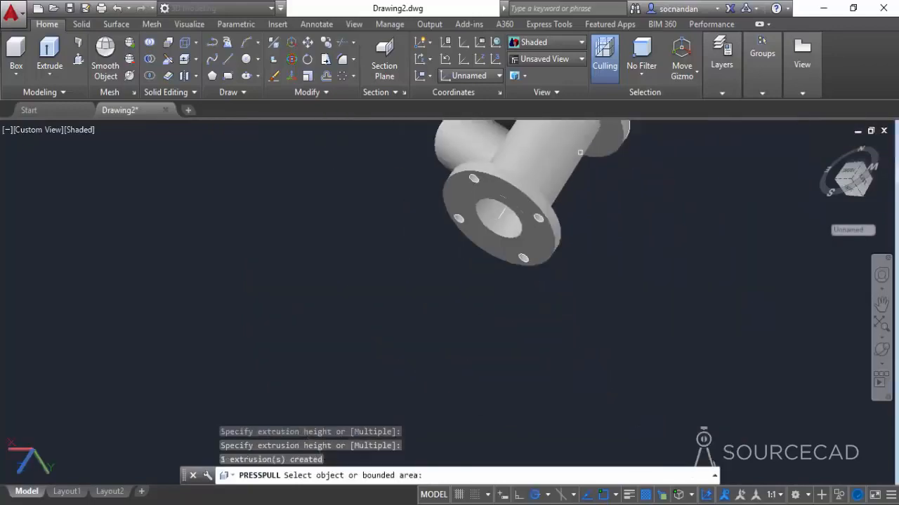
middle_click_drag(471, 161, 632, 323, "shift")
left_click(882, 351)
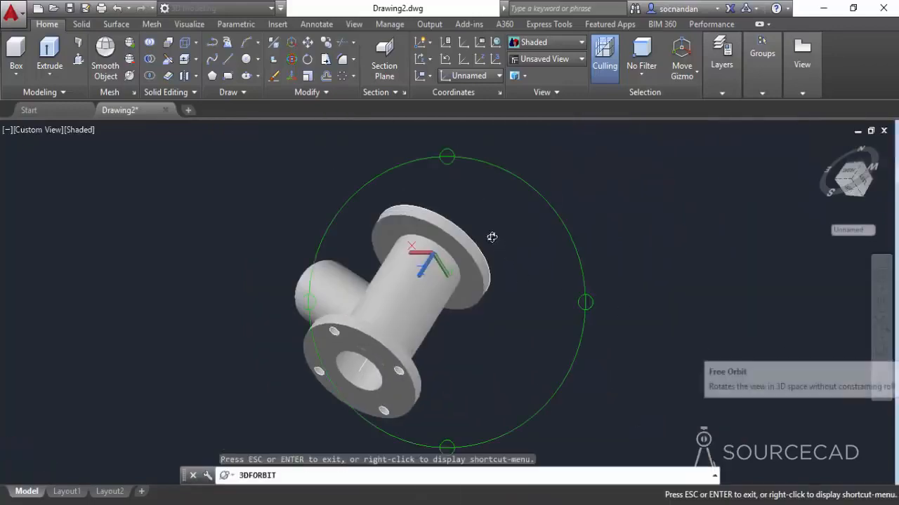
left_click_drag(491, 236, 445, 353)
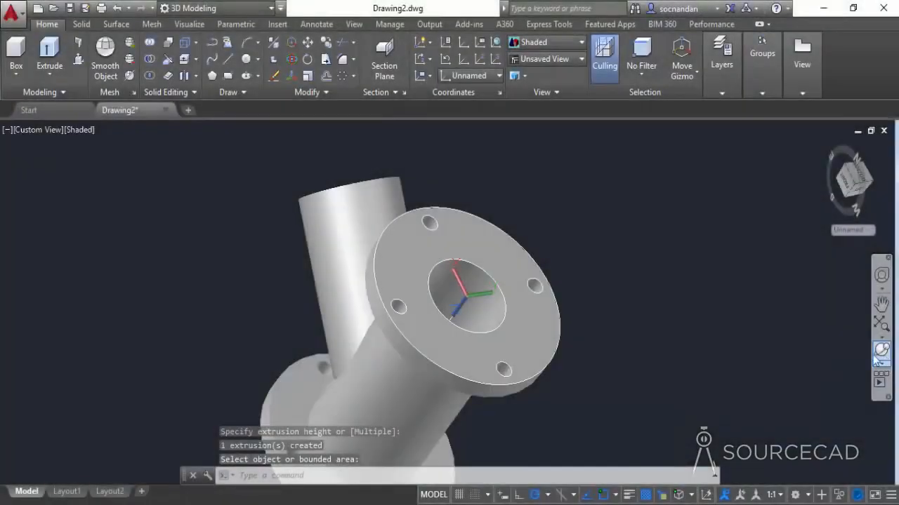
left_click(882, 356)
left_click_drag(424, 222, 315, 229)
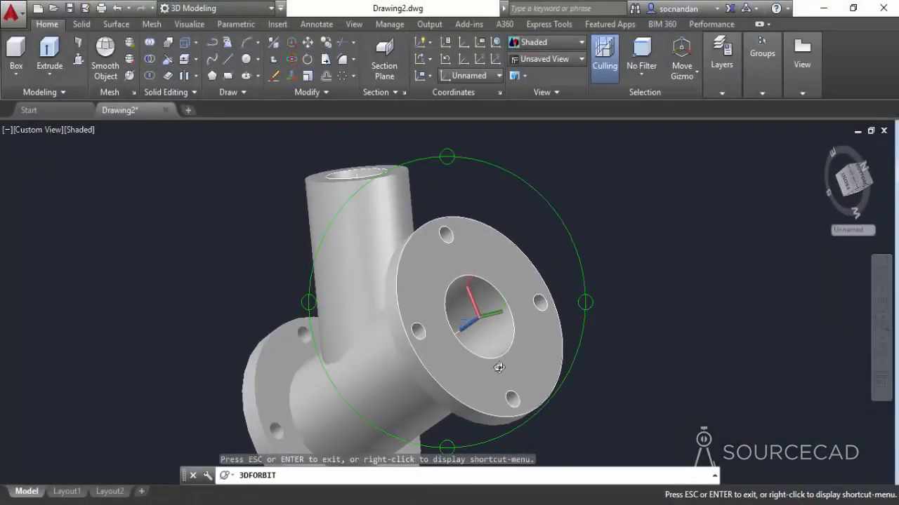
left_click_drag(509, 301, 583, 185)
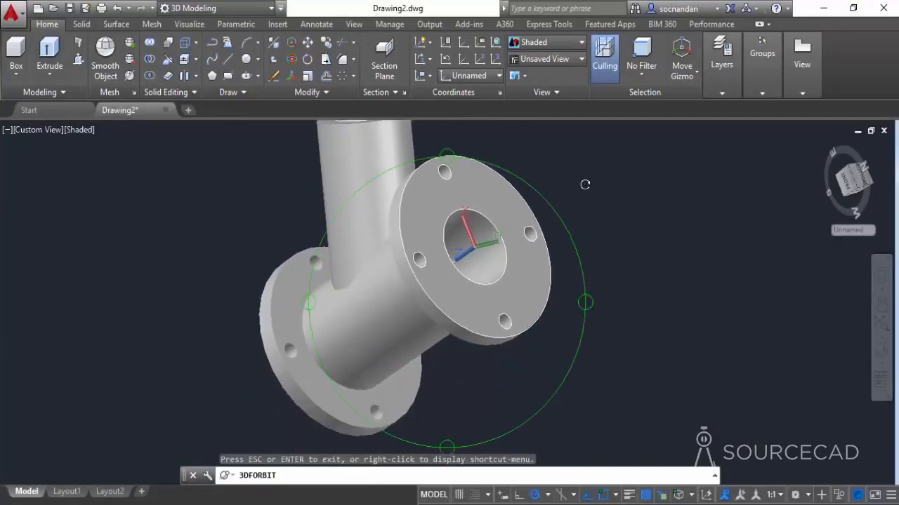
right_click(584, 186)
left_click(592, 191)
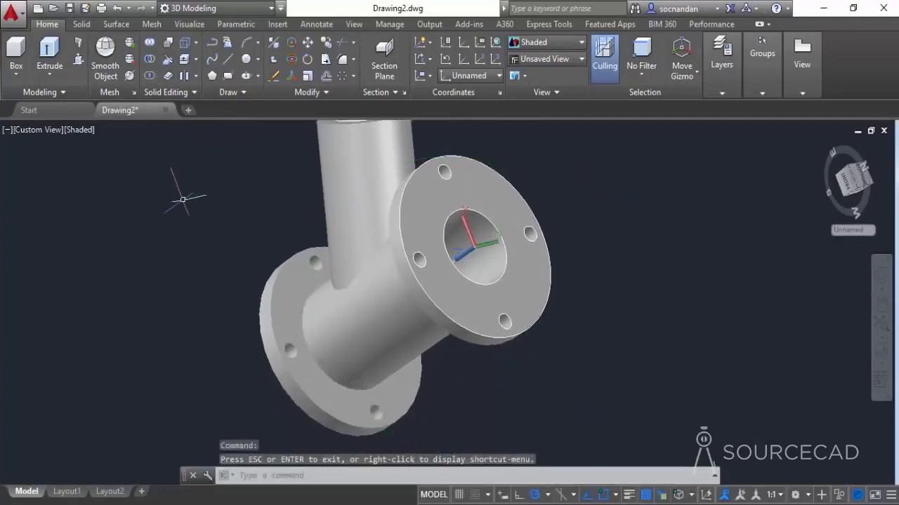
Step: Union the pipes and both flanges into one solid
left_click(149, 43)
left_click(512, 406)
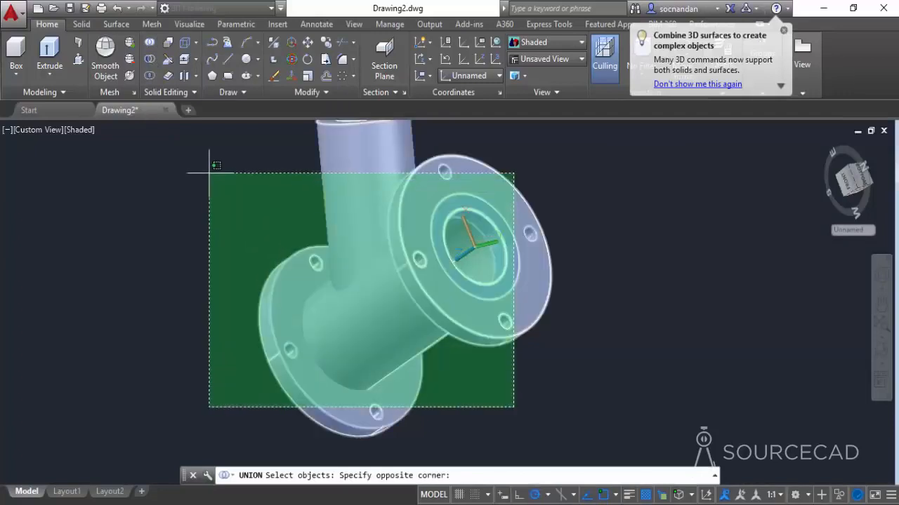
left_click(210, 170)
key("Return")
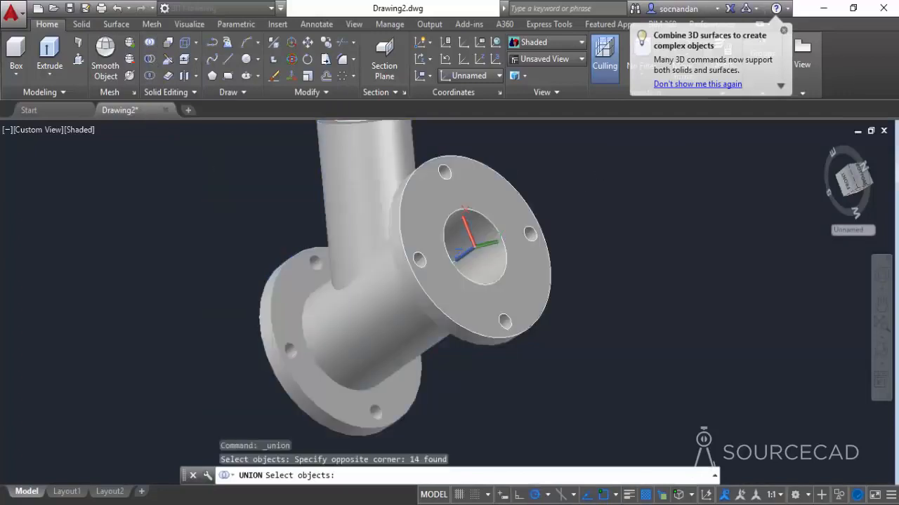
Step: Place the UCS origin at the centre of the angled branch pipe's open end, with the Z axis along the pipe's centreline
scroll(597, 176, "down", 3)
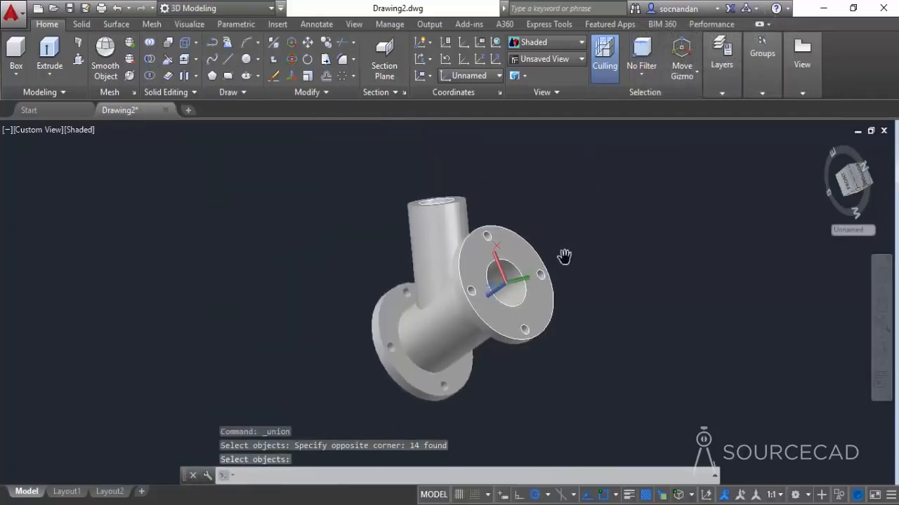
left_click(882, 345)
left_click_drag(505, 295, 539, 286)
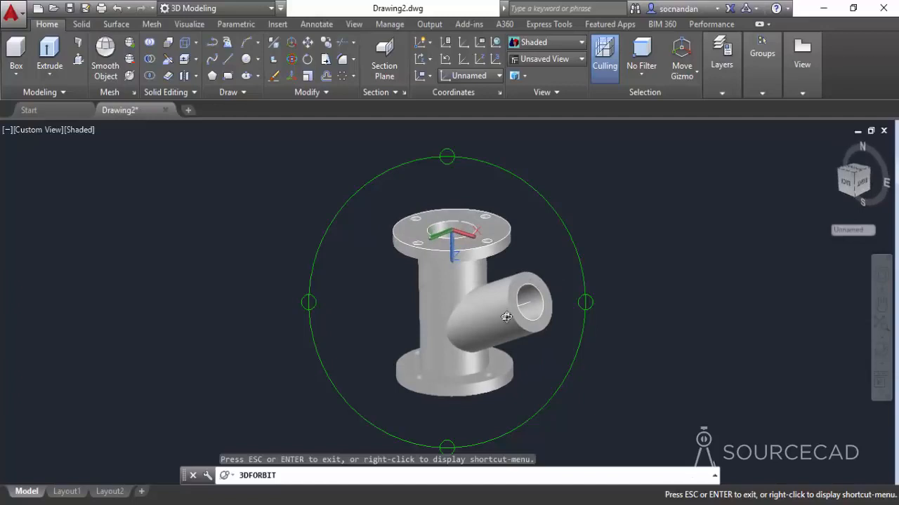
right_click(573, 235)
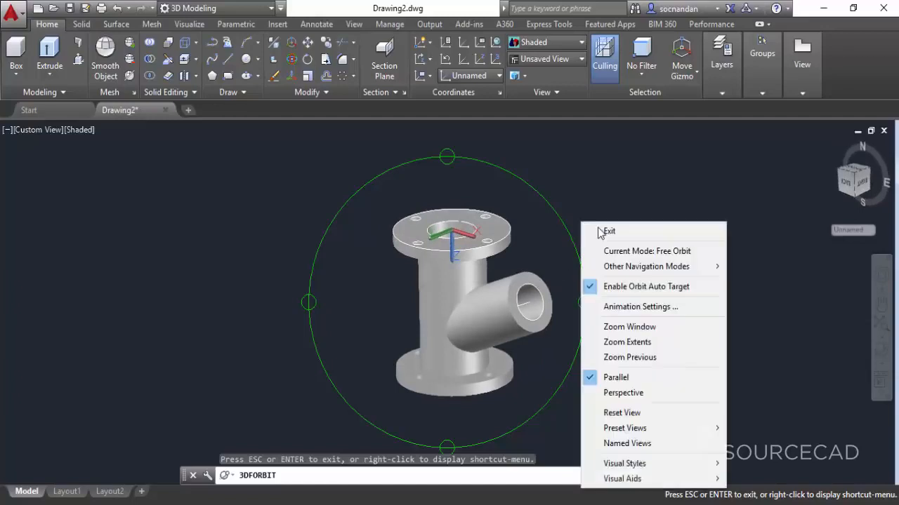
left_click(604, 231)
scroll(548, 307, "up", 5)
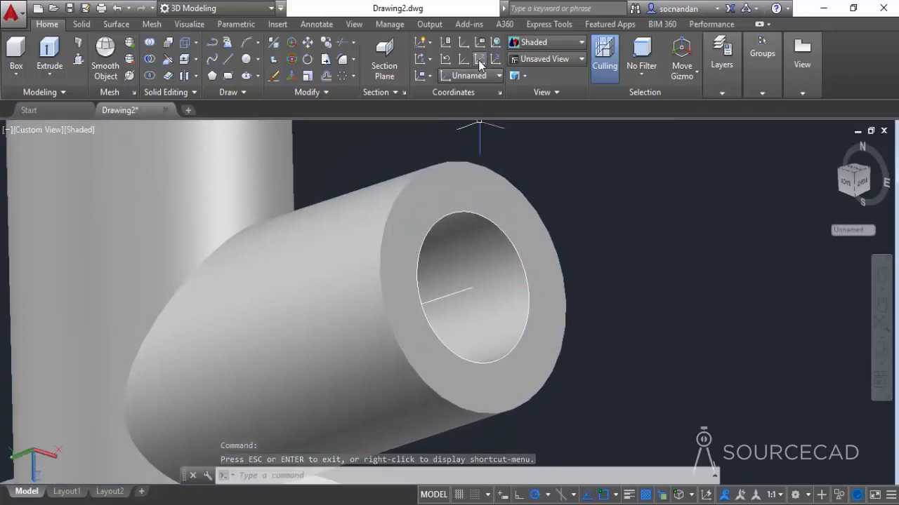
left_click(480, 61)
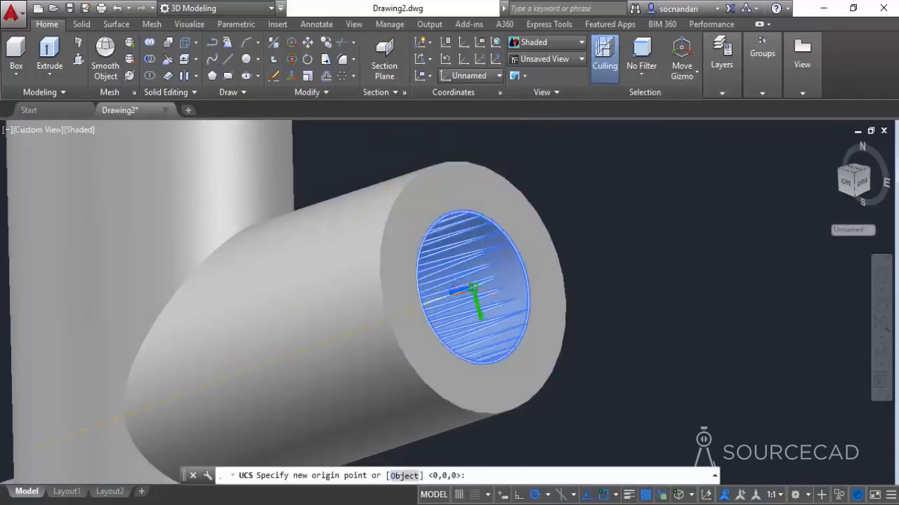
left_click(472, 288)
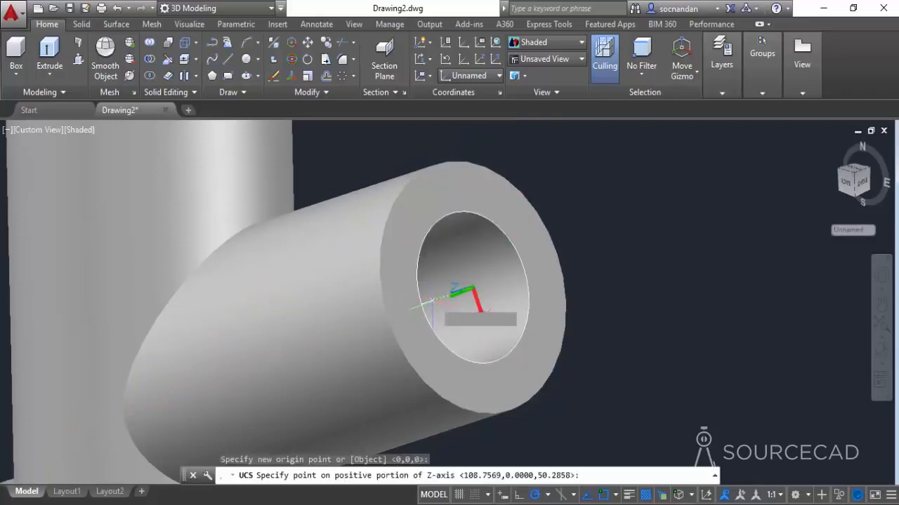
left_click(429, 300)
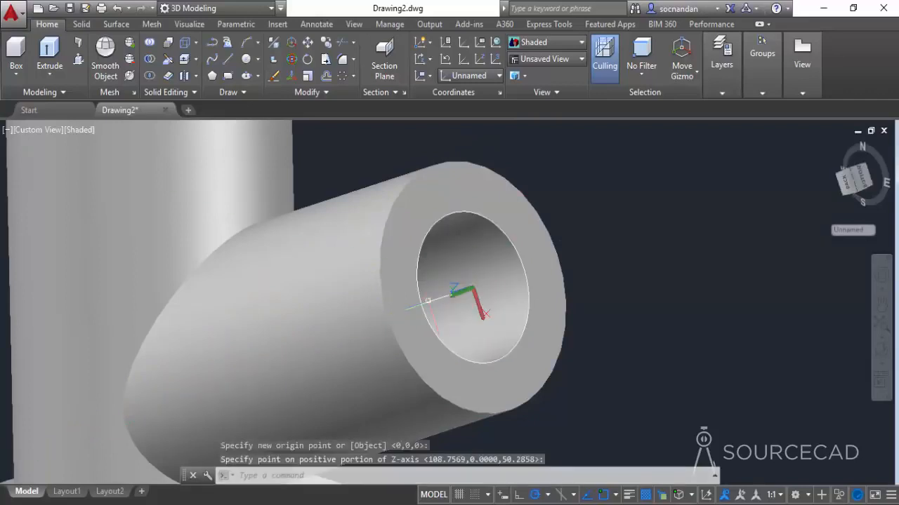
Step: Draw a radius 40 circle in the empty space beside the pipe model
scroll(655, 282, "down", 3)
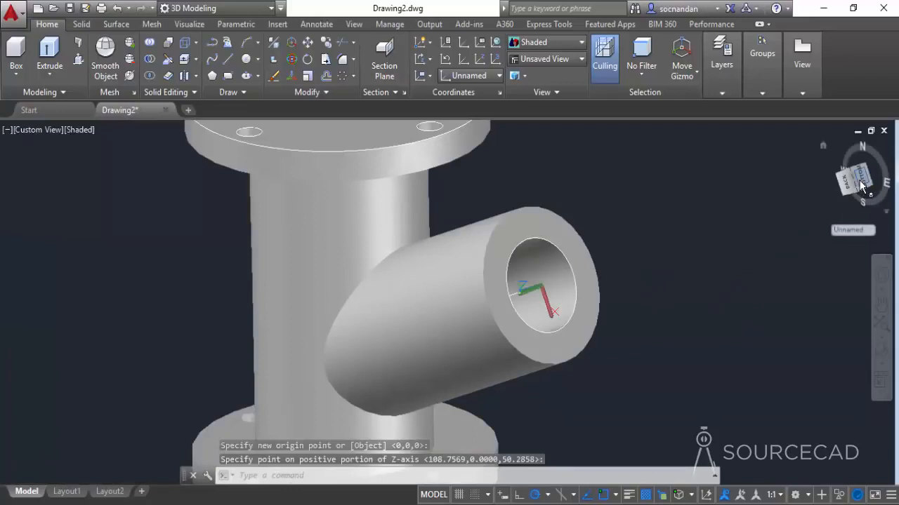
left_click(861, 181)
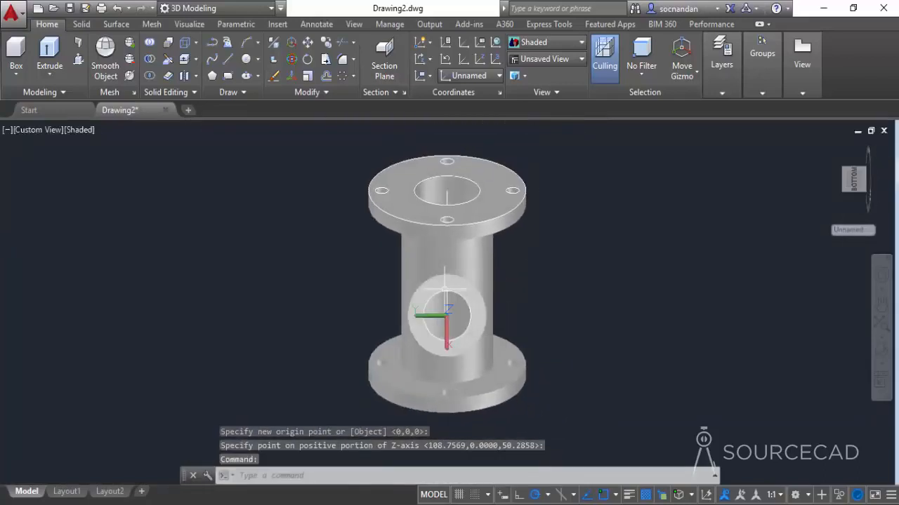
middle_click_drag(579, 334, 450, 327)
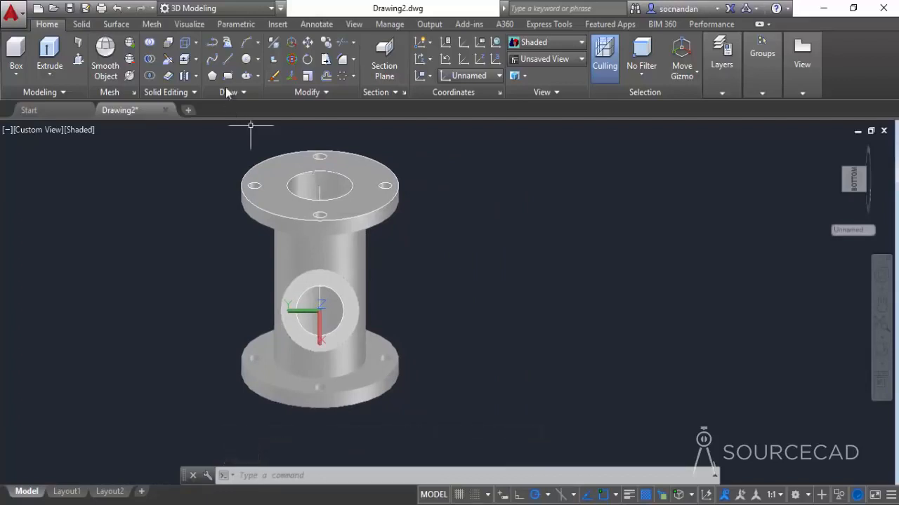
left_click(246, 59)
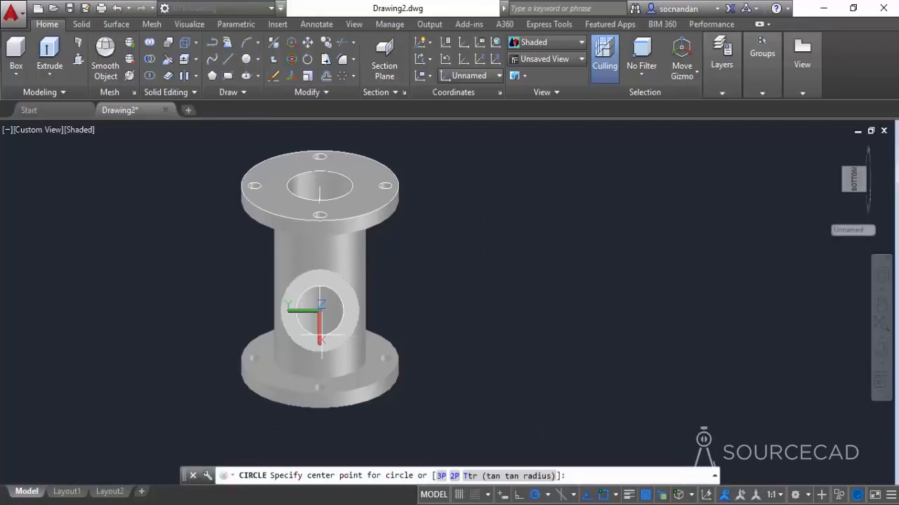
left_click(603, 281)
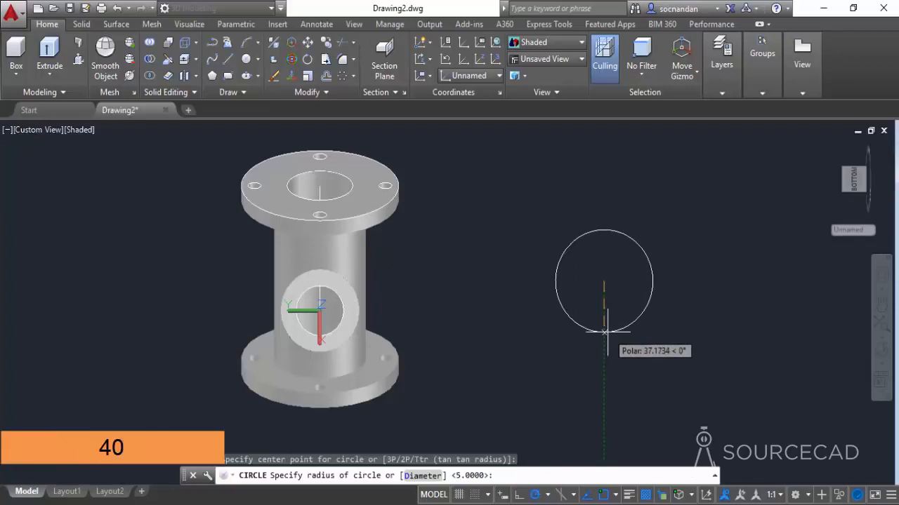
type("40")
key("Return")
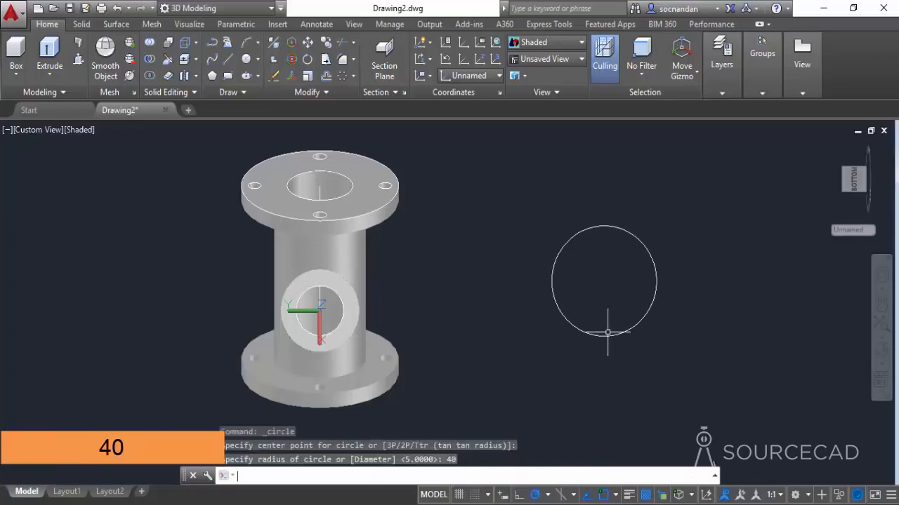
Step: Draw a horizontal line from the radius 40 circle's centre to its quadrant on the side away from the model
left_click(231, 62)
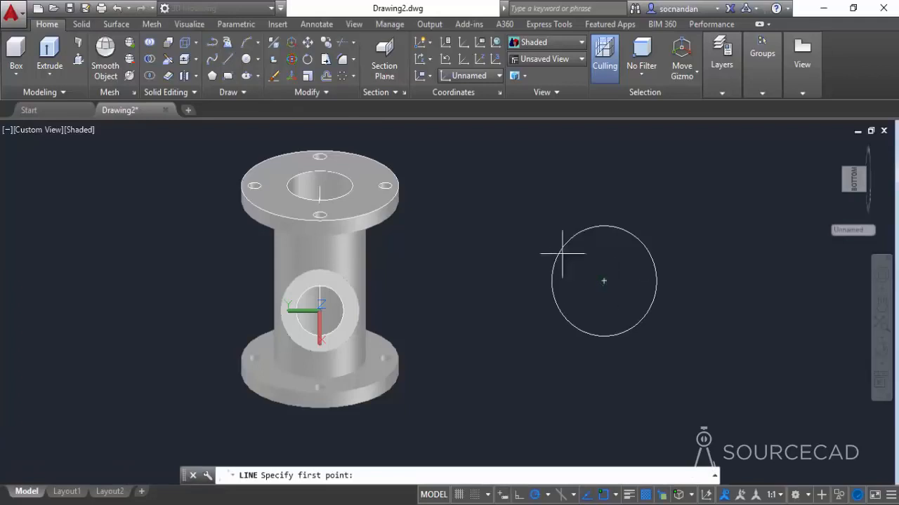
left_click(604, 281)
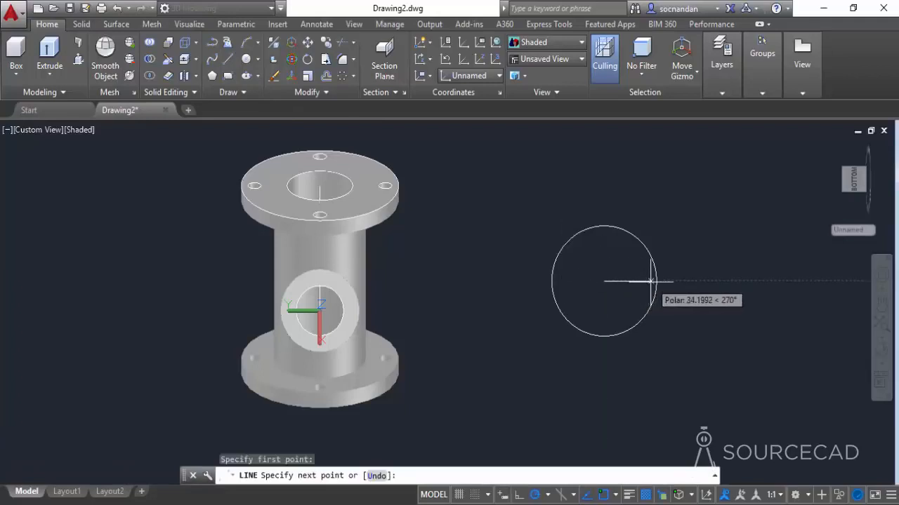
left_click(655, 281)
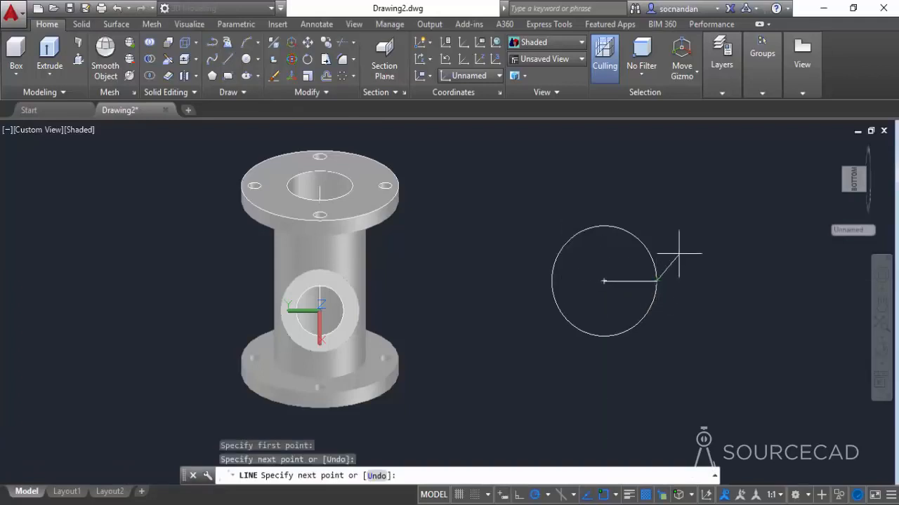
right_click(682, 257)
left_click(689, 261)
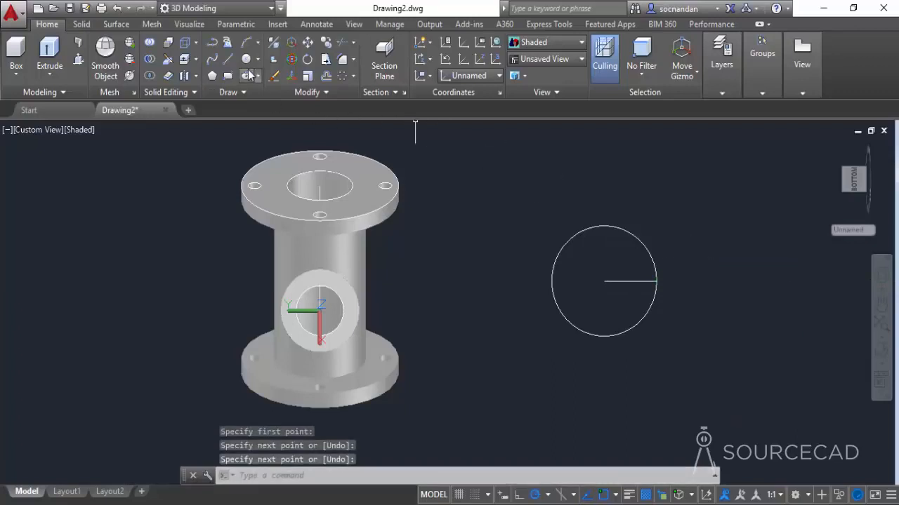
Step: Draw two concentric circles of radius 5.4 and 20 centred on the line's outer end
left_click(247, 75)
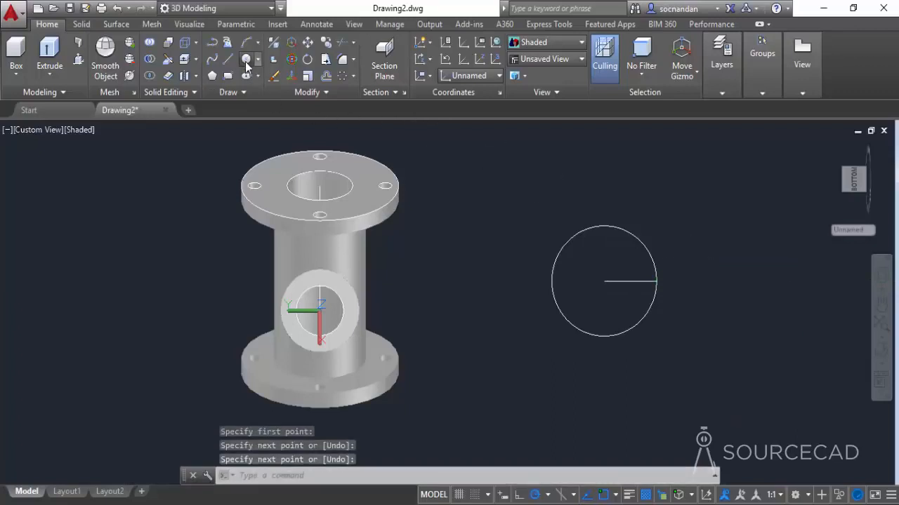
left_click(656, 280)
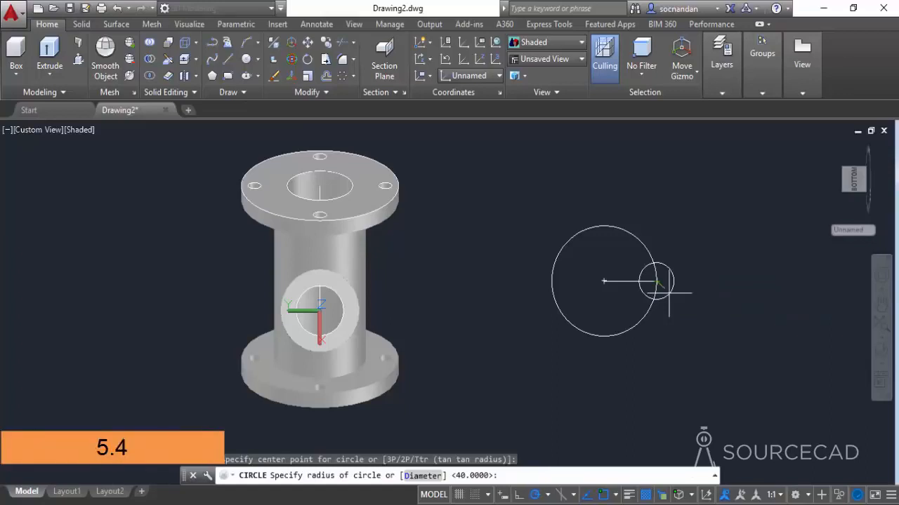
type("5.4")
key("Return")
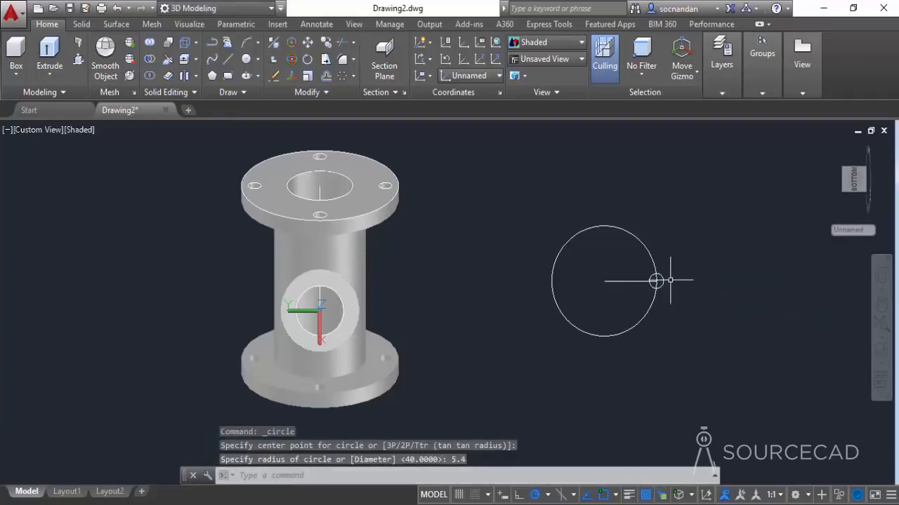
left_click(246, 59)
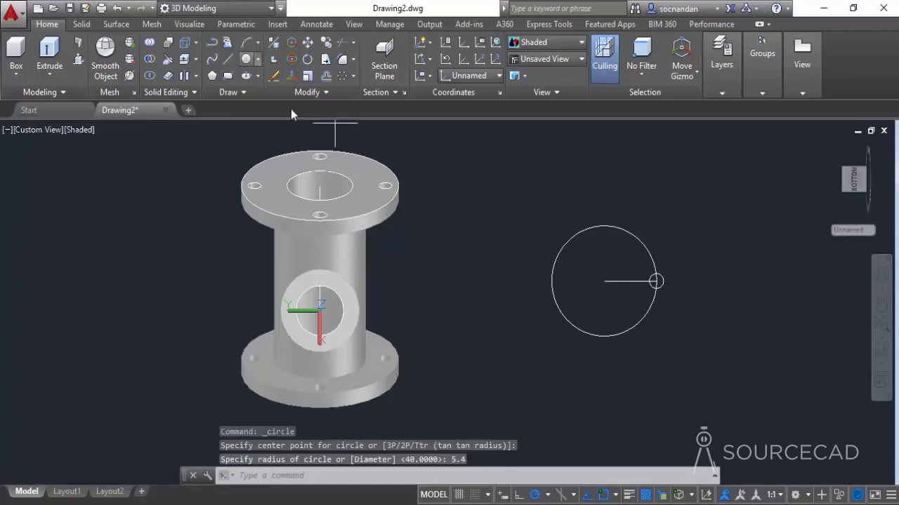
left_click(656, 281)
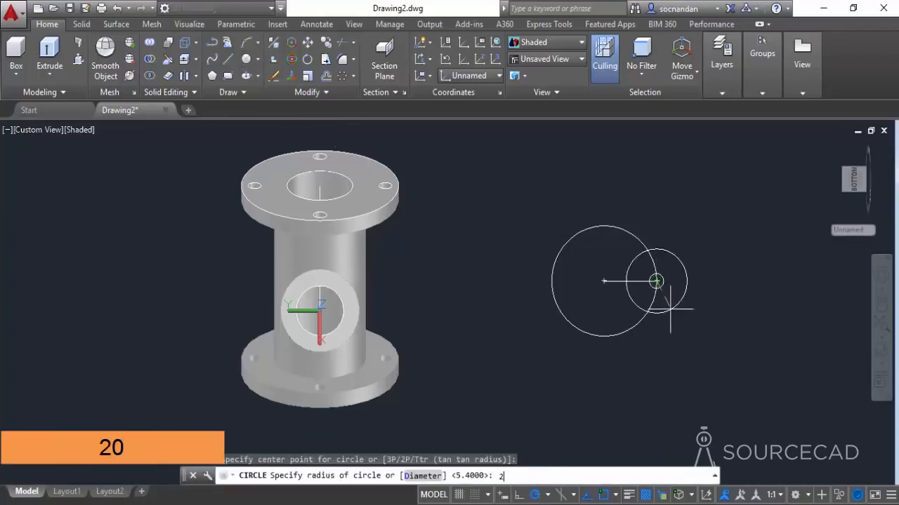
key("Return")
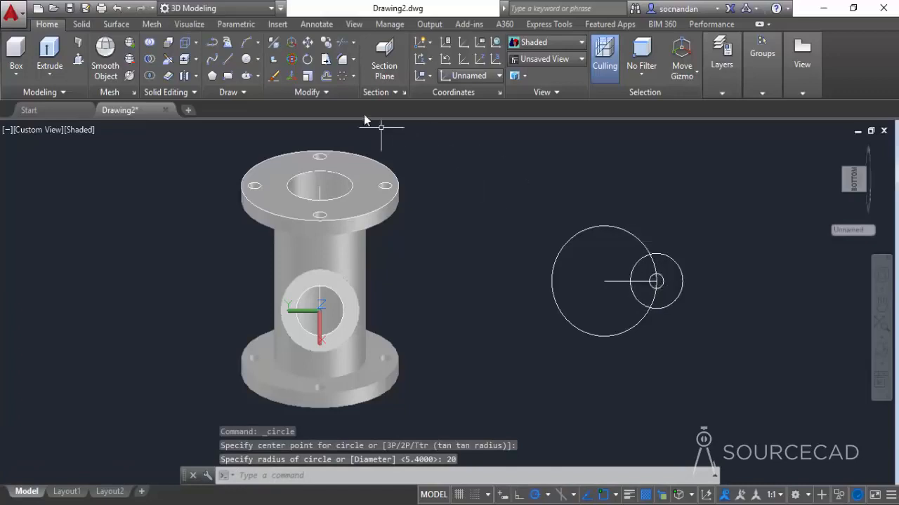
Step: Polar array the small concentric circles around the radius 40 circle's centre with 3 items over 360 degrees
left_click(341, 77)
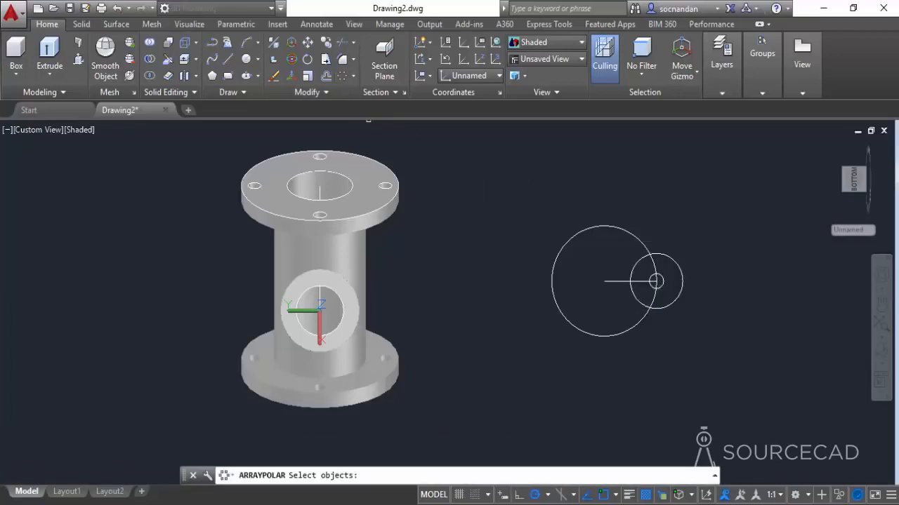
left_click(644, 260)
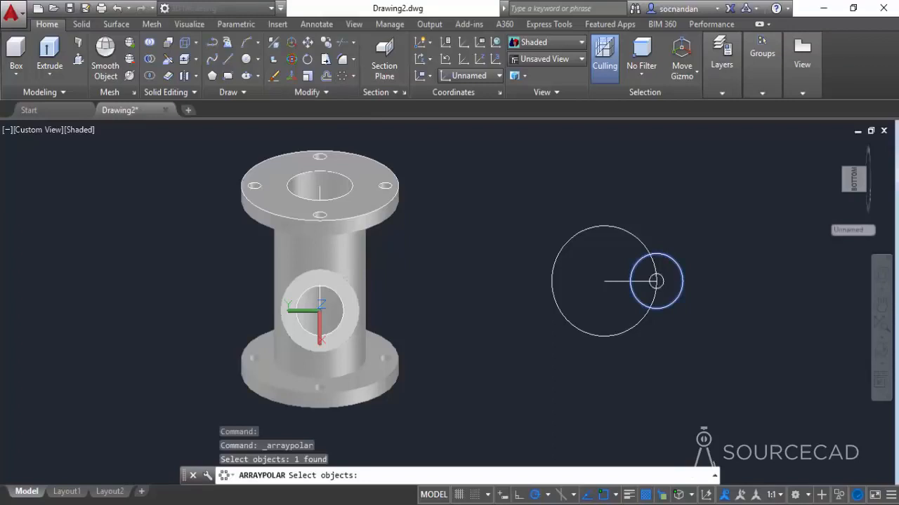
left_click(655, 281)
key("Return")
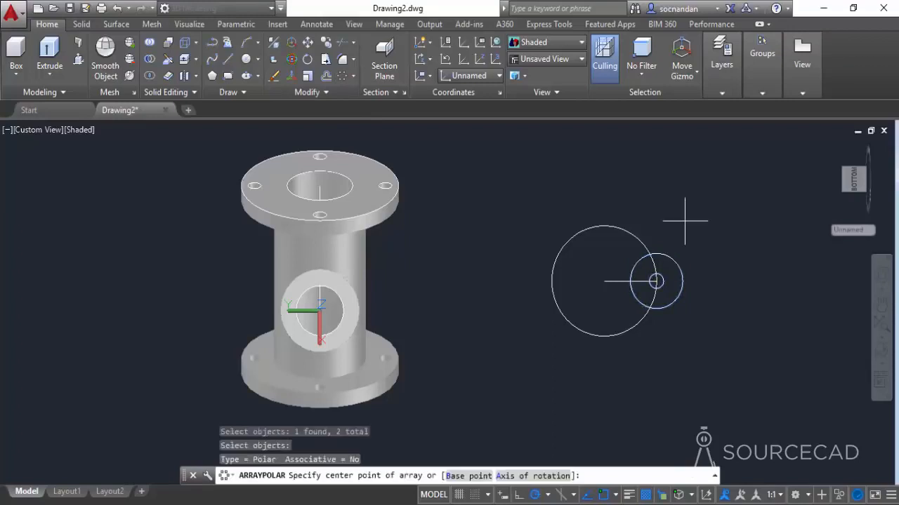
left_click(603, 281)
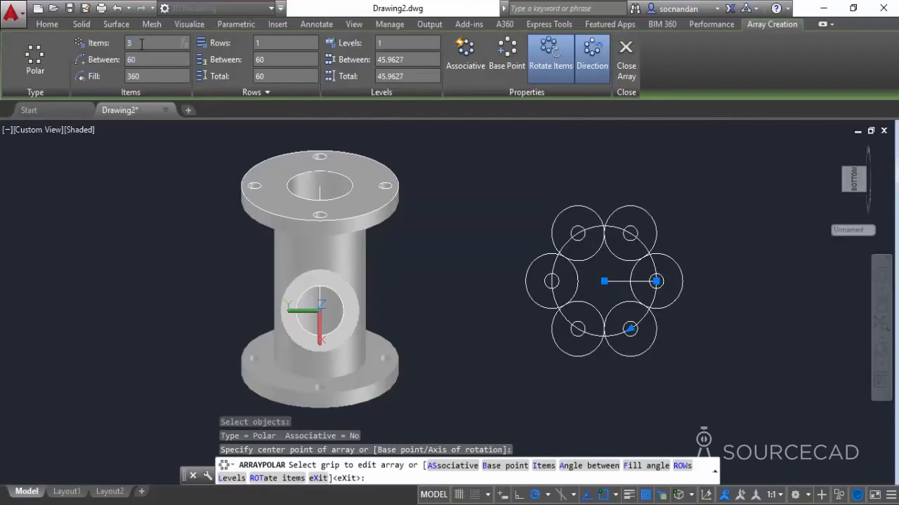
left_click(141, 43)
type("3")
key("Return")
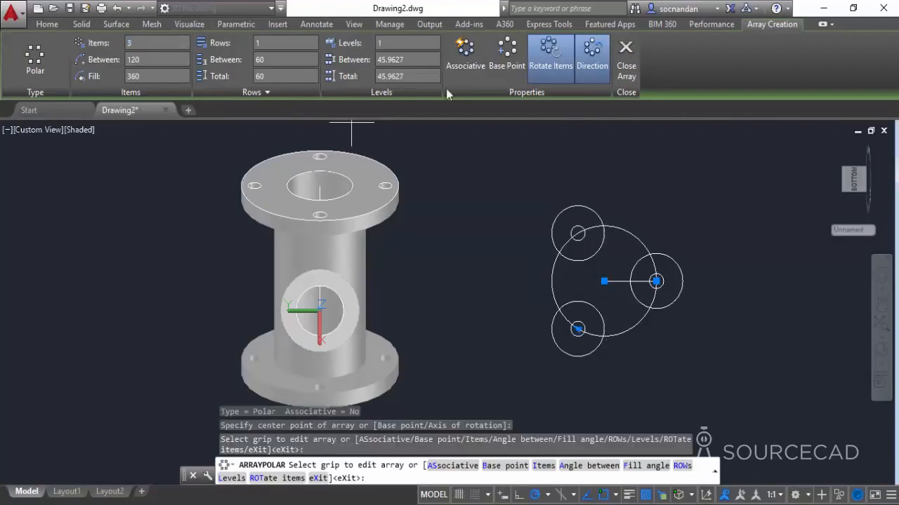
left_click(625, 56)
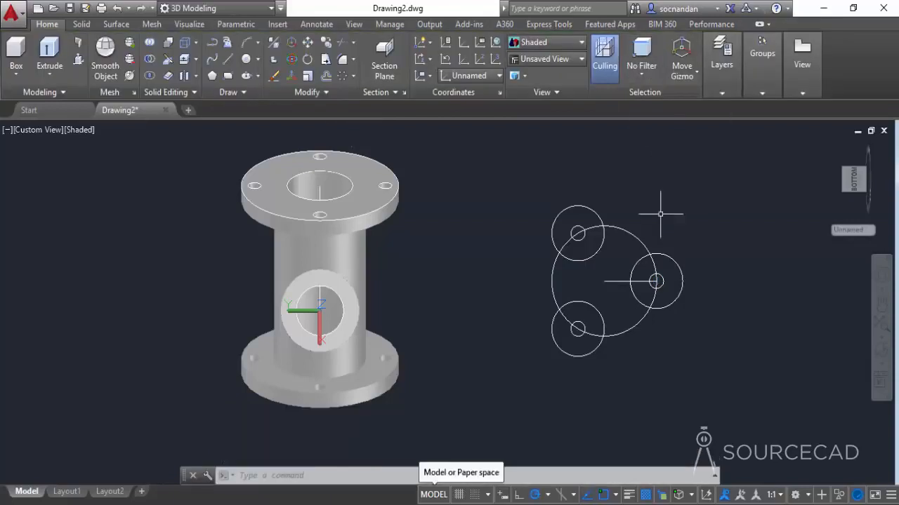
Step: Draw a radius 20 circle at the centre of the radius 40 circle
left_click(246, 59)
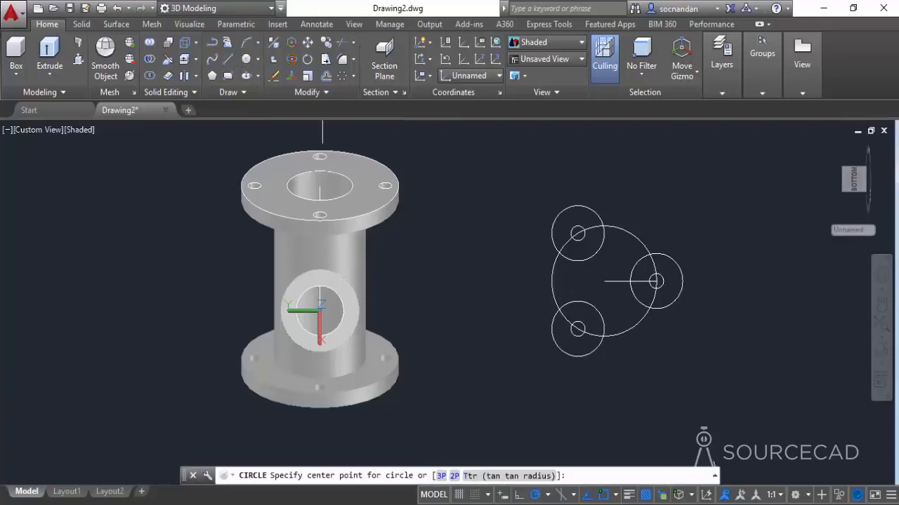
left_click(603, 281)
type("20")
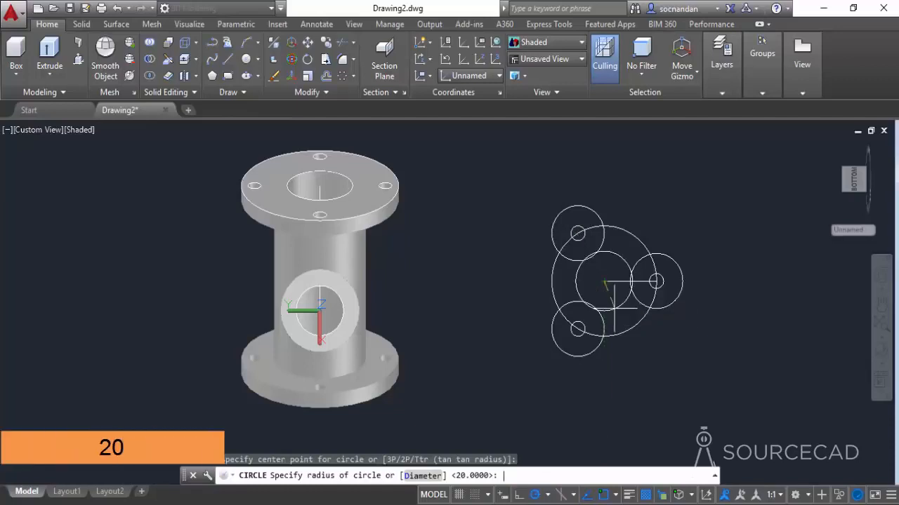
key("Return")
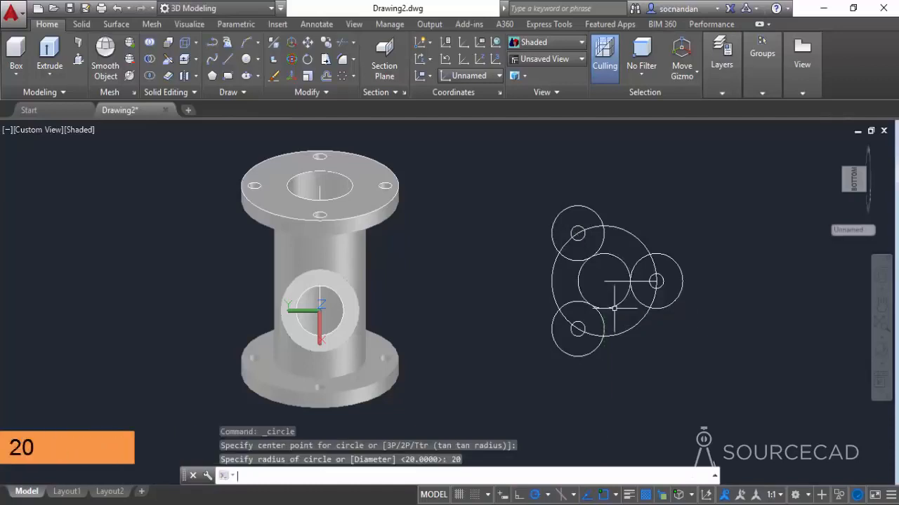
Step: Erase the radius 40 construction circle and the horizontal construction line
left_click(622, 230)
right_click(649, 199)
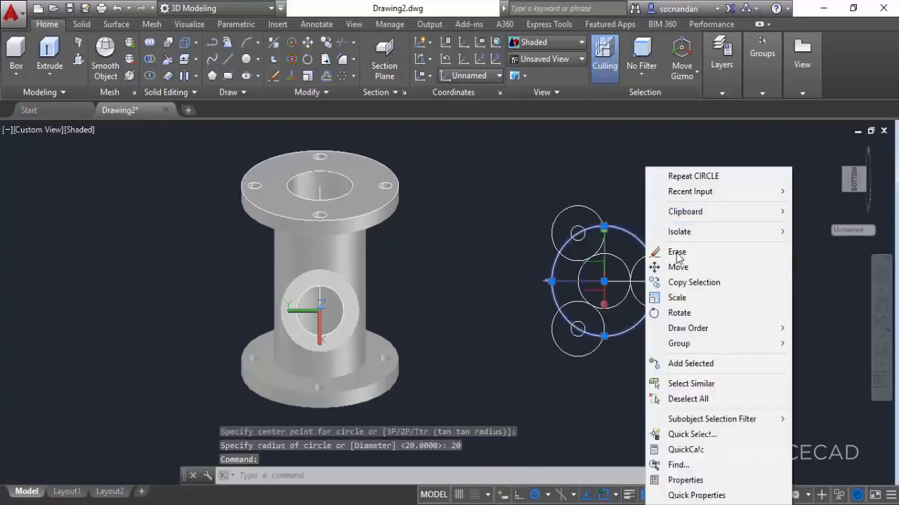
left_click(677, 253)
left_click(651, 277)
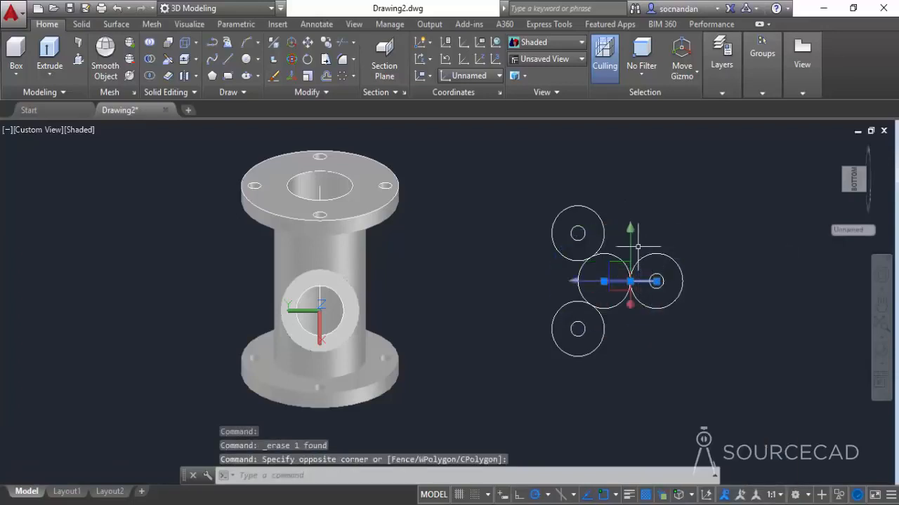
right_click(637, 247)
left_click(656, 250)
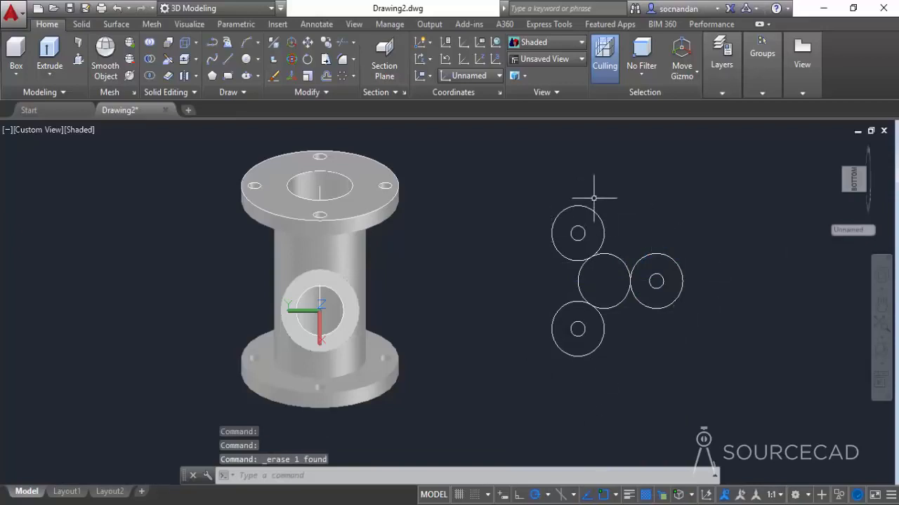
Step: Connect each pair of the three outer radius 20 circles with a straight outside tangent line to form a triangular outline
type("l")
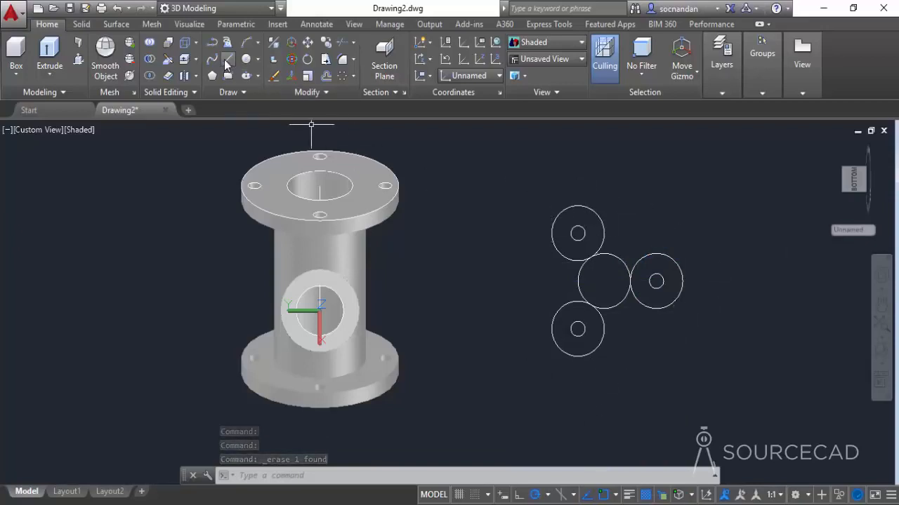
key("Return")
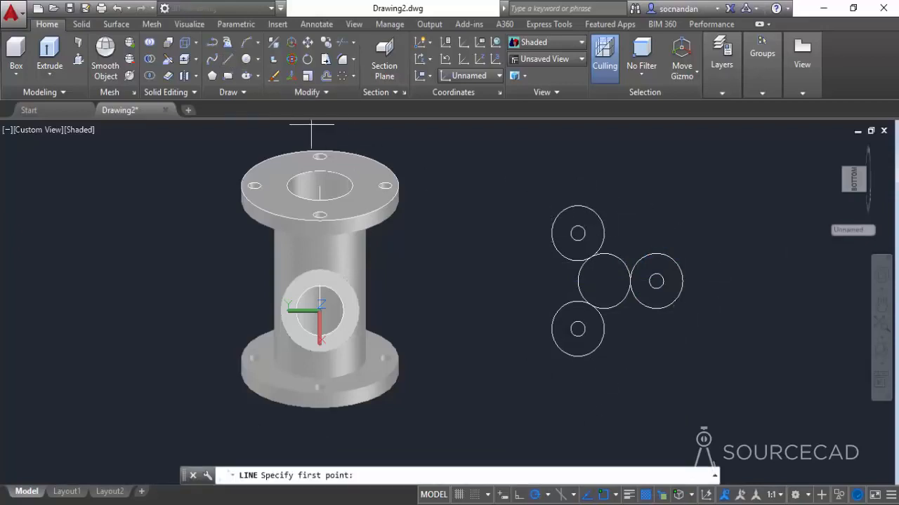
right_click(477, 183, "shift")
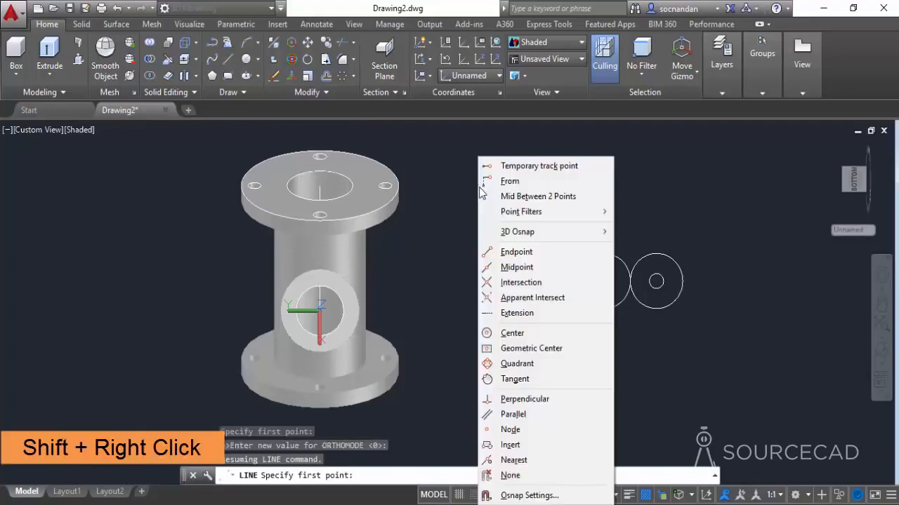
left_click(515, 379)
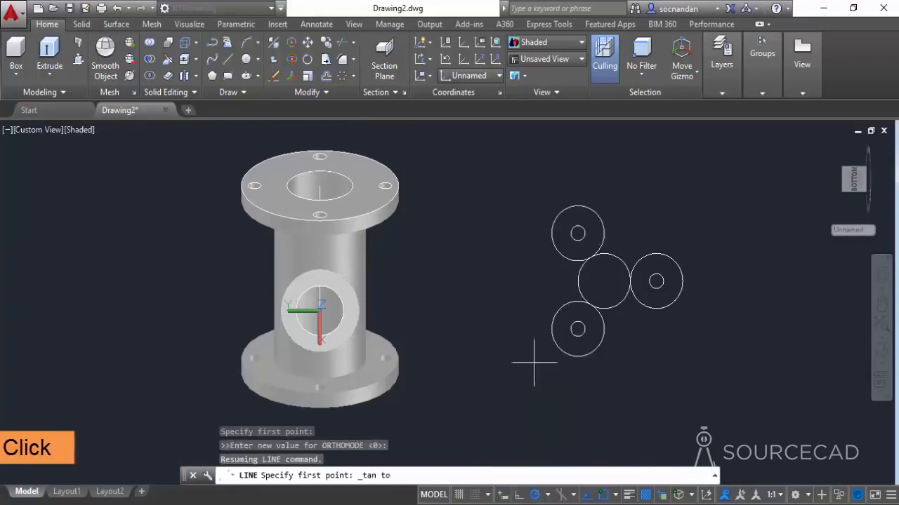
left_click(552, 322)
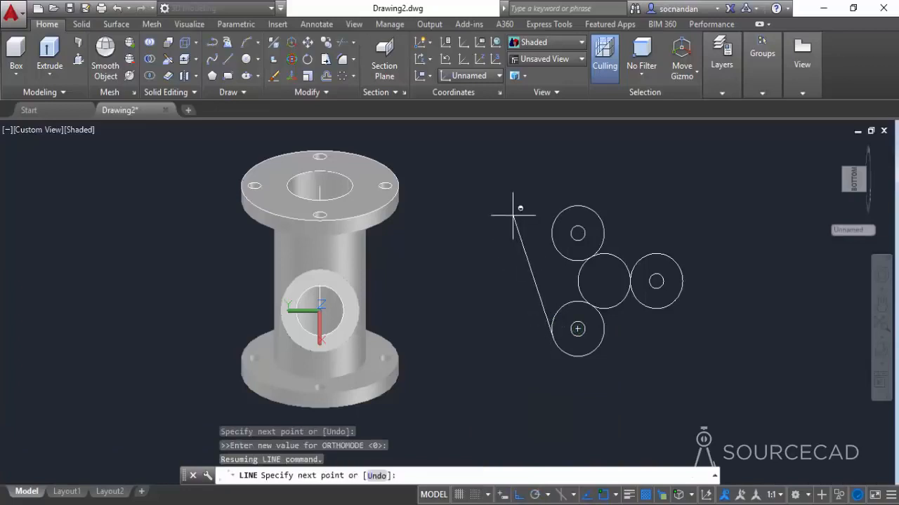
right_click(513, 223, "shift")
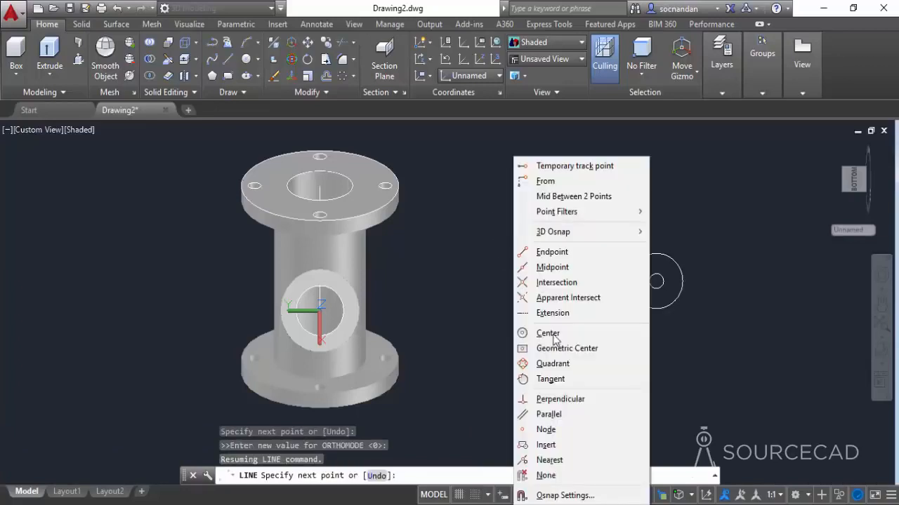
left_click(539, 373)
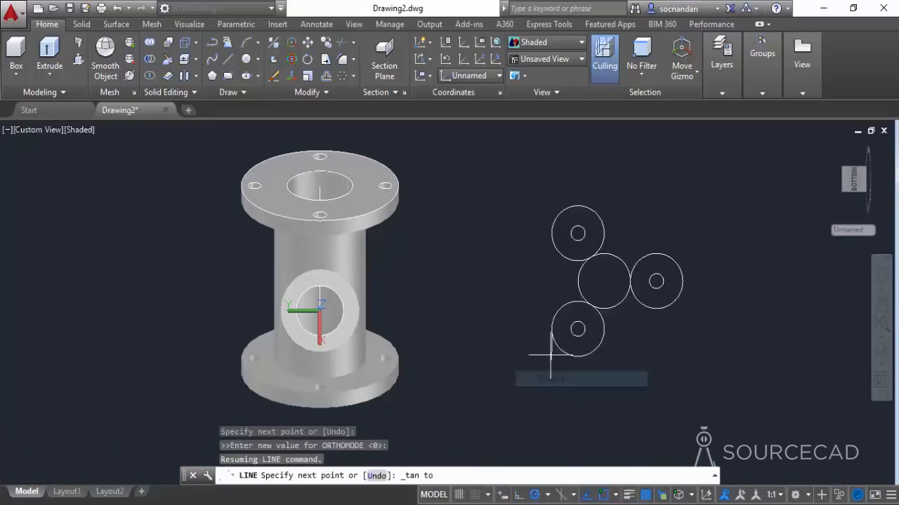
left_click(552, 239)
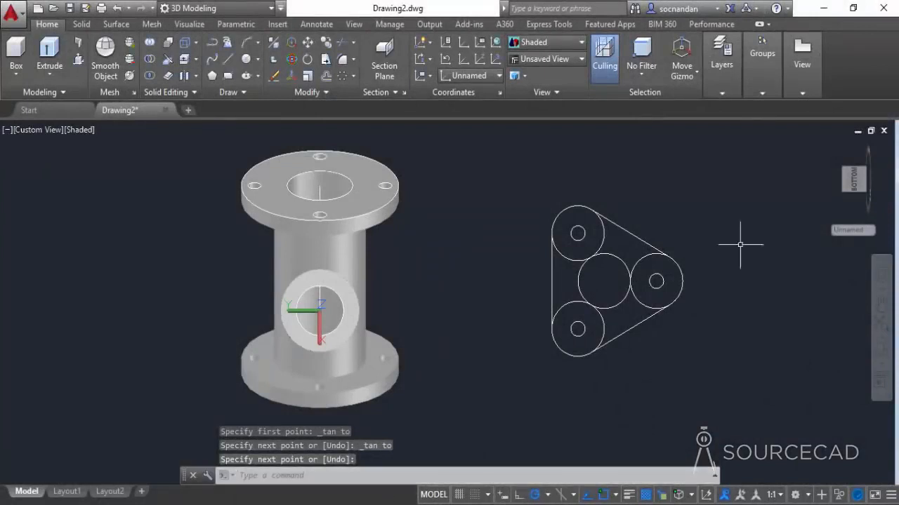
Step: Trim the inner arcs of the three corner circles to leave a rounded triangular flange outline
left_click(341, 42)
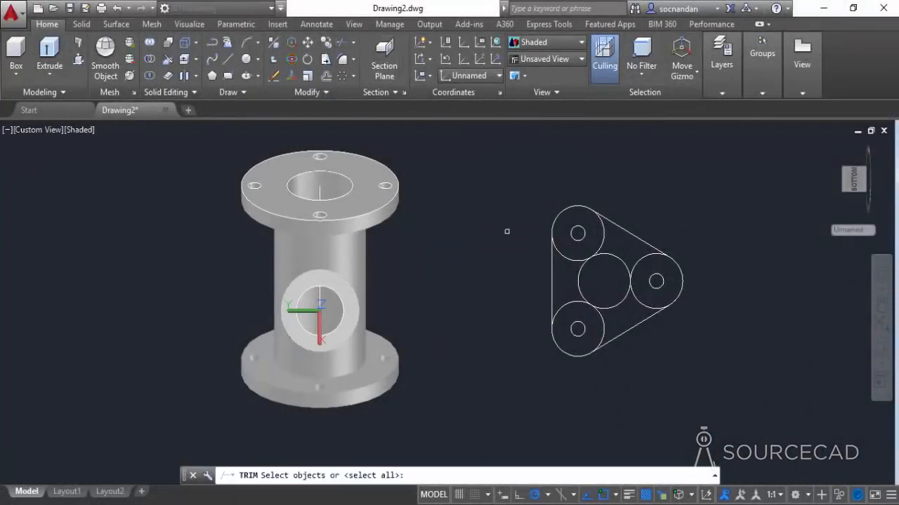
key("Return")
left_click(565, 257)
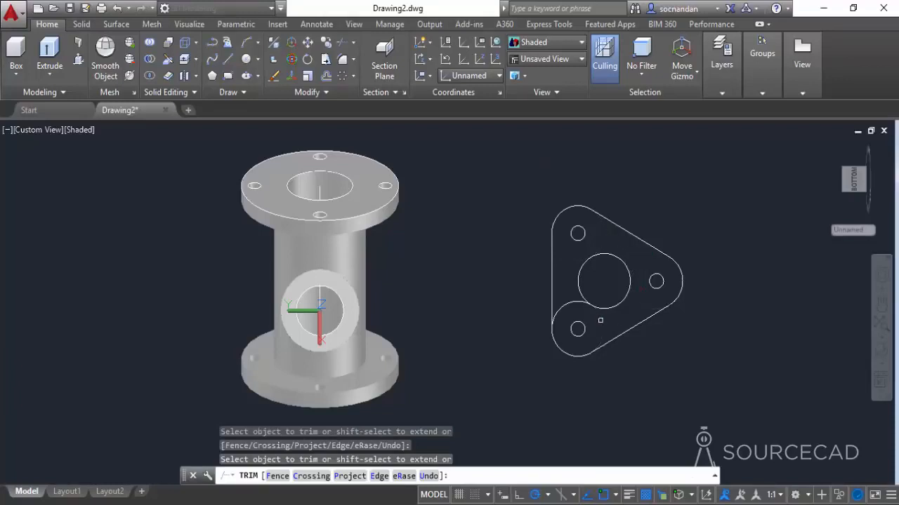
right_click(478, 199)
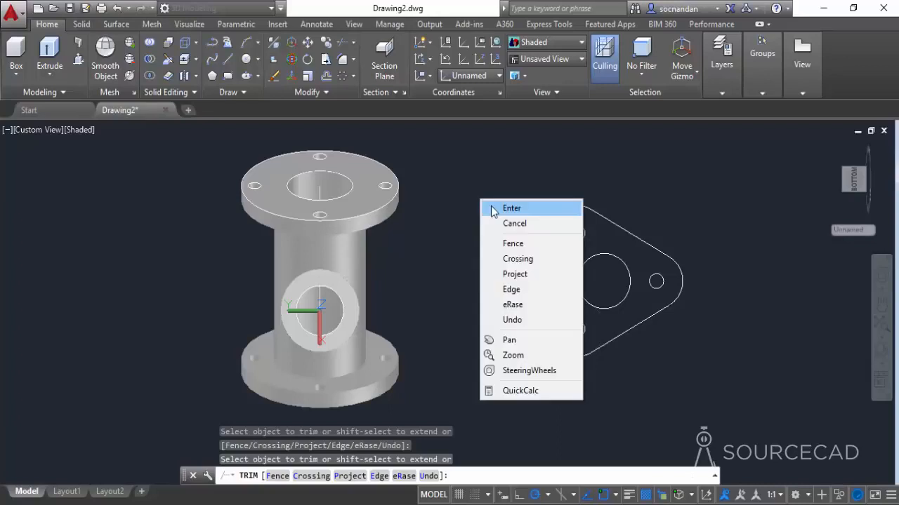
left_click(490, 206)
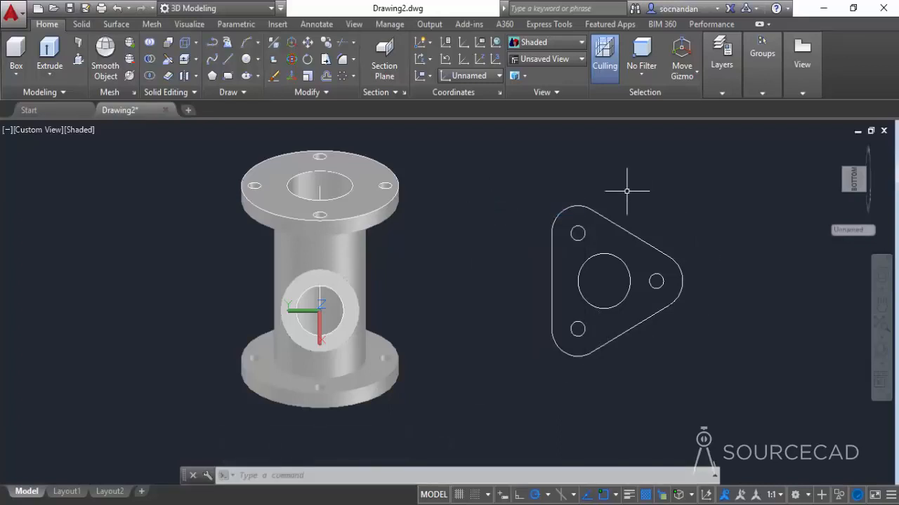
Step: Presspull the area between the triangular flange outline and its holes to a height of 12
left_click(823, 148)
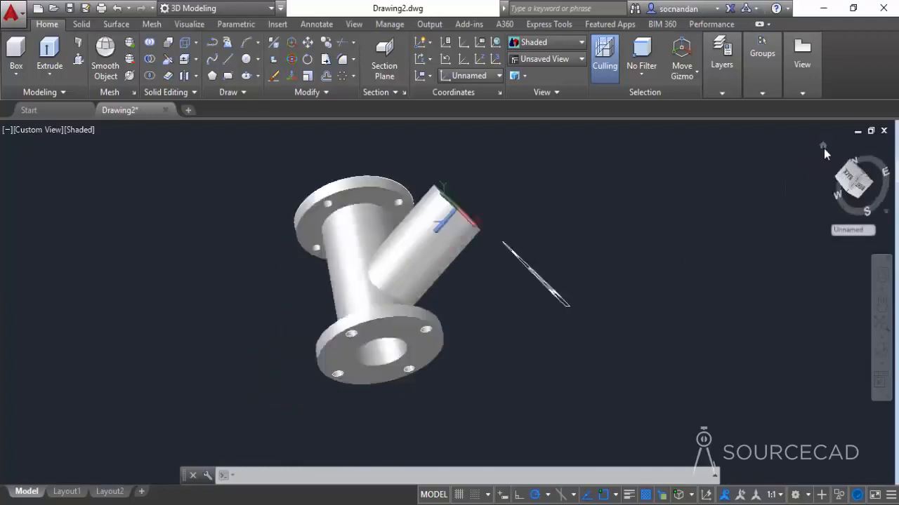
left_click(78, 60)
scroll(446, 348, "up", 3)
left_click(445, 348)
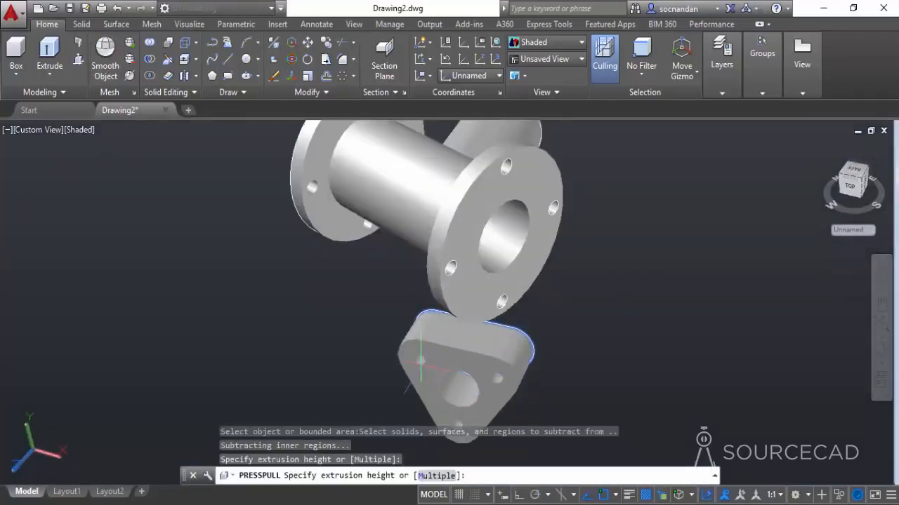
type("12")
key("Return")
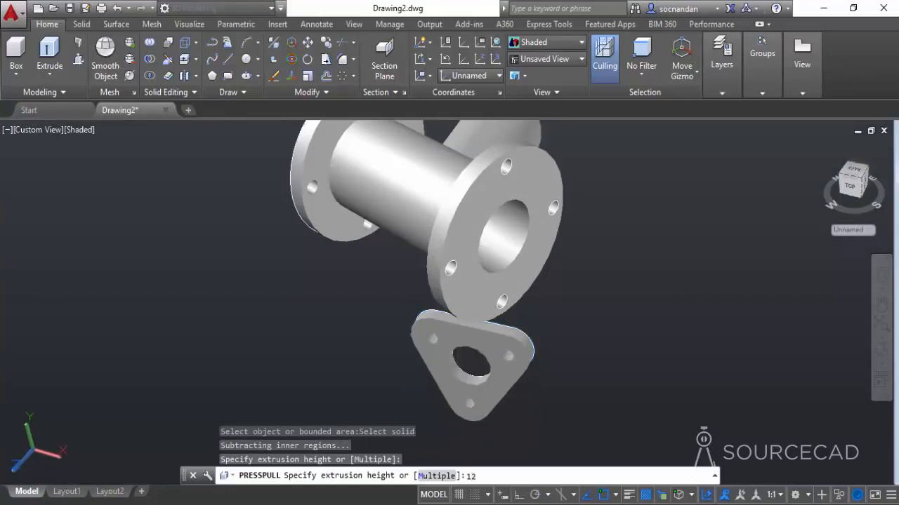
key("Return")
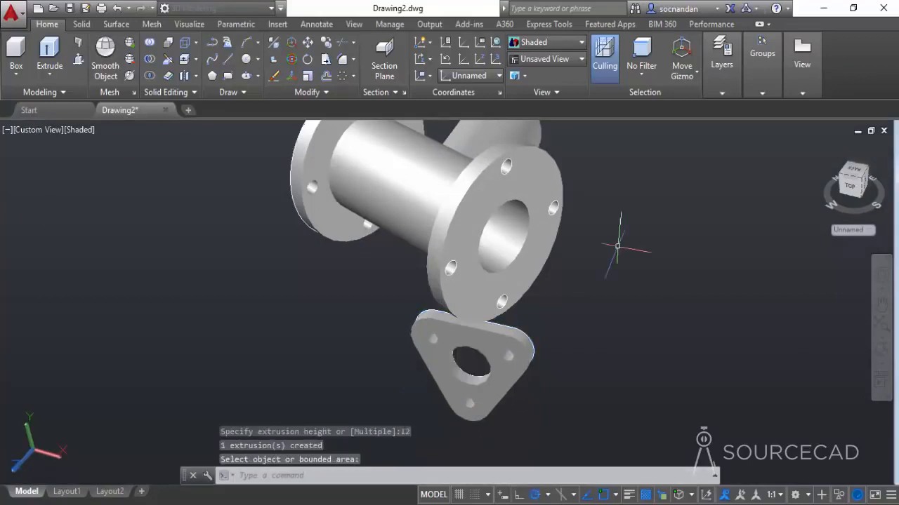
Step: Move the triangular flange with its outline curves from its central hole's centre to the centre of the branch pipe's open end
left_click(882, 360)
left_click_drag(506, 213, 386, 285)
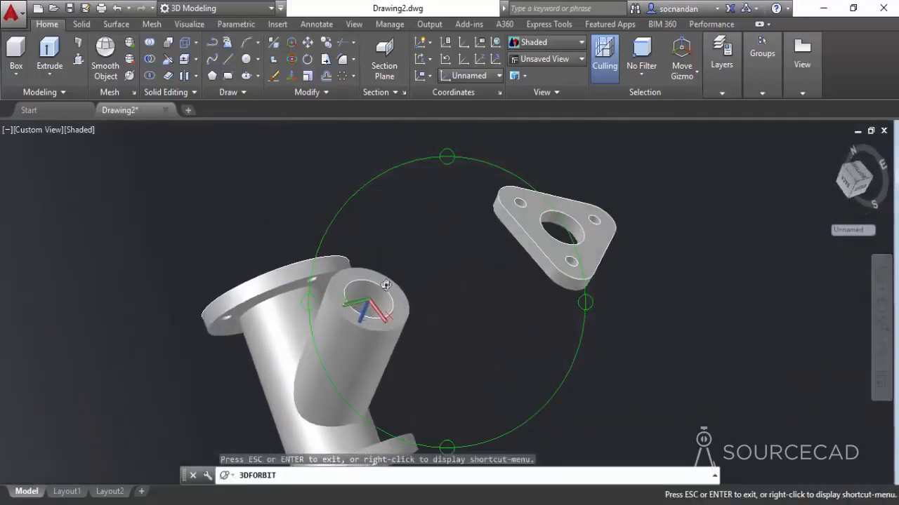
right_click(433, 243)
left_click(456, 230)
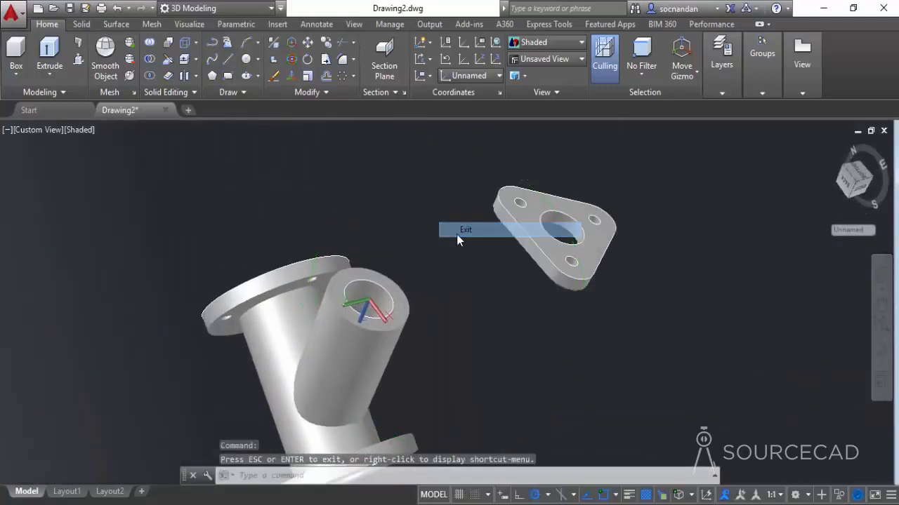
left_click(307, 44)
left_click(626, 341)
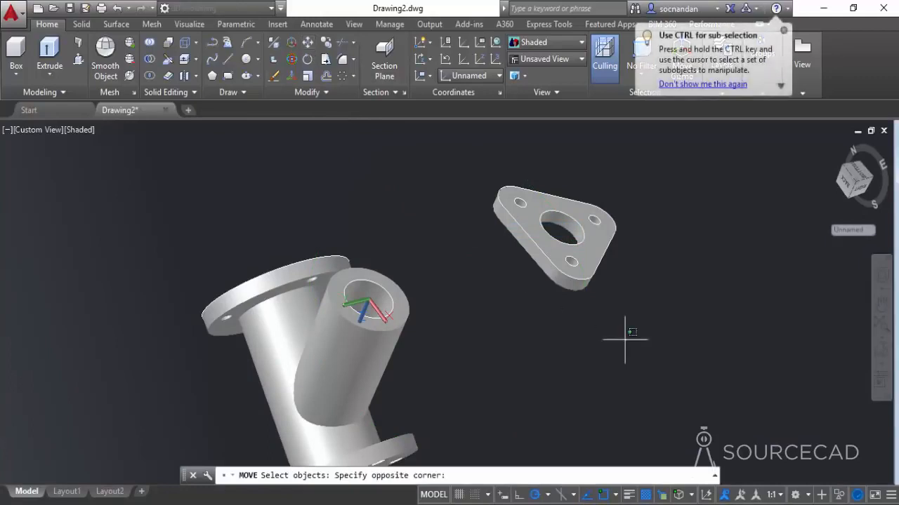
left_click(503, 167)
key("Return")
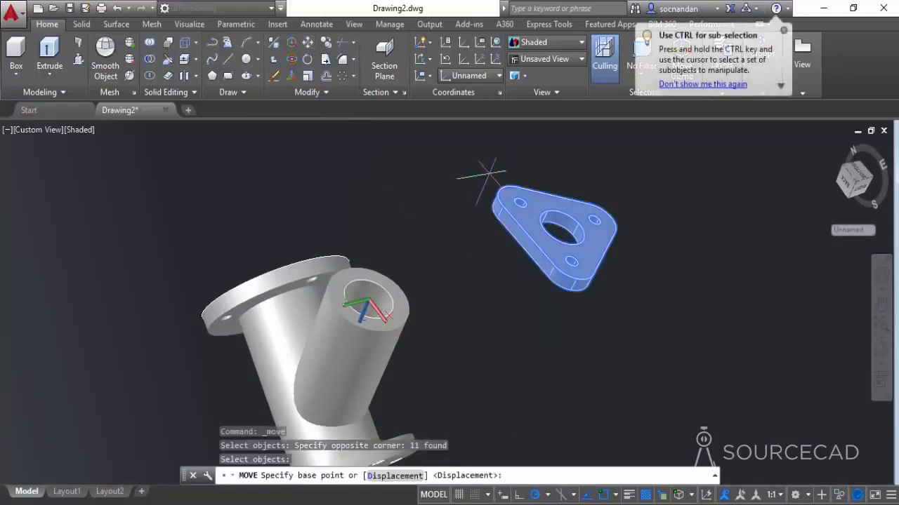
left_click(556, 238)
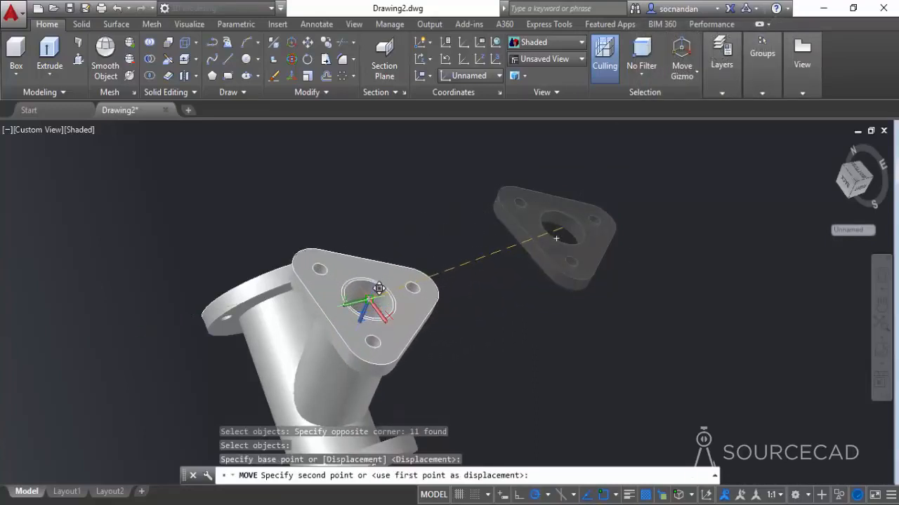
left_click(379, 288)
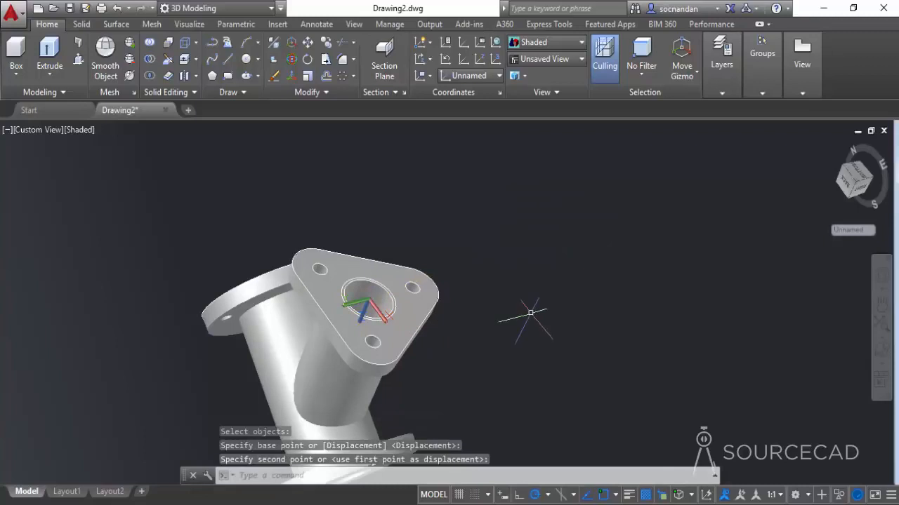
scroll(528, 311, "up", 5)
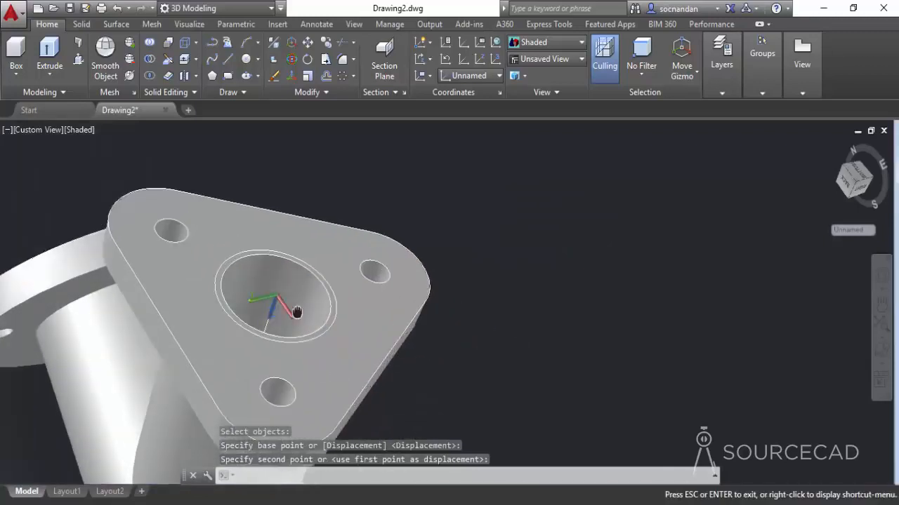
Step: Union the flanged pipe body with the triangular flange on the branch pipe
middle_click_drag(238, 268, 461, 267)
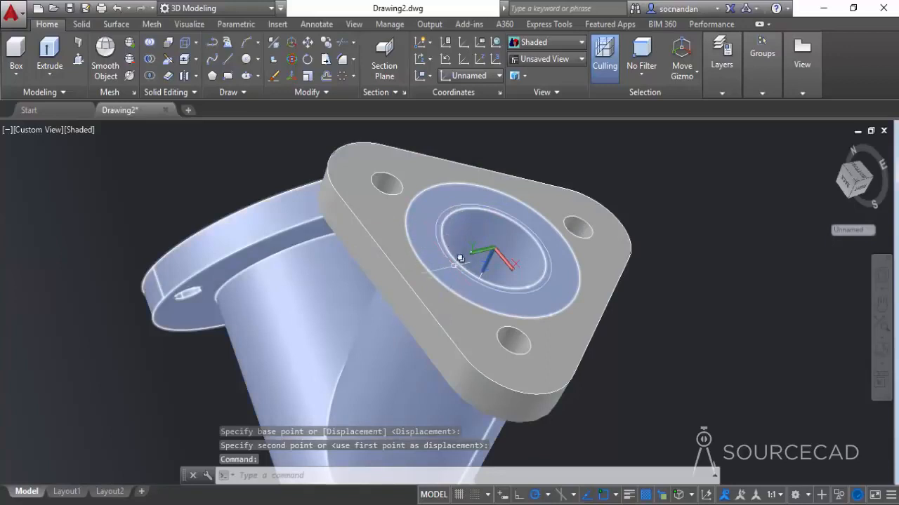
left_click(149, 47)
left_click(296, 279)
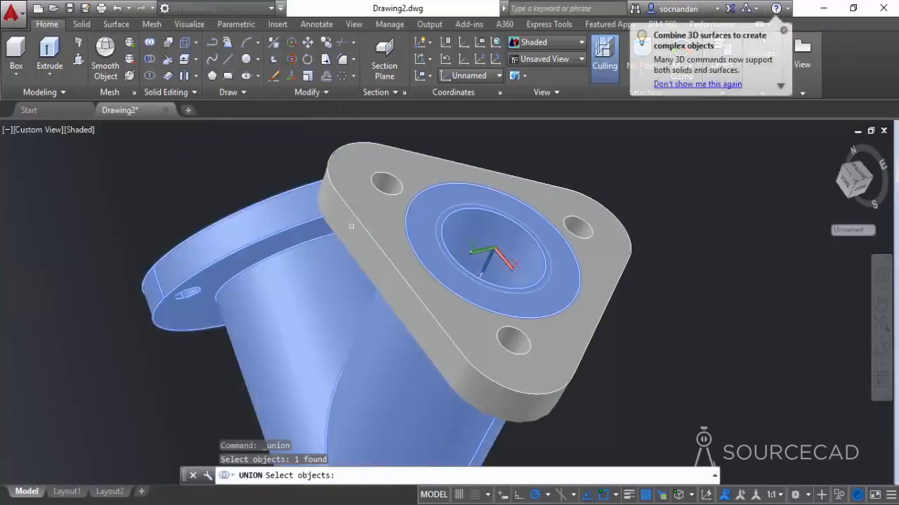
left_click(425, 252)
left_click(424, 254)
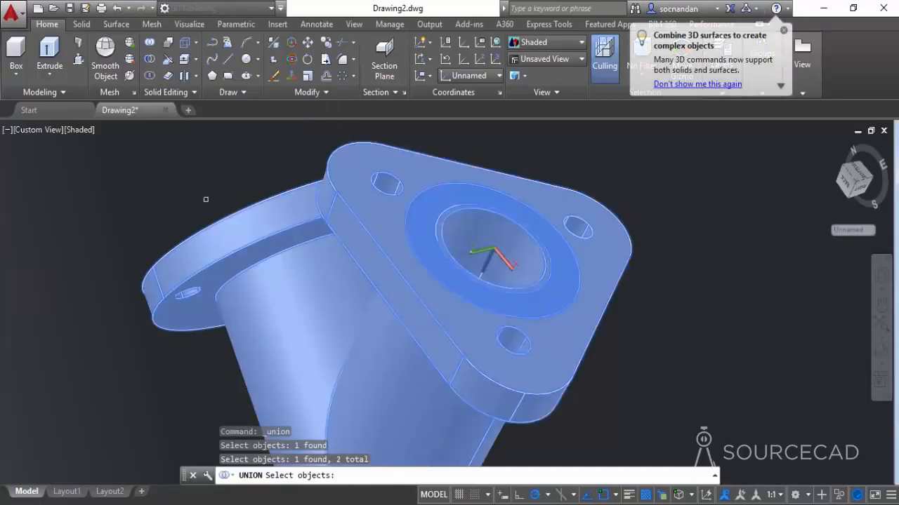
key("Return")
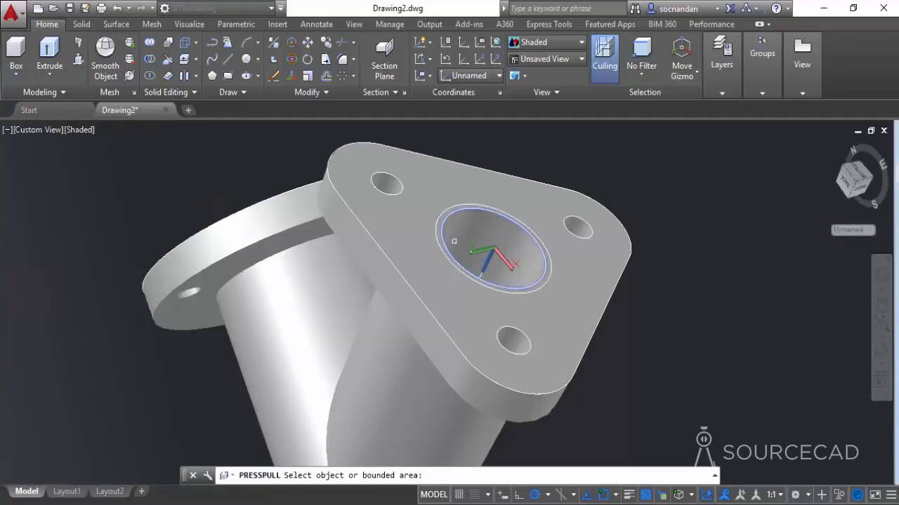
Step: Presspull the narrow ring between the two concentric circles around the triangular flange's central hole by 8, into the flange
scroll(491, 259, "up", 5)
scroll(495, 180, "down", 1)
scroll(506, 177, "up", 4)
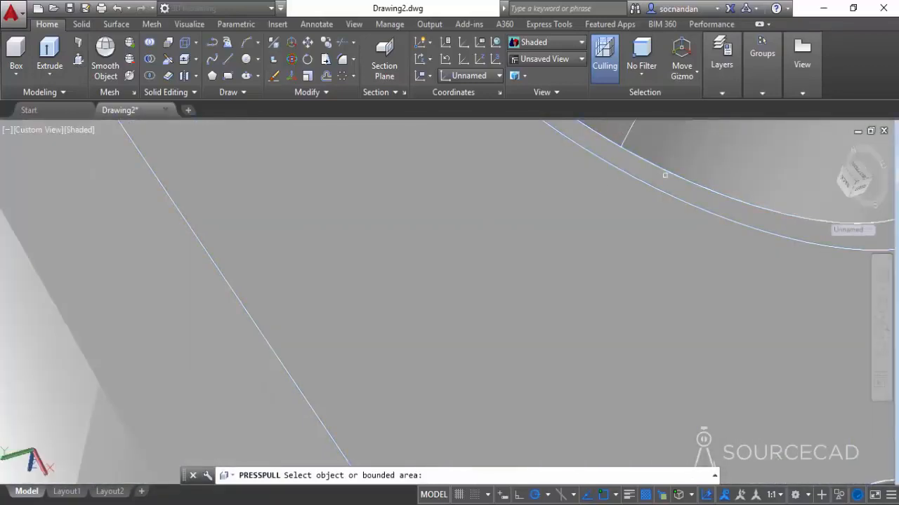
left_click(669, 182)
scroll(564, 164, "down", 3)
scroll(443, 278, "down", 10)
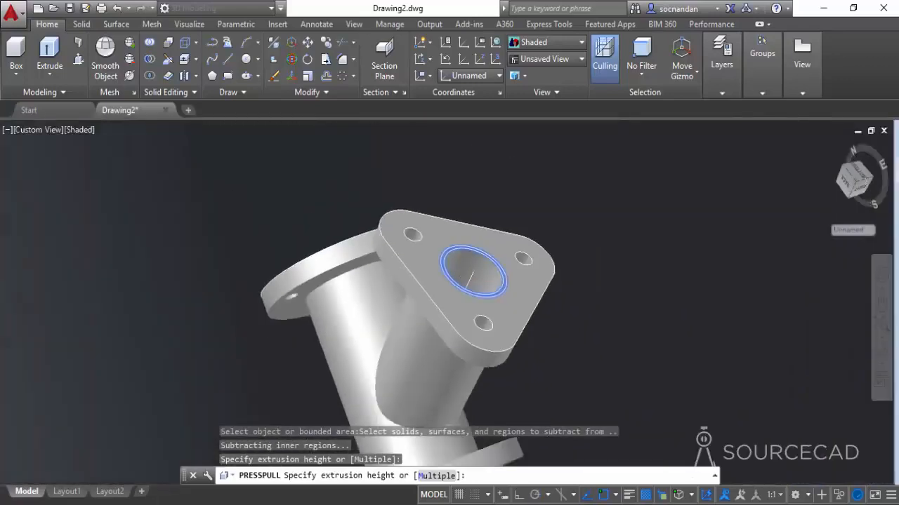
middle_click_drag(321, 381, 319, 349)
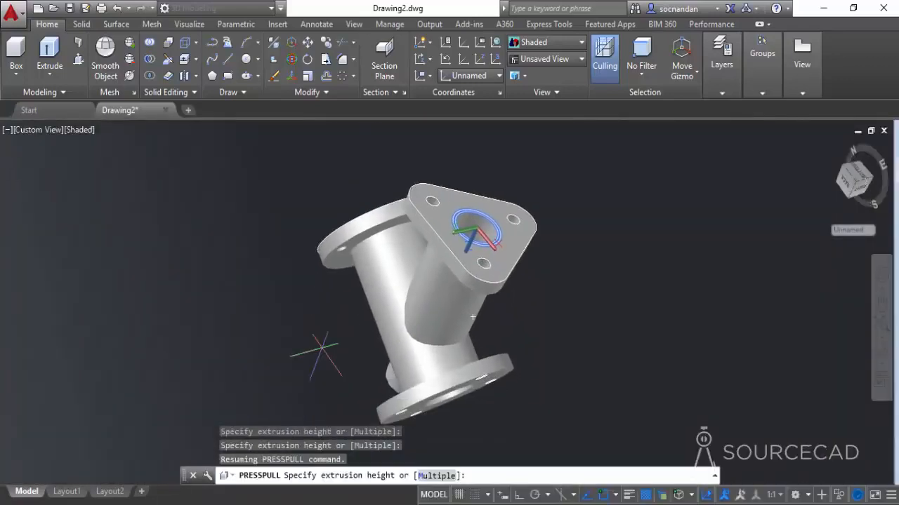
type("8")
key("Return")
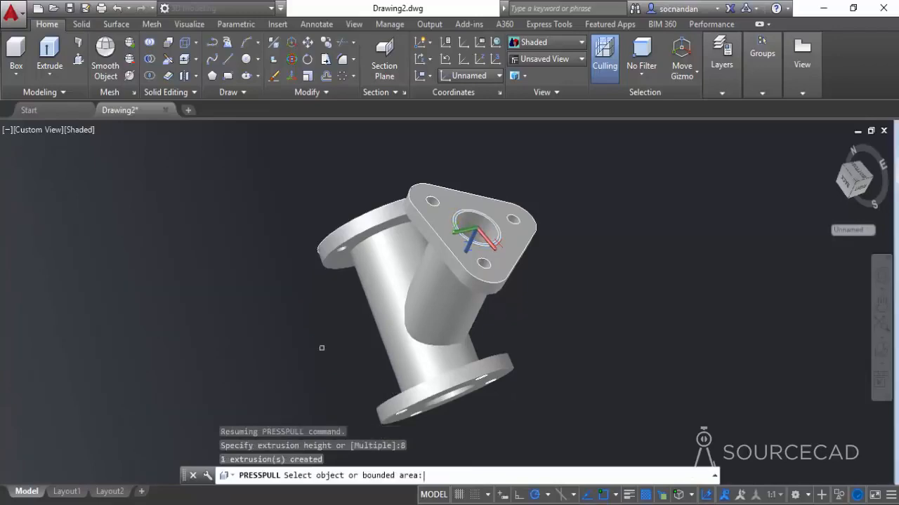
Step: Subtract the ring solid around the triangular flange's central opening from the combined pipe body
left_click(881, 344)
scroll(494, 284, "up", 5)
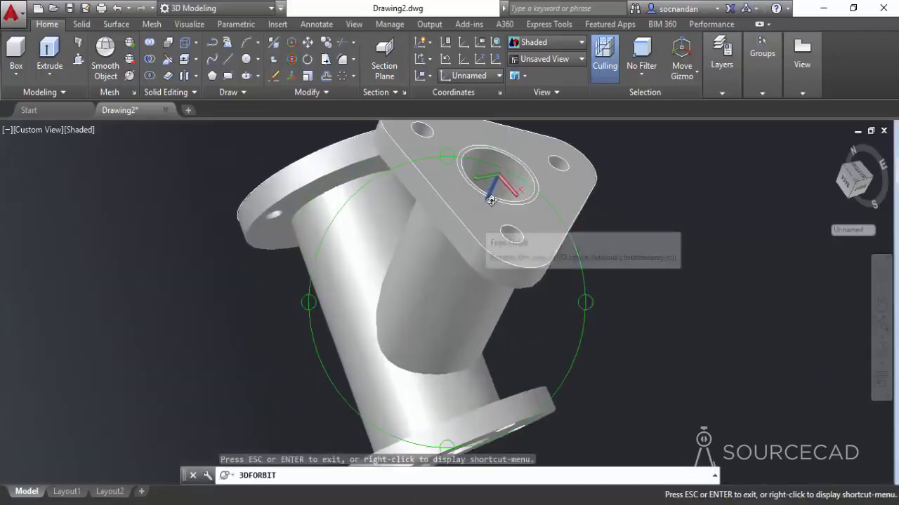
middle_click_drag(494, 284, 455, 361)
right_click(483, 214)
left_click(505, 220)
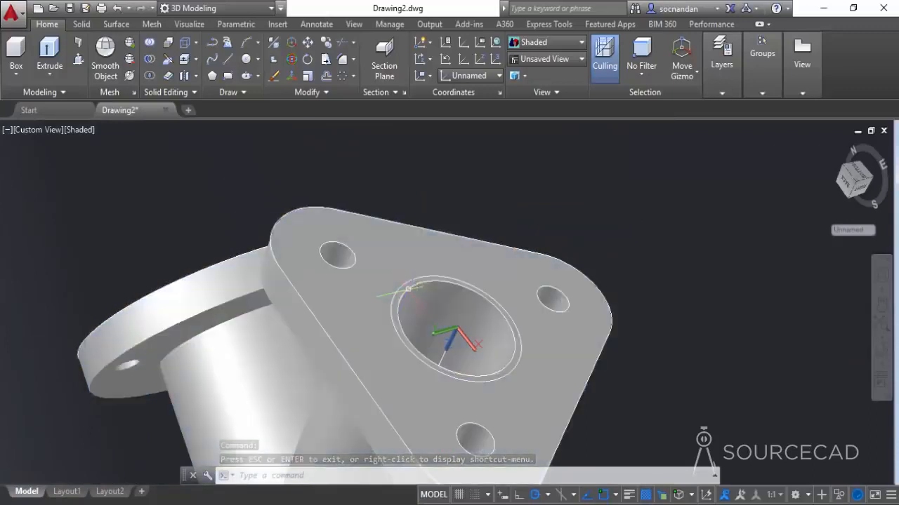
left_click(451, 282, "ctrl")
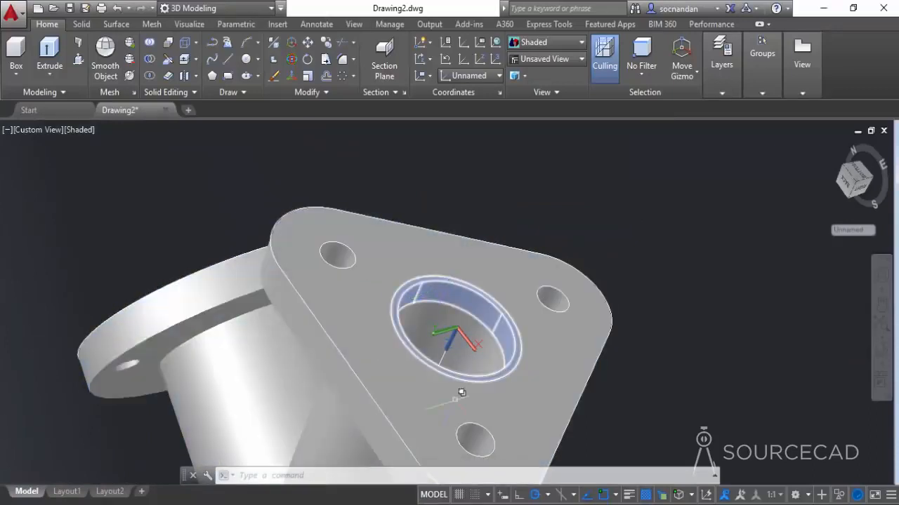
left_click(149, 59)
left_click(269, 368)
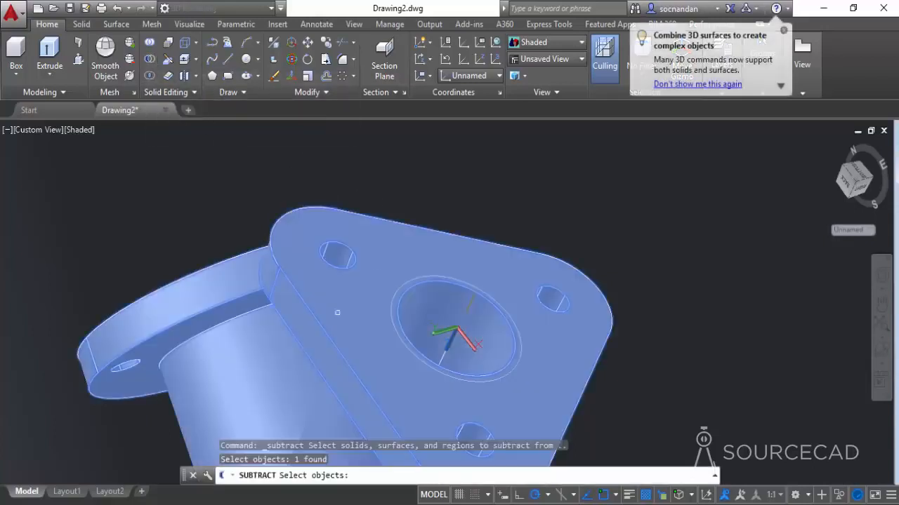
key("Return")
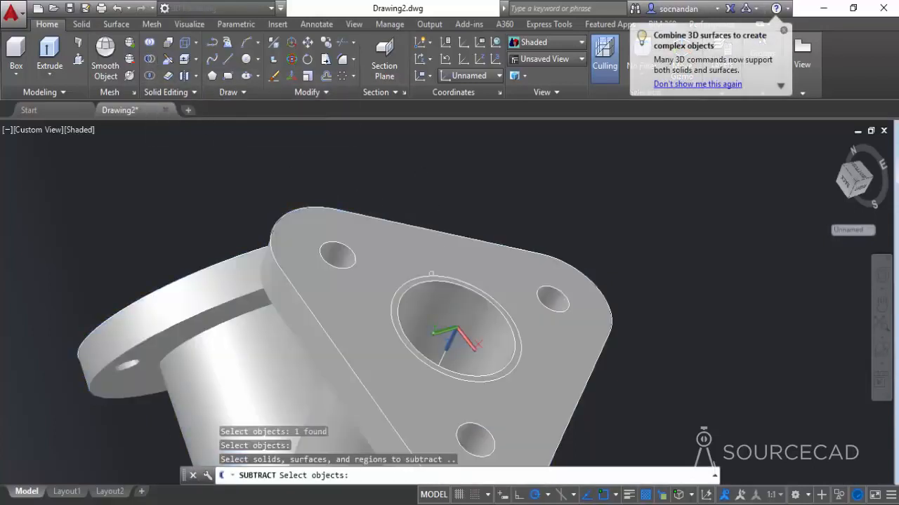
left_click(416, 280)
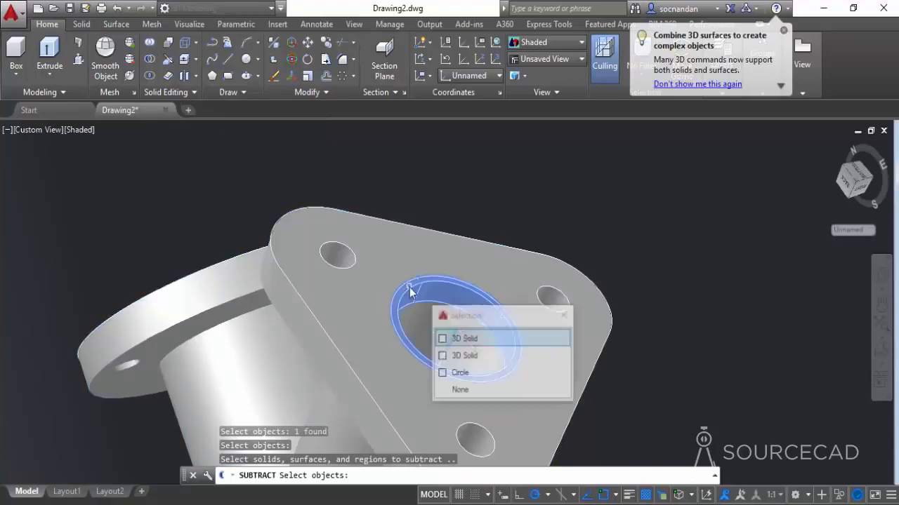
left_click(462, 339)
key("Return")
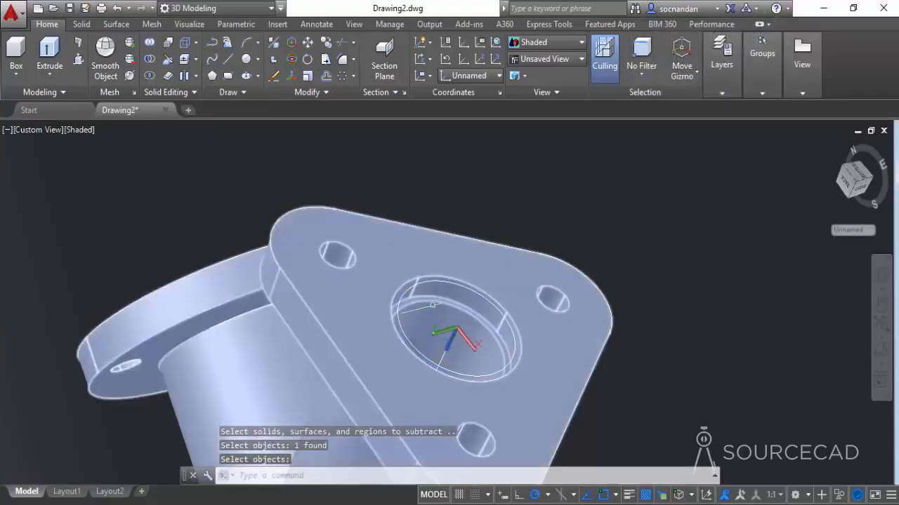
Step: Set the visual style of the pipe model to Hidden
left_click(886, 351)
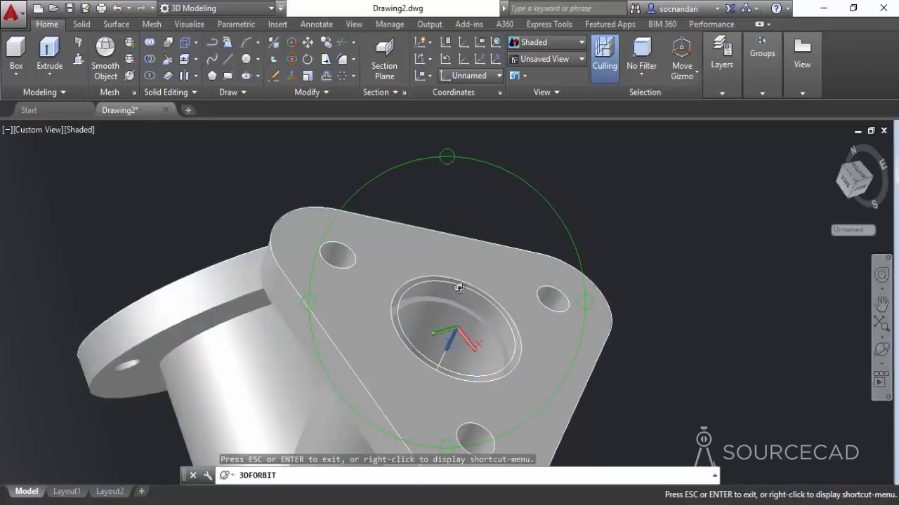
left_click_drag(459, 288, 438, 290)
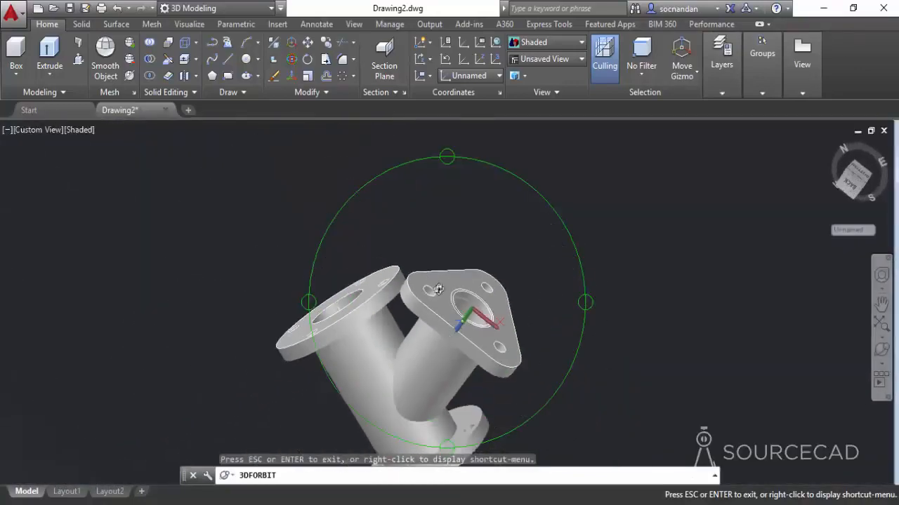
left_click_drag(419, 330, 348, 283)
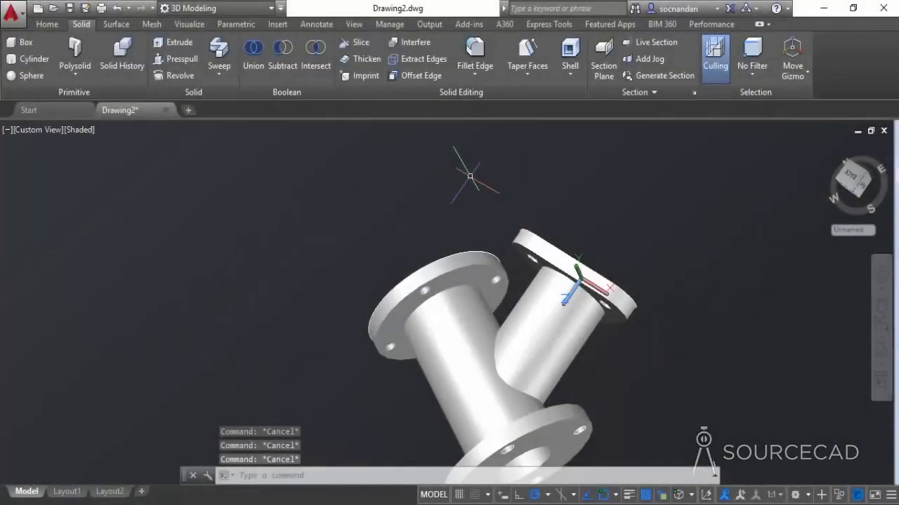
left_click(78, 130)
left_click(94, 165)
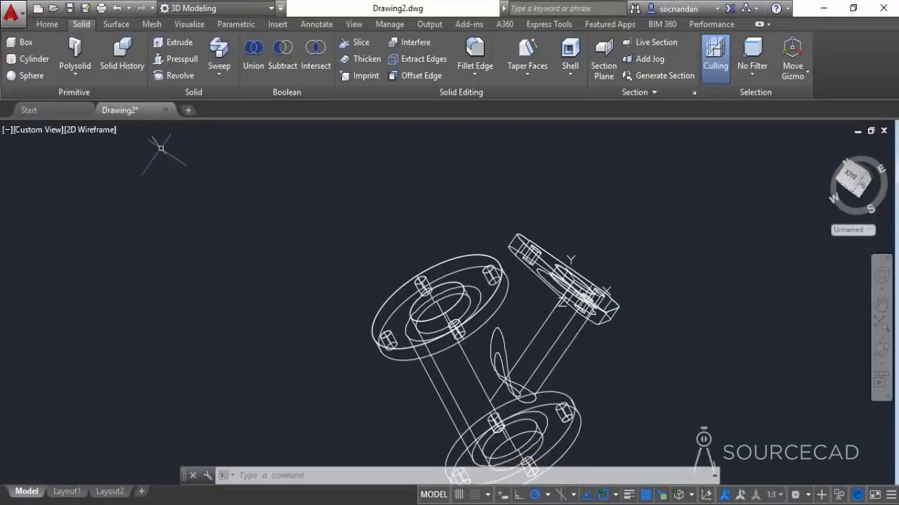
left_click(108, 132)
left_click(147, 196)
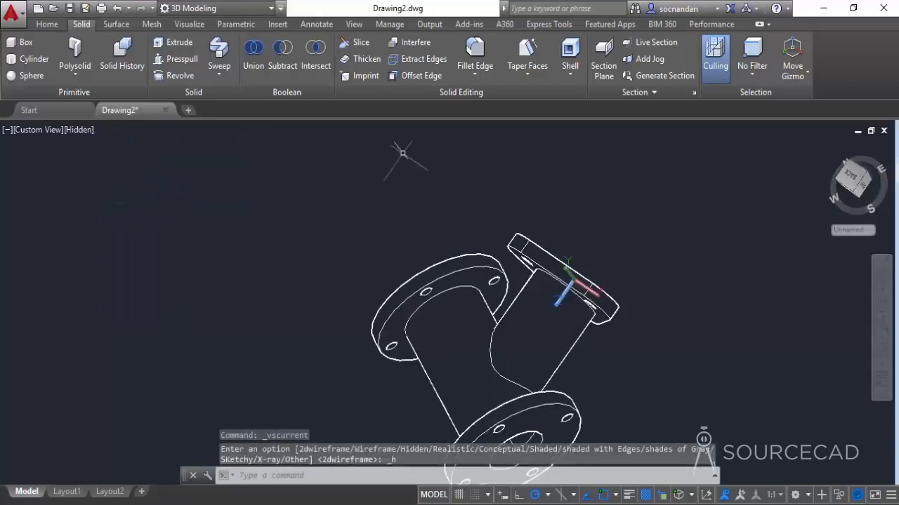
Step: Fillet the edge where the main pipe meets the round flange nearest the branch flange with radius 4
left_click(473, 58)
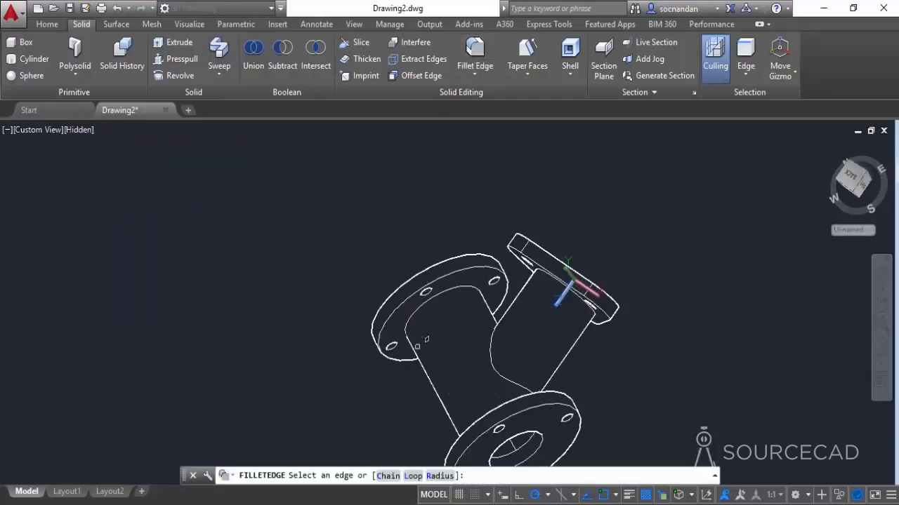
left_click(440, 476)
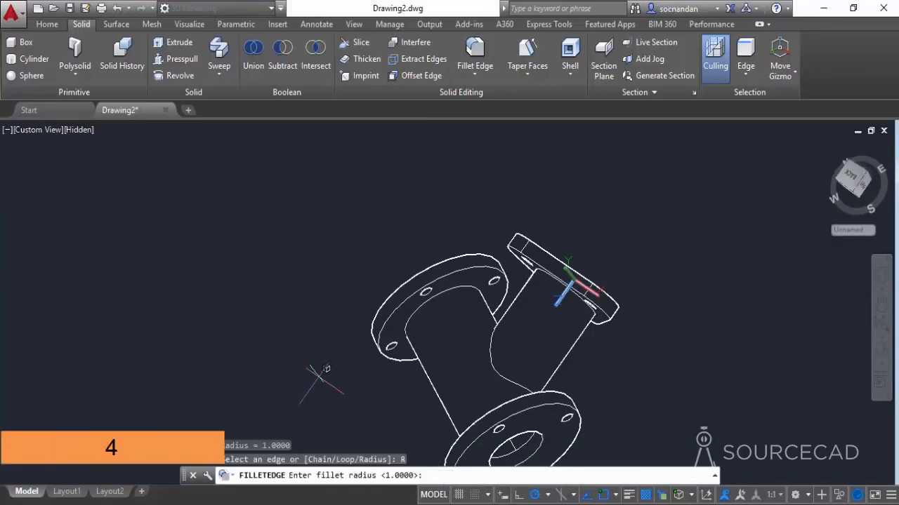
type("4")
key("Return")
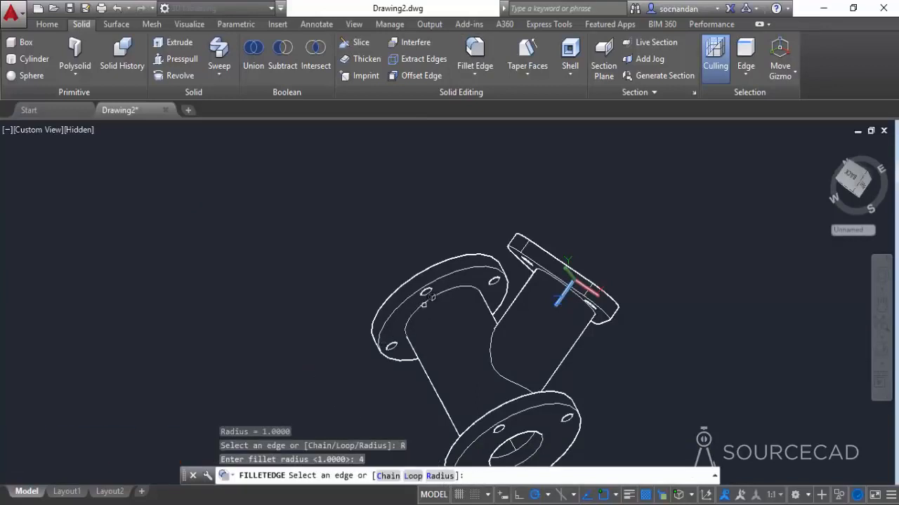
left_click(411, 313)
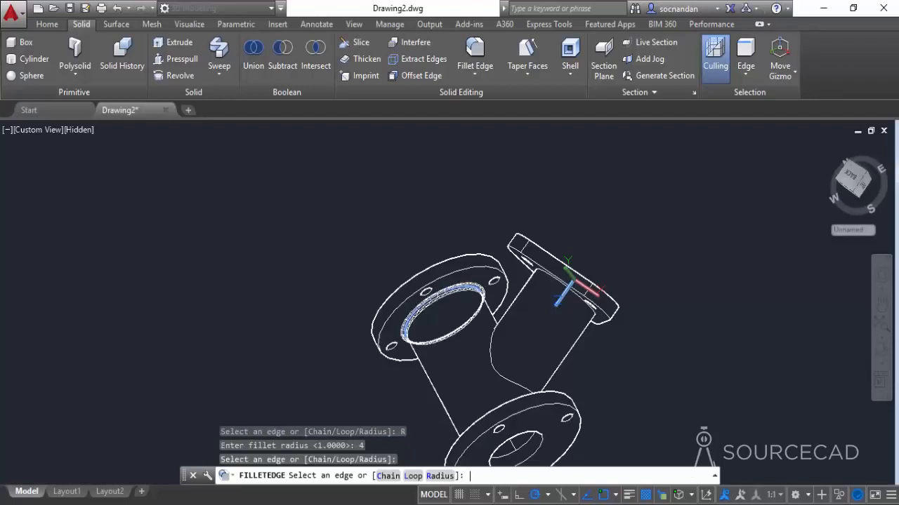
key("Return")
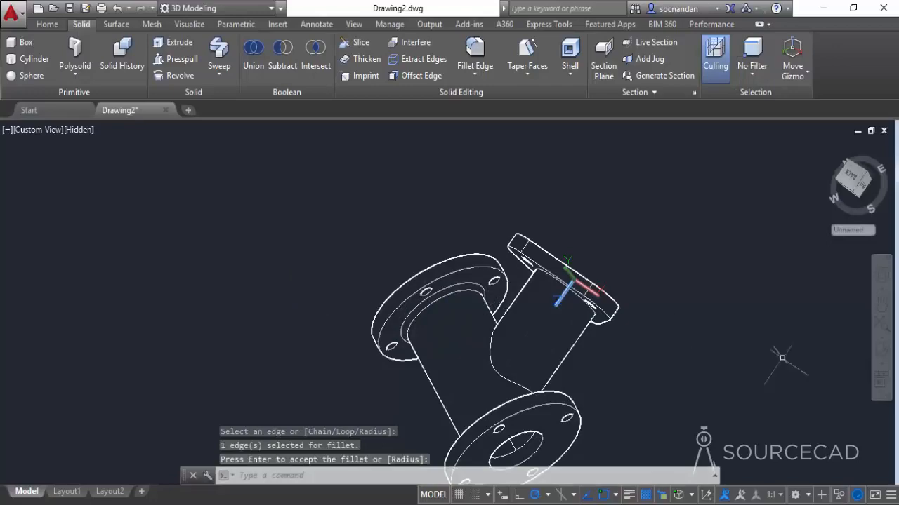
Step: Start another edge fillet with radius 4 and pick the edge where the main pipe meets its other round flange
left_click(881, 349)
left_click_drag(528, 316, 412, 390)
right_click(327, 273)
left_click(378, 12)
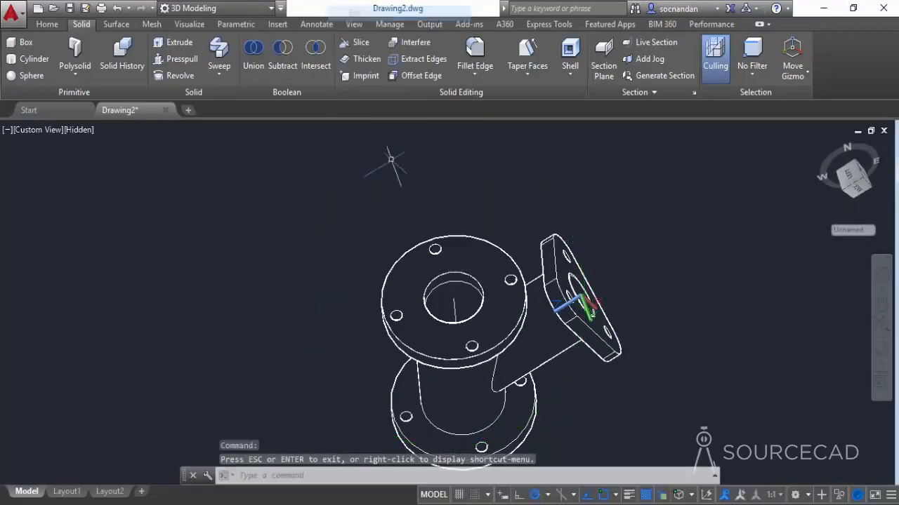
middle_click_drag(425, 397, 408, 336)
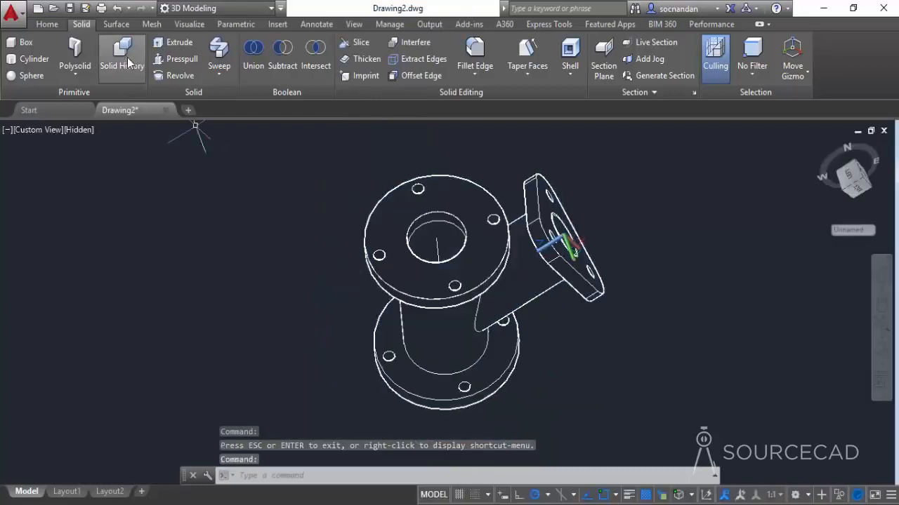
left_click(475, 51)
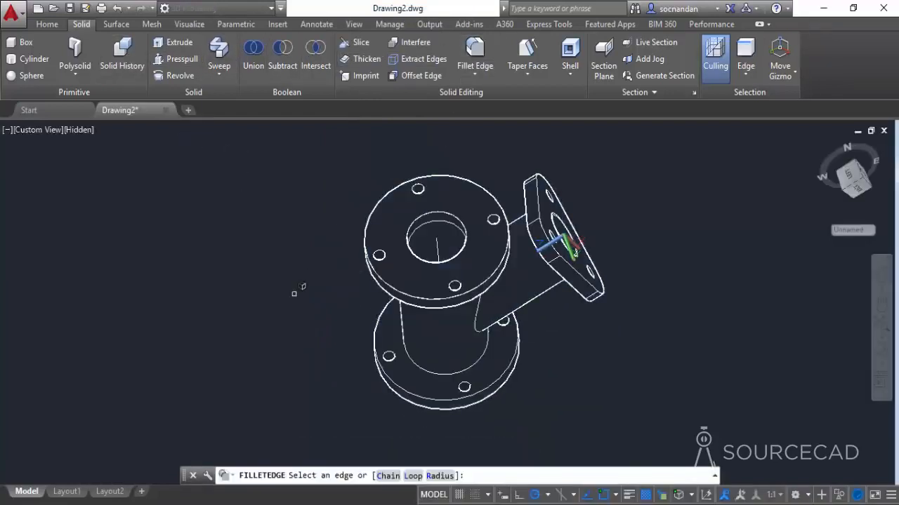
type("R")
key("Return")
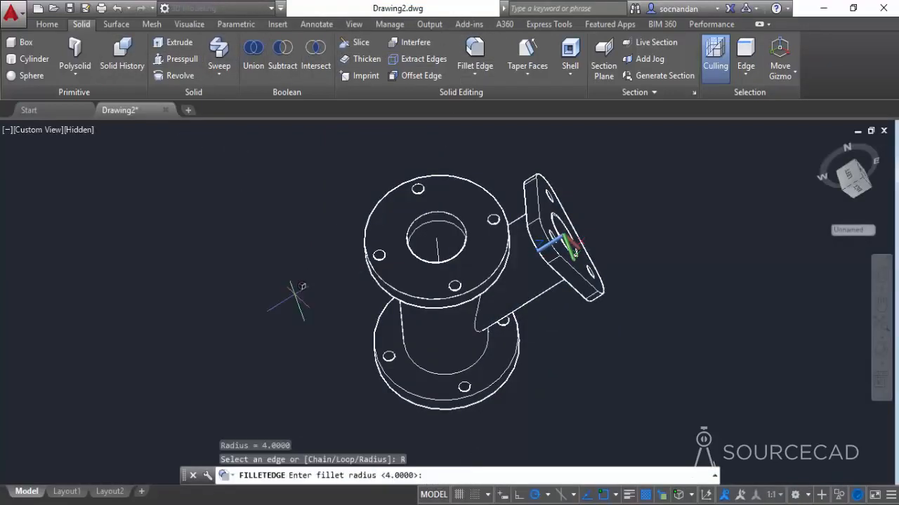
key("Return")
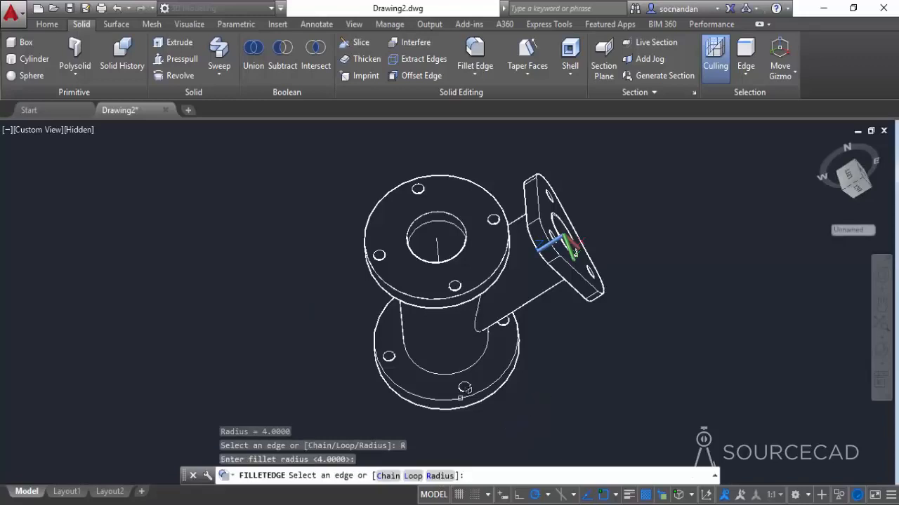
left_click(439, 366)
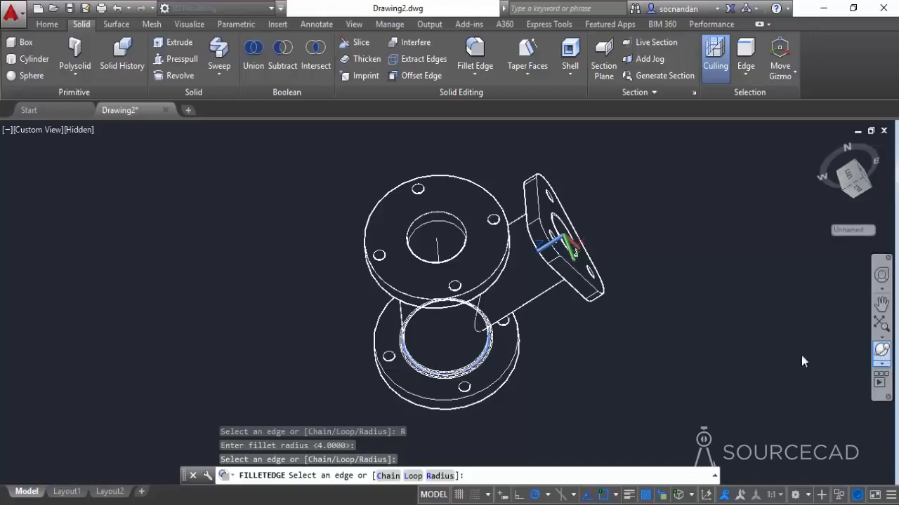
Step: Add the edge where the branch pipe meets the triangular flange to the fillet selection and apply the fillet
left_click_drag(537, 251, 485, 280)
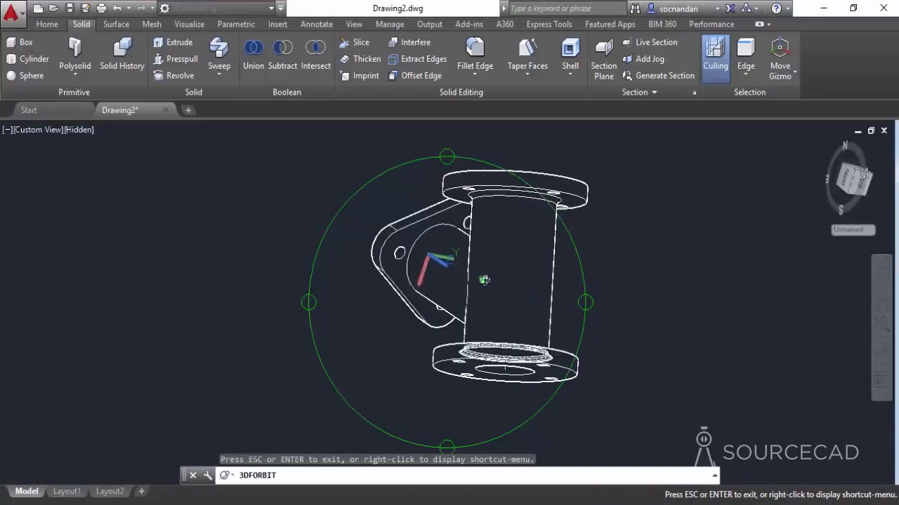
right_click(357, 193)
left_click(373, 200)
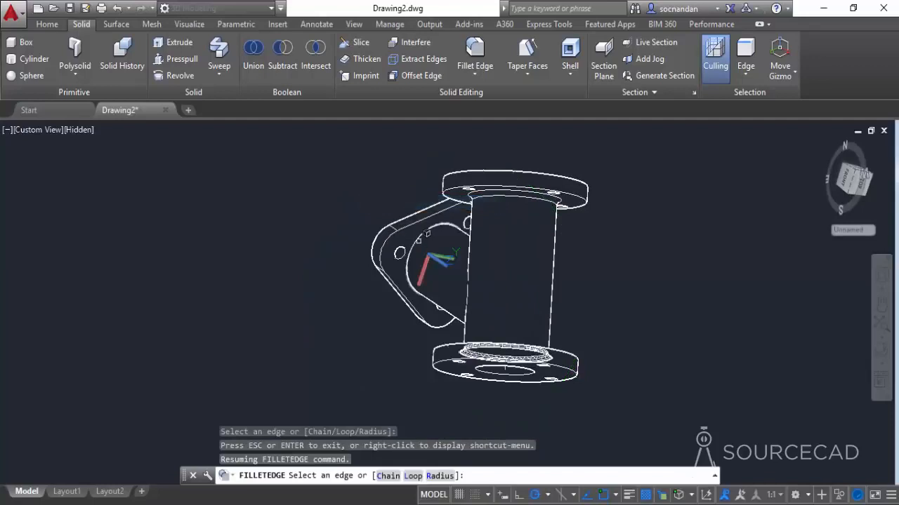
left_click(418, 246)
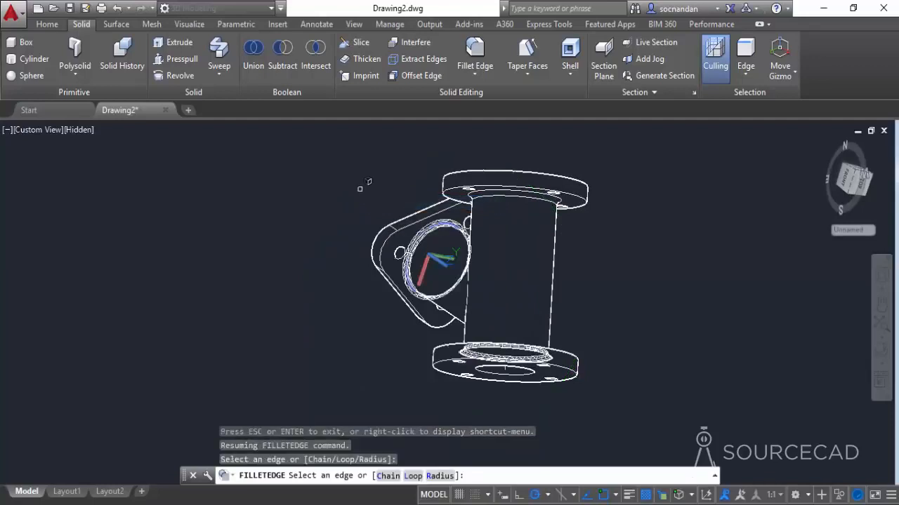
key("Return")
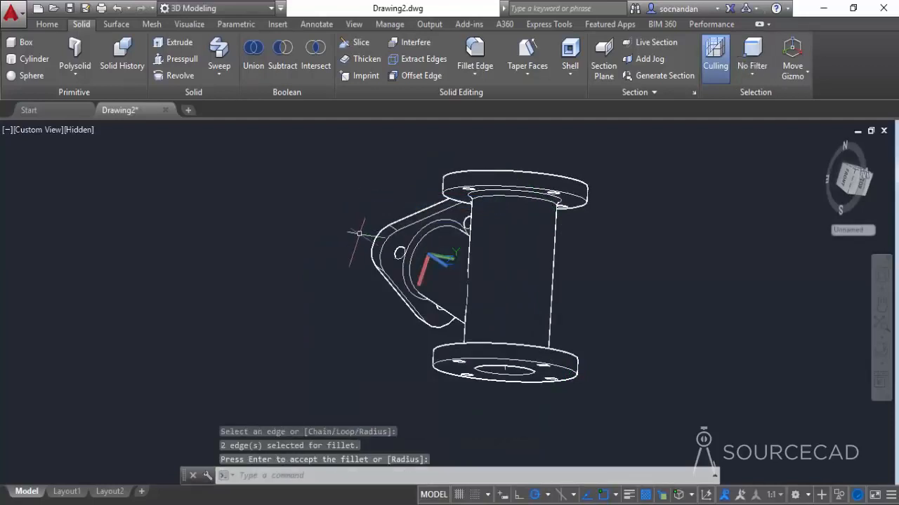
Step: Set the visual style back to Shaded
left_click(80, 132)
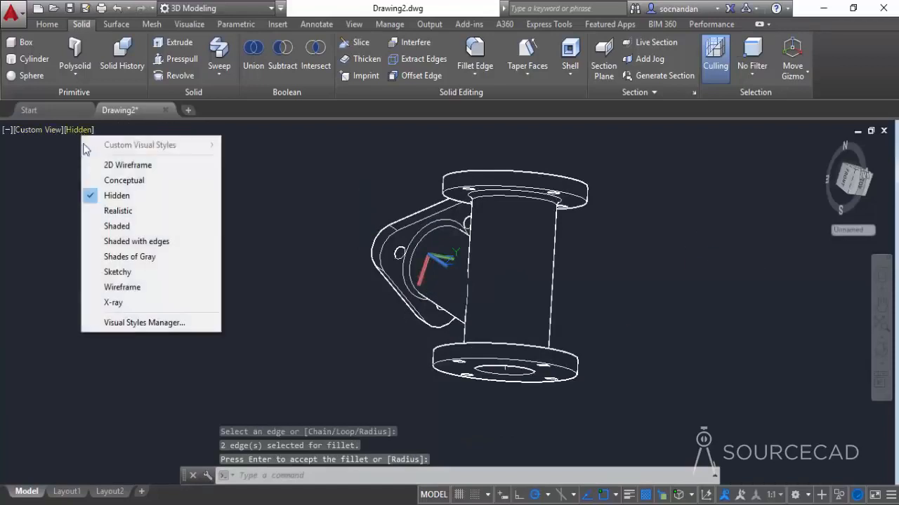
left_click(126, 225)
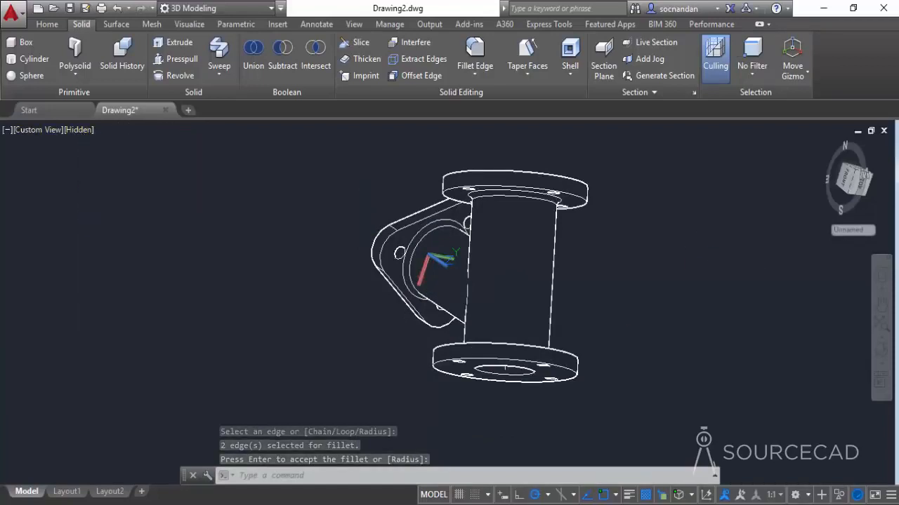